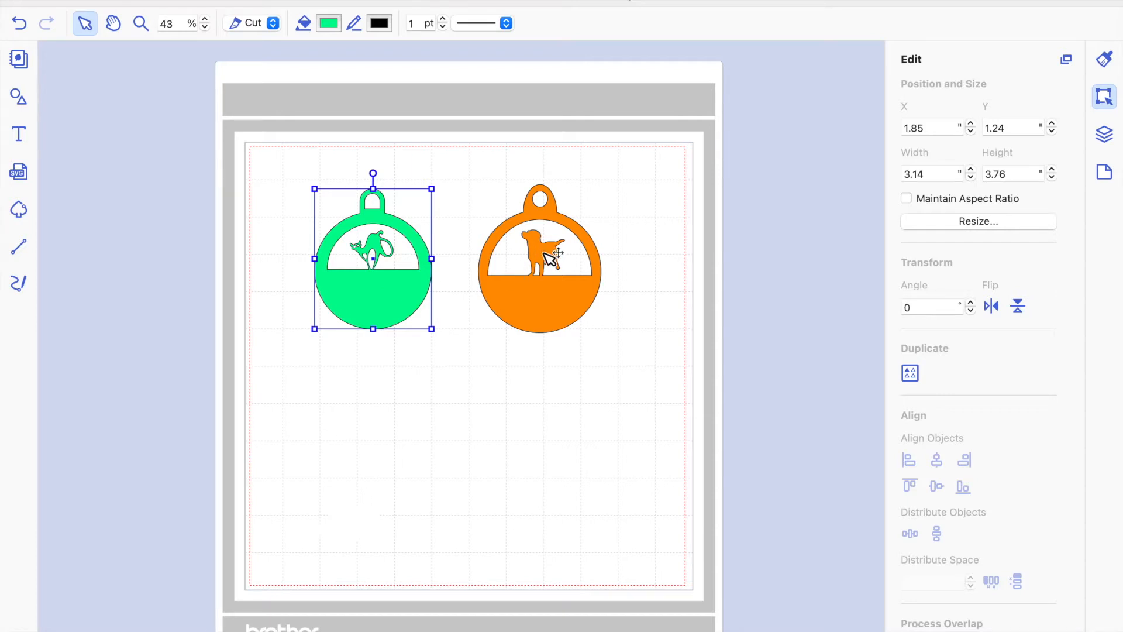
Step: Enlarge the green cat tag to about 3.48 by 4.17 inches
click(565, 369)
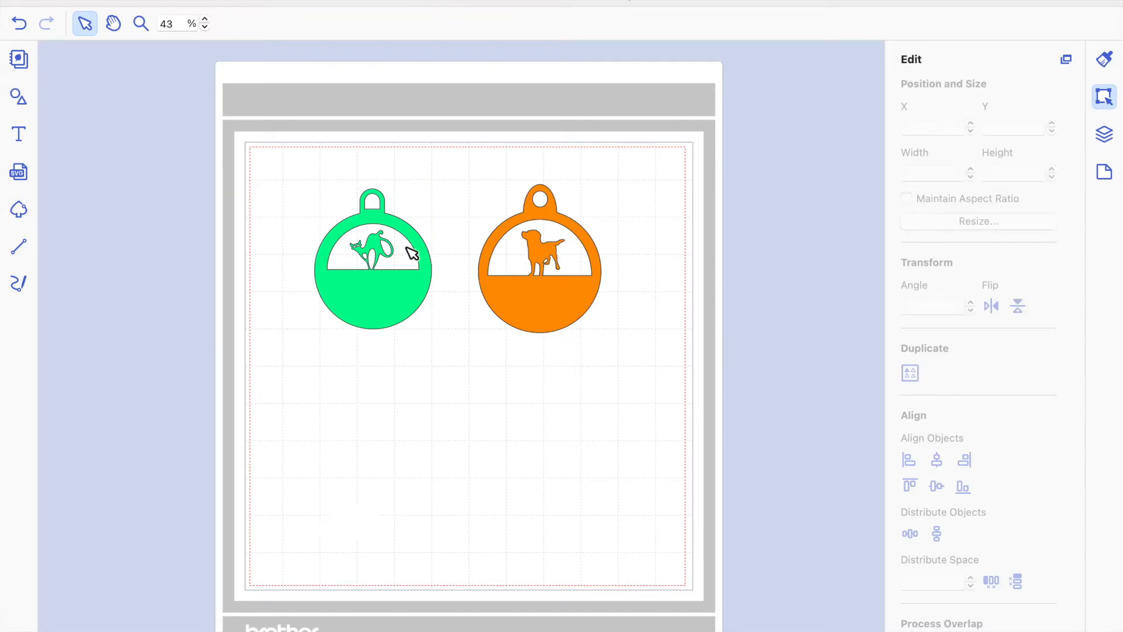
drag(295, 175, 615, 284)
click(548, 415)
click(401, 295)
drag(315, 192, 309, 246)
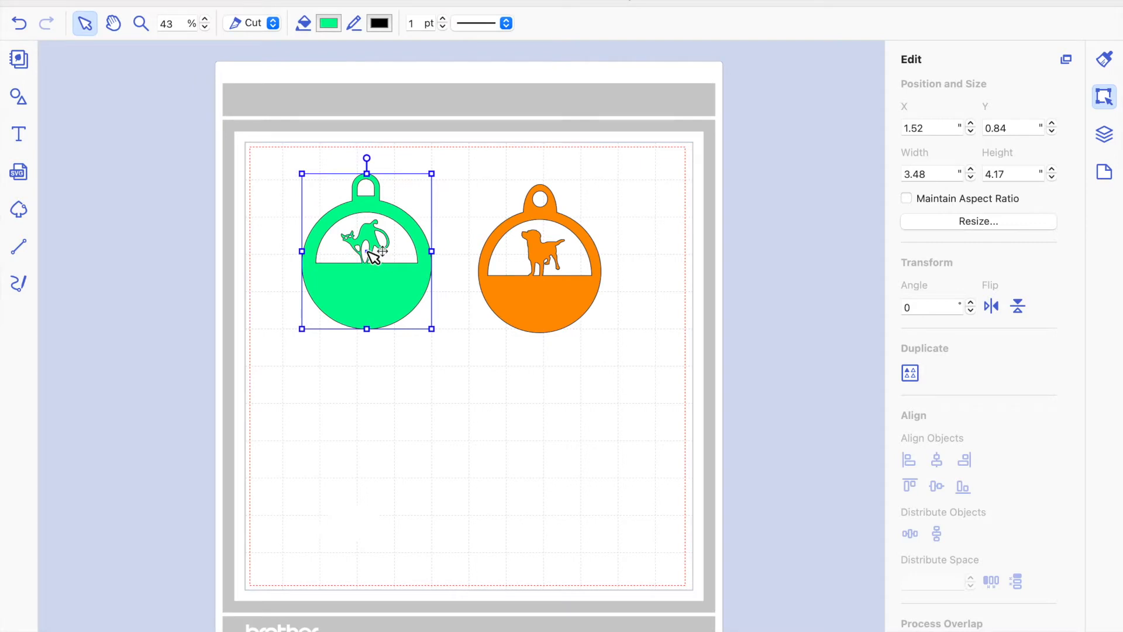
Step: Delete the green cat tag and the orange dog tag from the mat
click(515, 433)
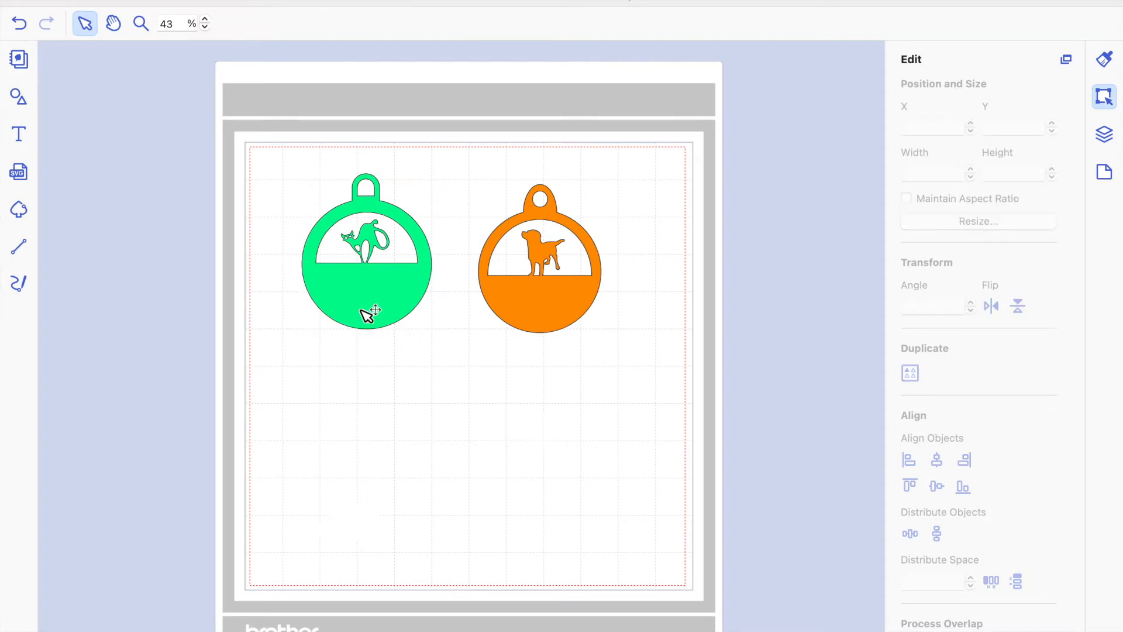
drag(371, 293, 619, 492)
key(Delete)
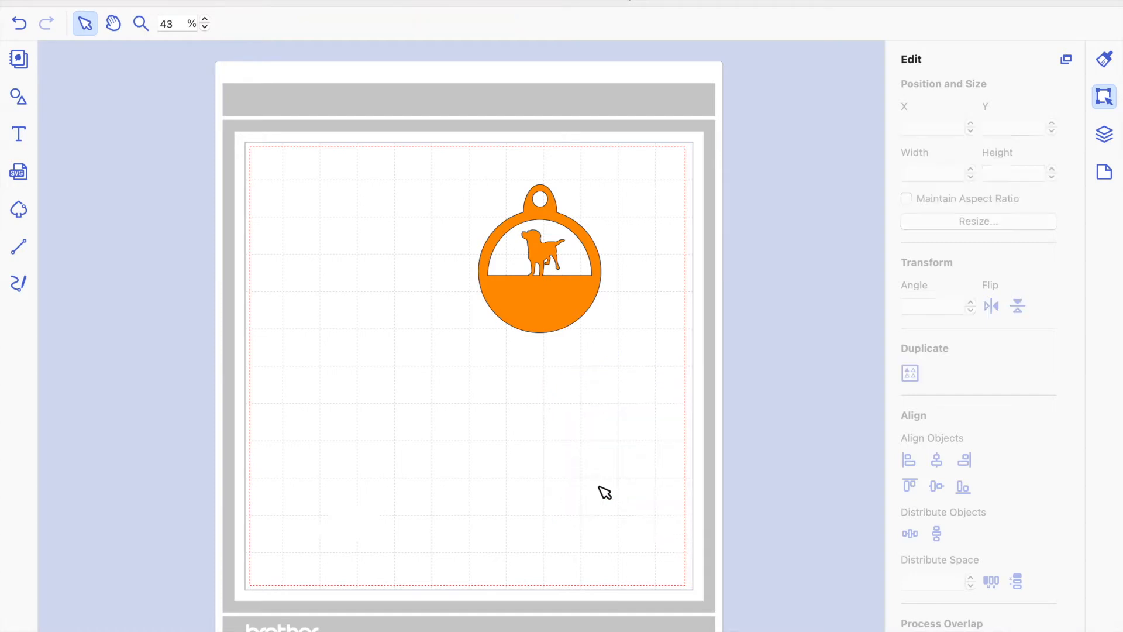
click(563, 306)
key(Delete)
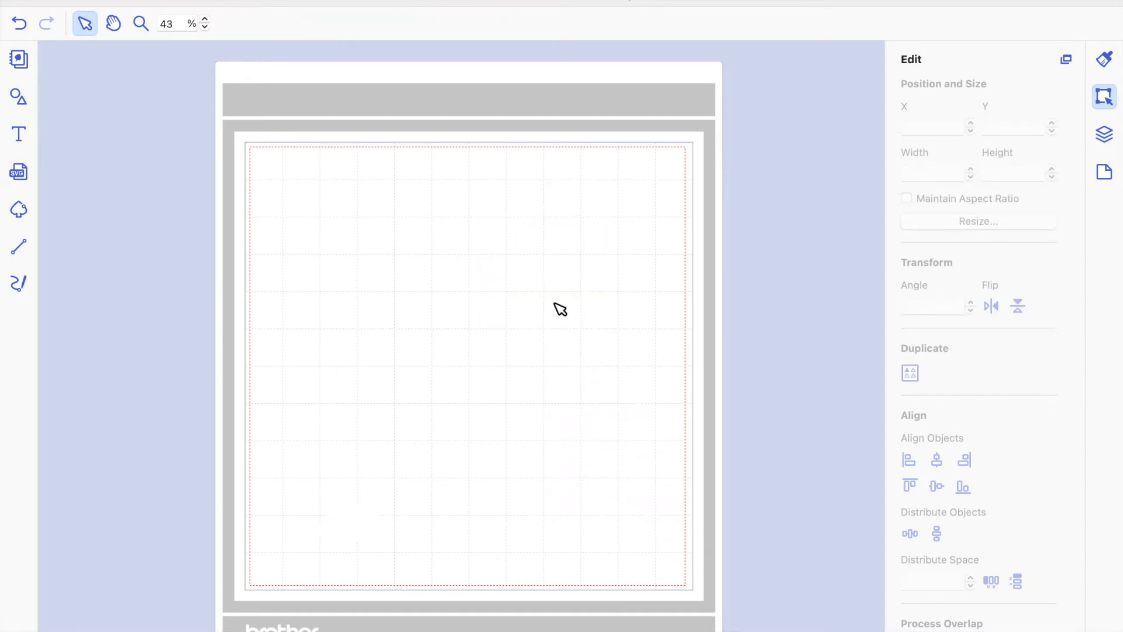
Step: Add a plain circle from the basic shapes and move it to about X 2.59, Y 2.63 inches on the mat
click(16, 95)
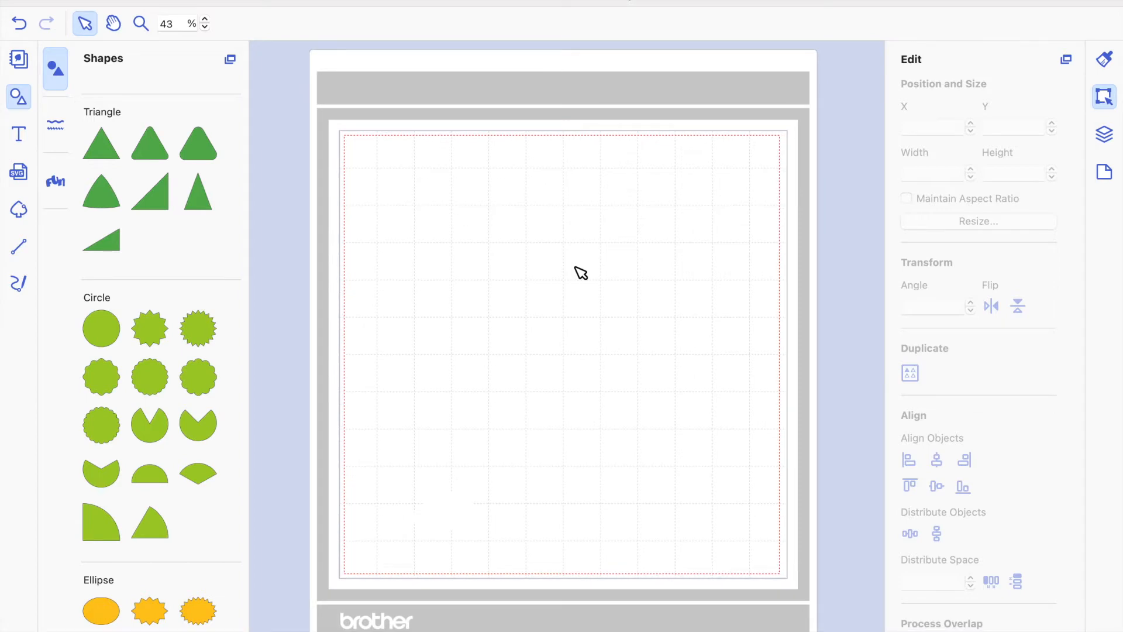
click(110, 324)
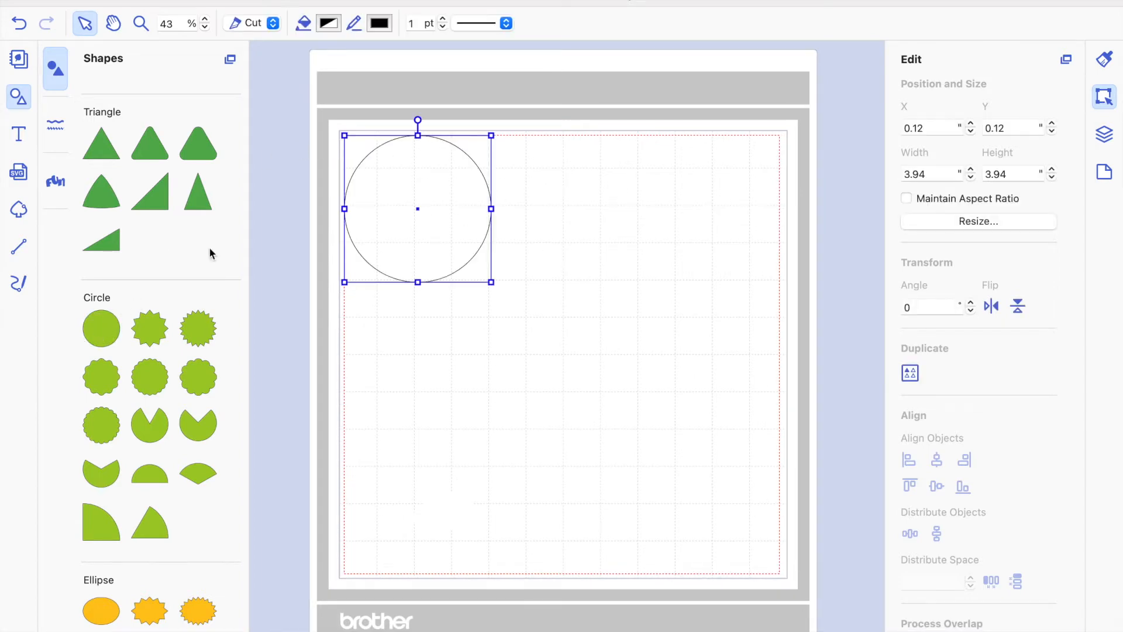
drag(424, 213, 516, 307)
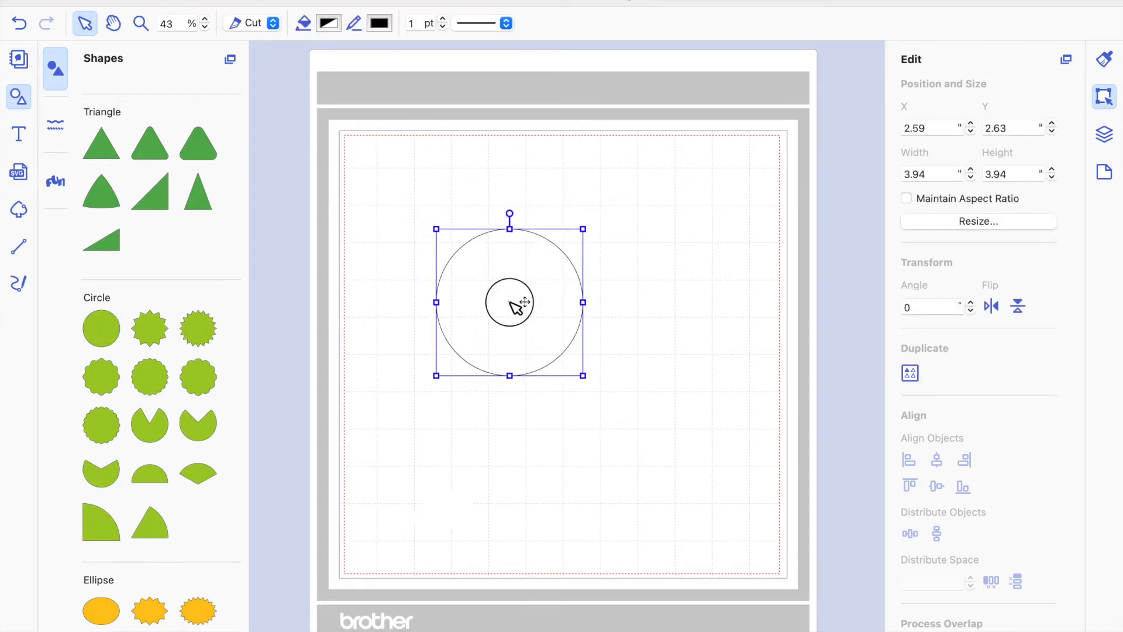
Step: Add the square with one rounded end from the Others shapes, rotate it to 90° and shrink it to about 1.56 by 1.56 inches
scroll(101, 416, down, 10)
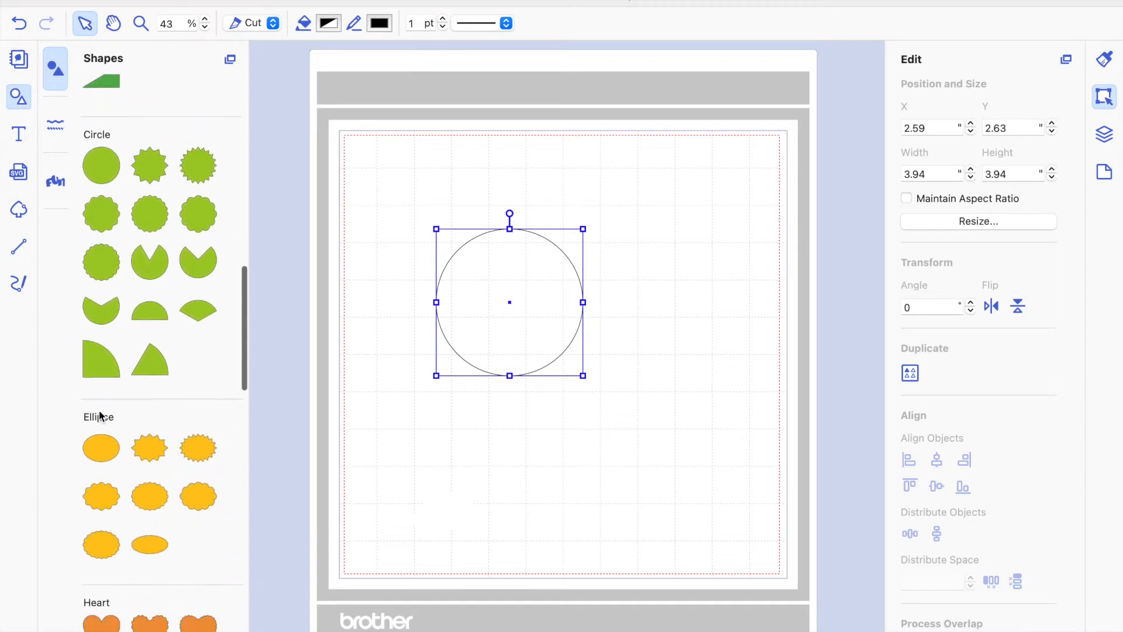
scroll(101, 415, down, 8)
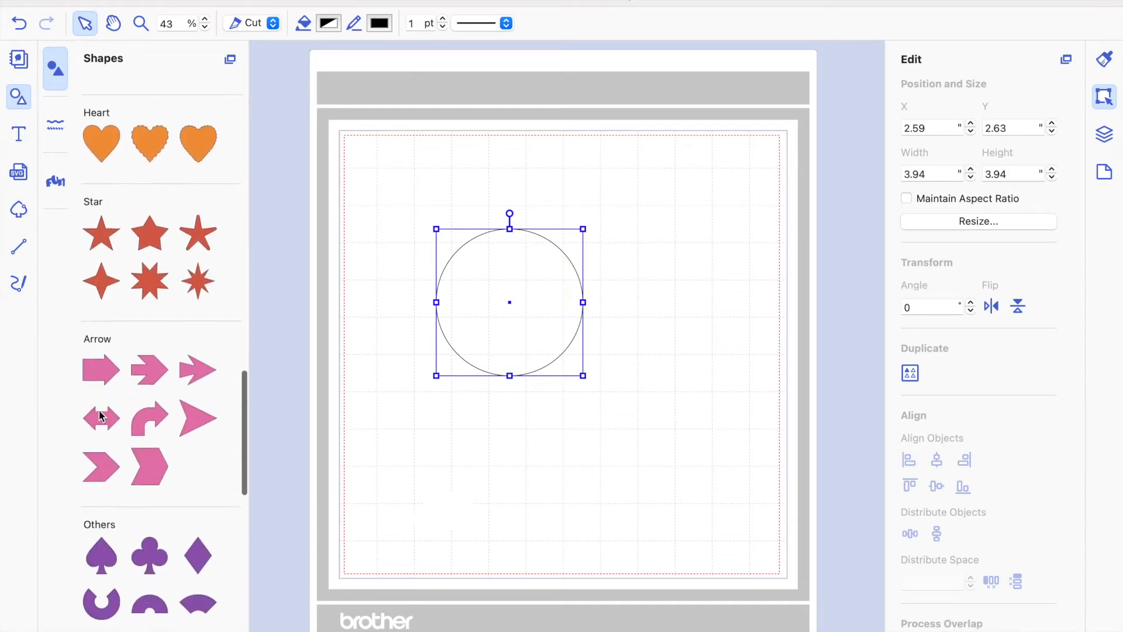
scroll(101, 415, down, 8)
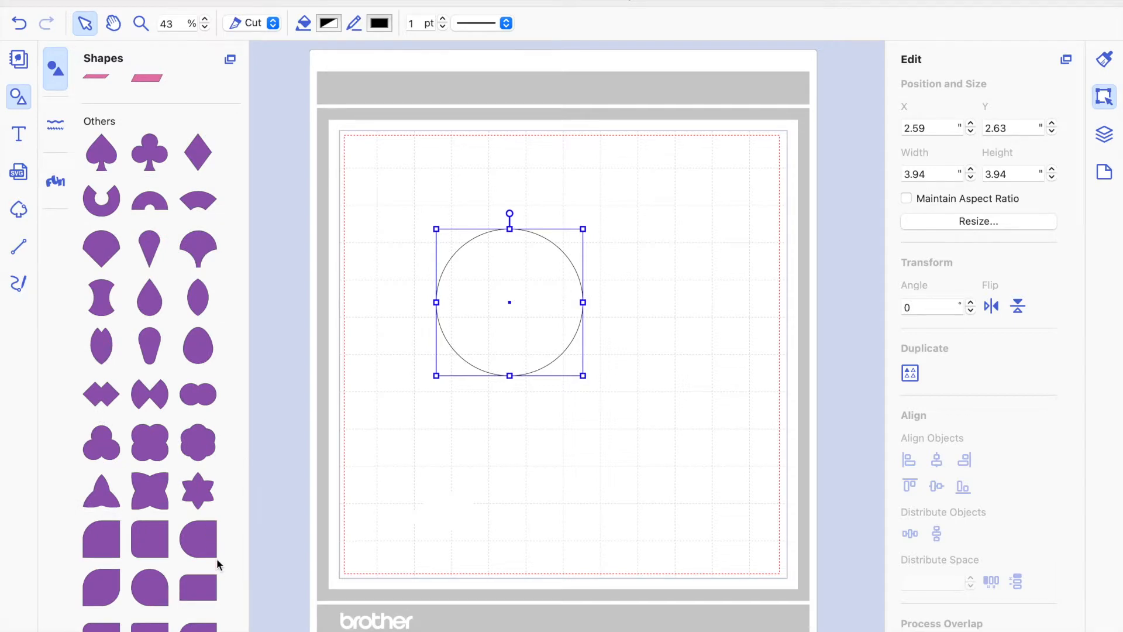
click(201, 542)
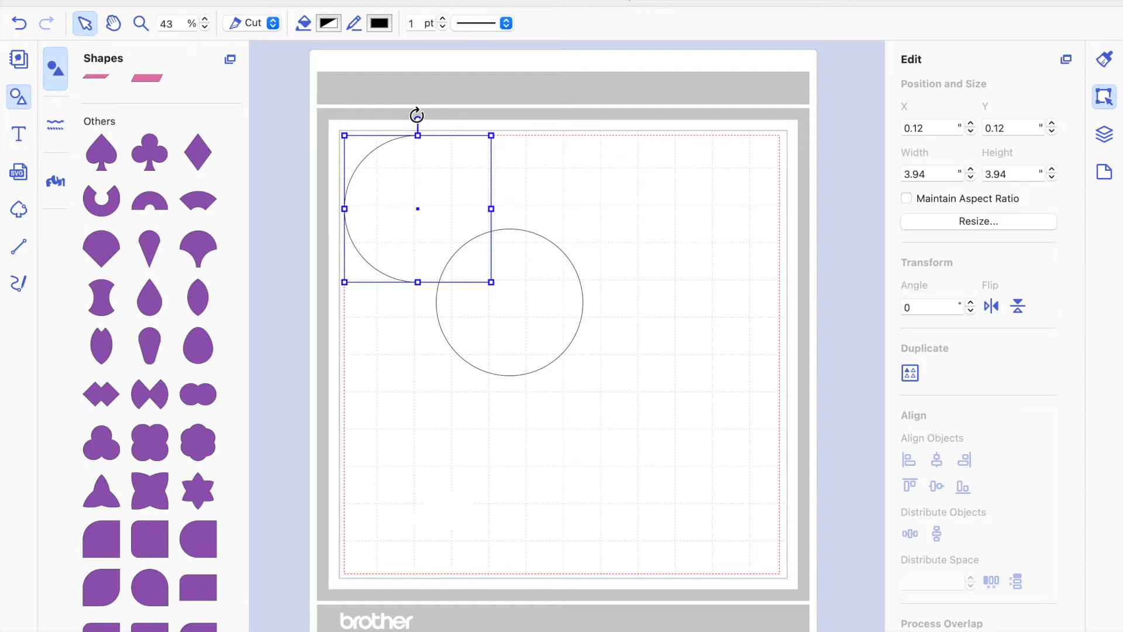
drag(452, 145, 493, 207)
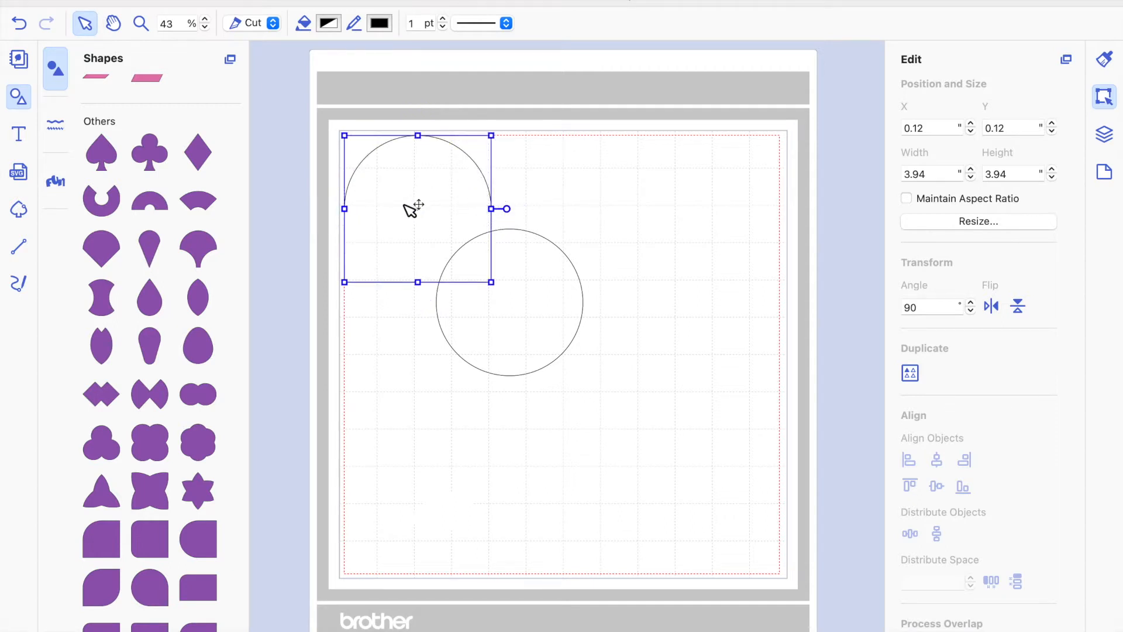
drag(491, 283, 402, 193)
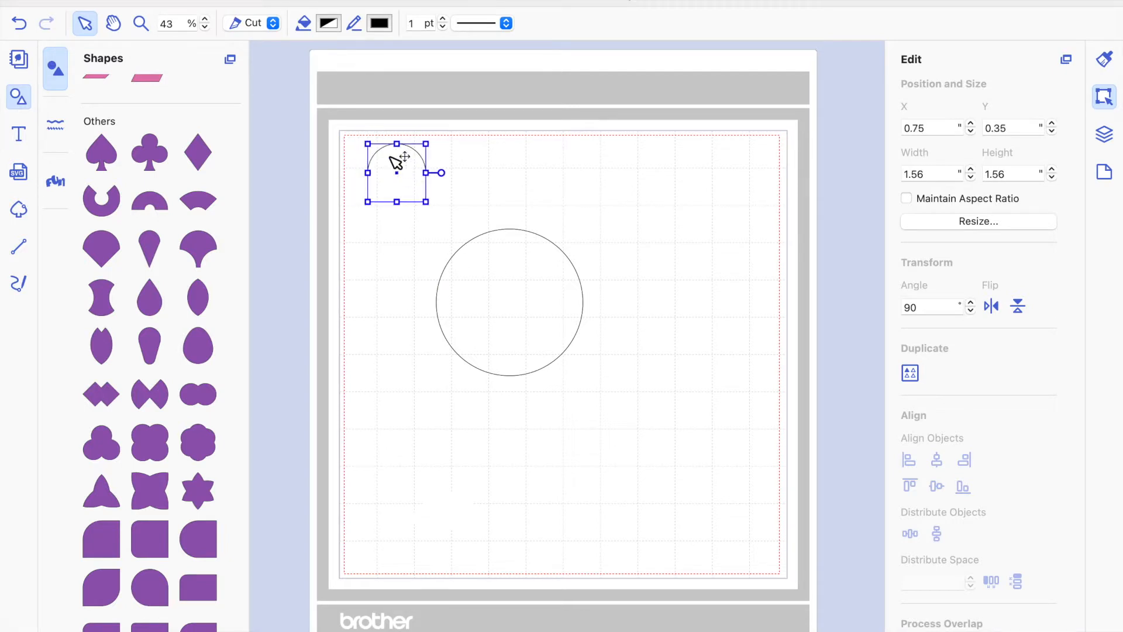
Step: Fill the small arch with Lemon and the circle with Blueberry, and shift the arch slightly toward the circle
click(333, 27)
click(967, 223)
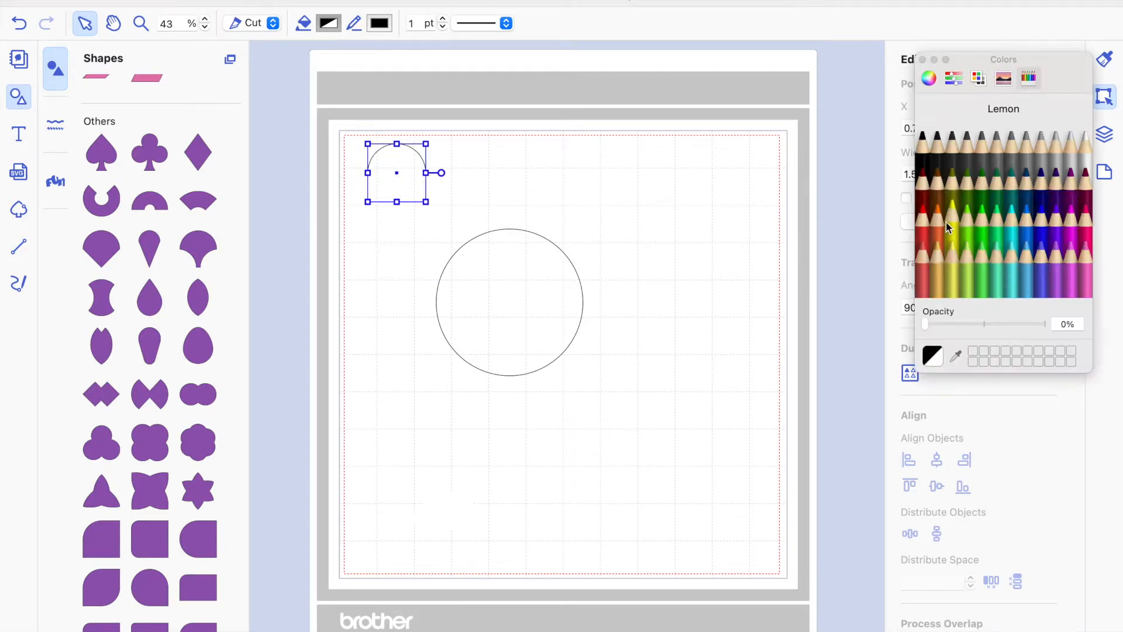
click(511, 296)
click(1040, 270)
click(1040, 238)
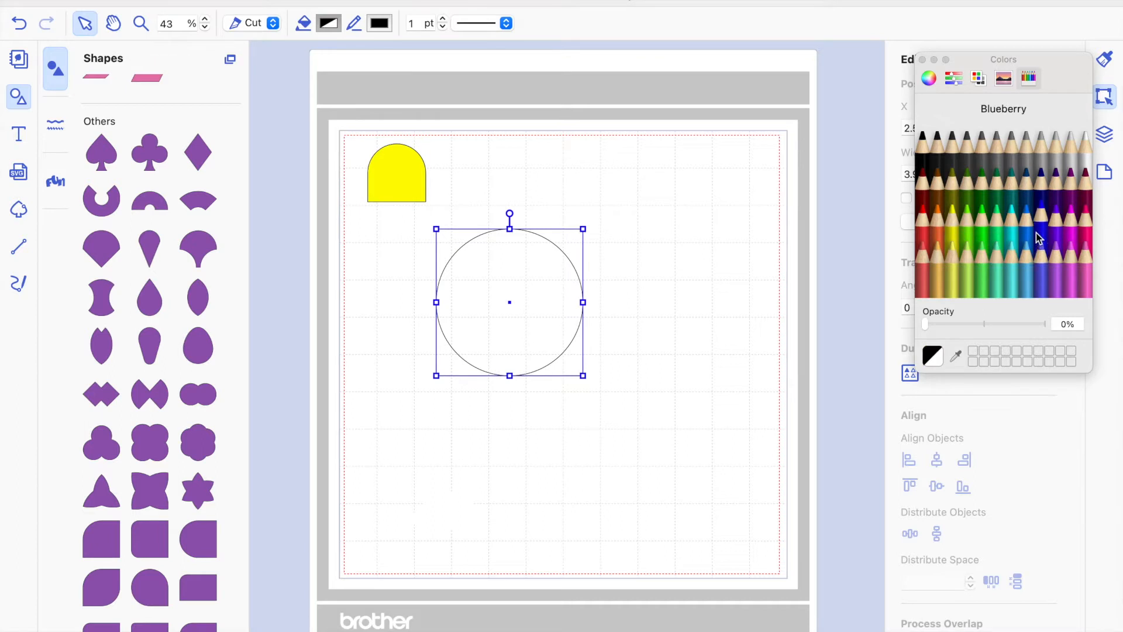
click(642, 304)
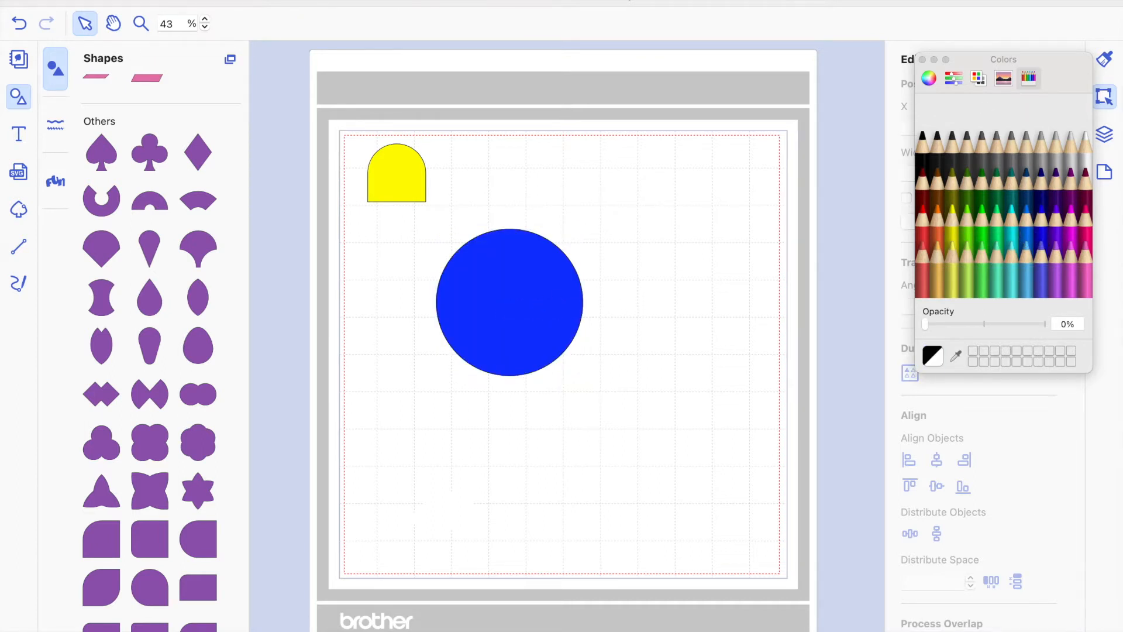
scroll(994, 515, down, 2)
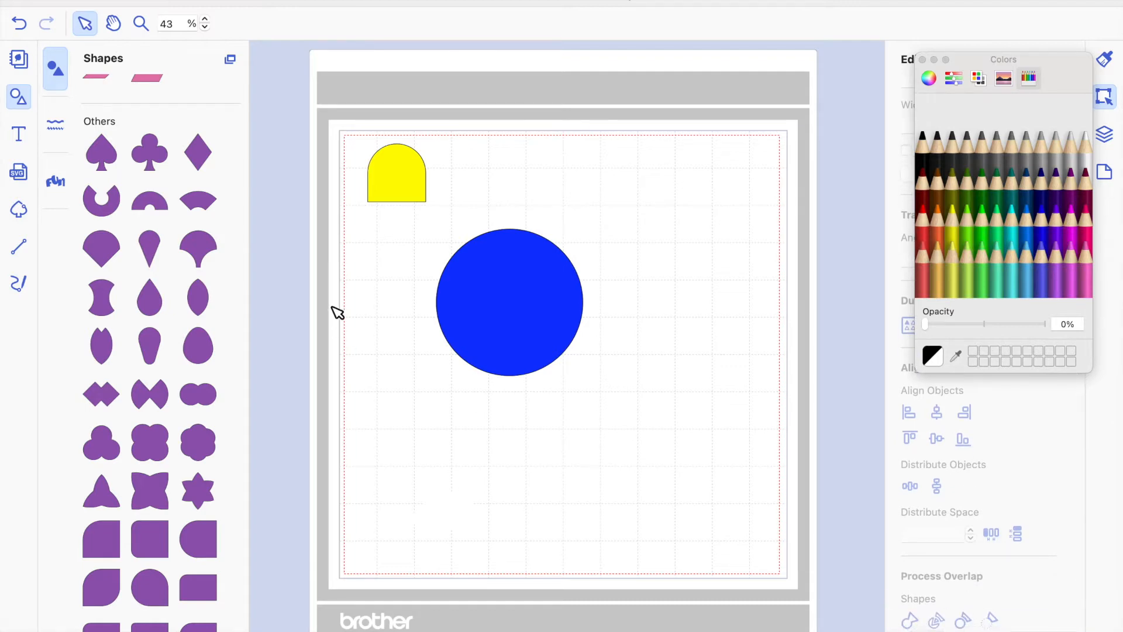
mouse_move(403, 177)
mouse_down()
mouse_move(484, 196)
mouse_move(518, 223)
mouse_move(459, 191)
mouse_move(420, 191)
mouse_up()
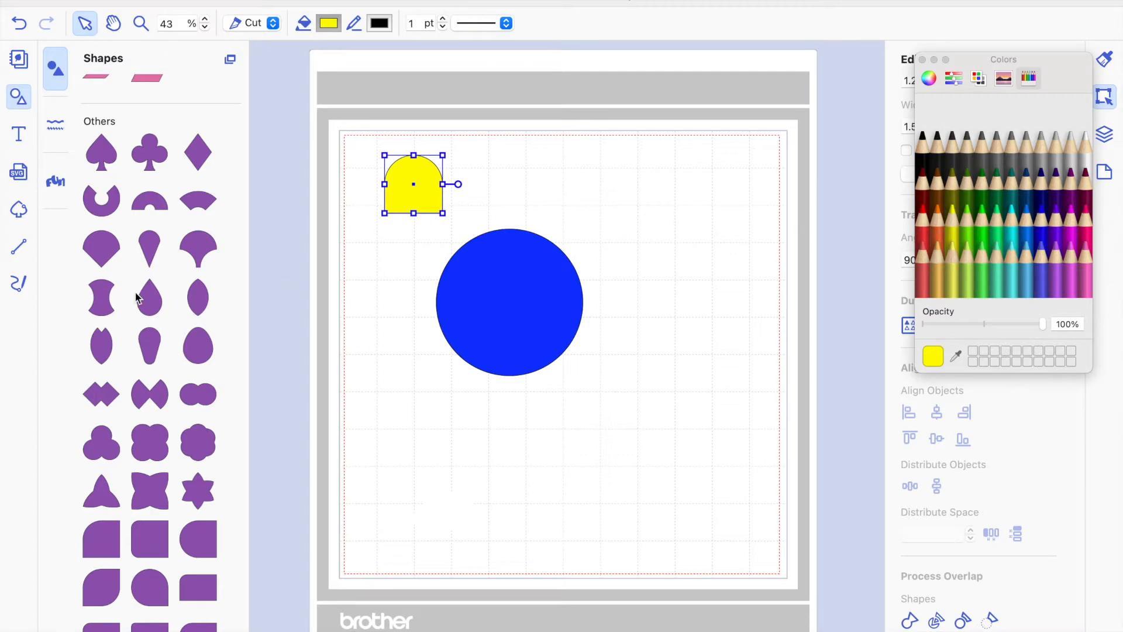
Step: Add a half circle from the Circle shapes, place it above and to the right of the blue circle, and fill it with Sea Foam
scroll(124, 283, up, 2)
scroll(124, 283, up, 15)
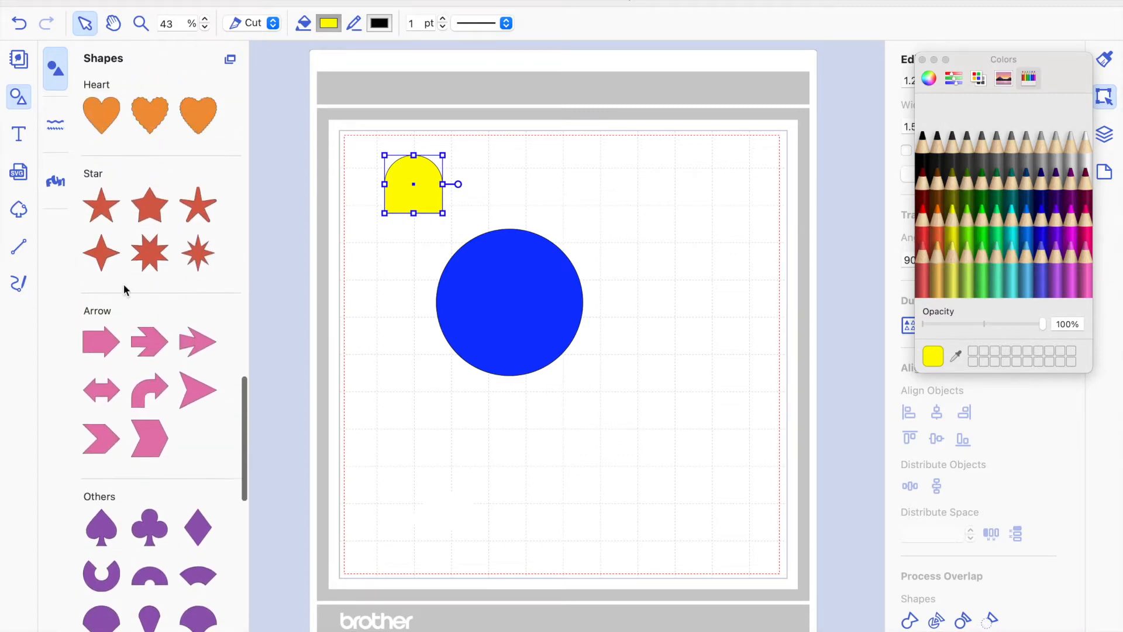
scroll(124, 283, up, 5)
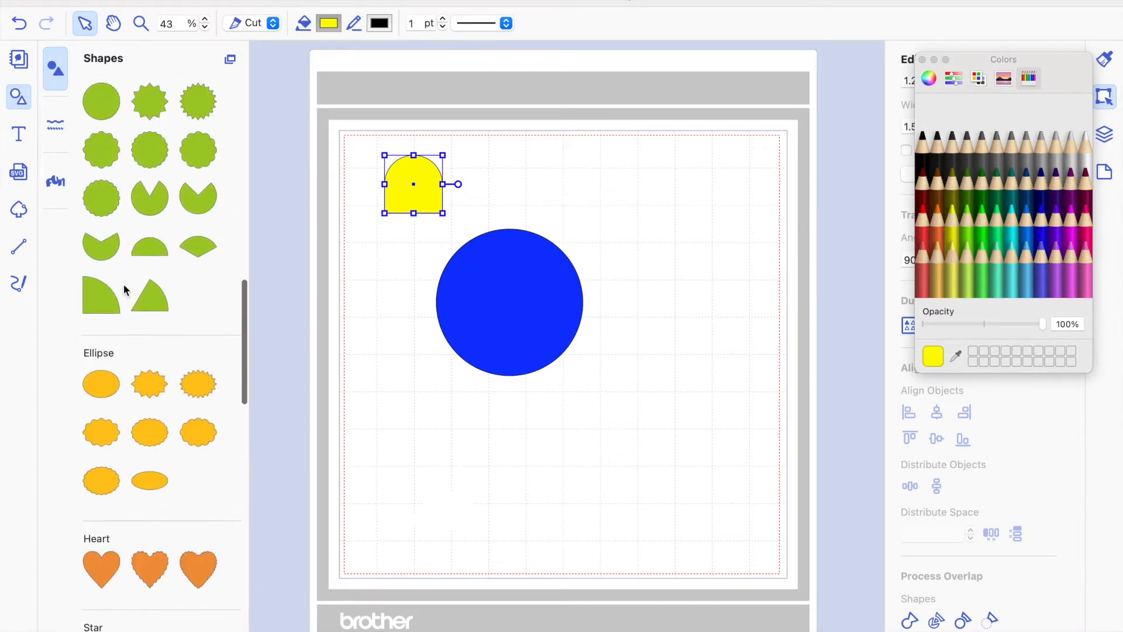
click(151, 254)
drag(438, 171, 676, 201)
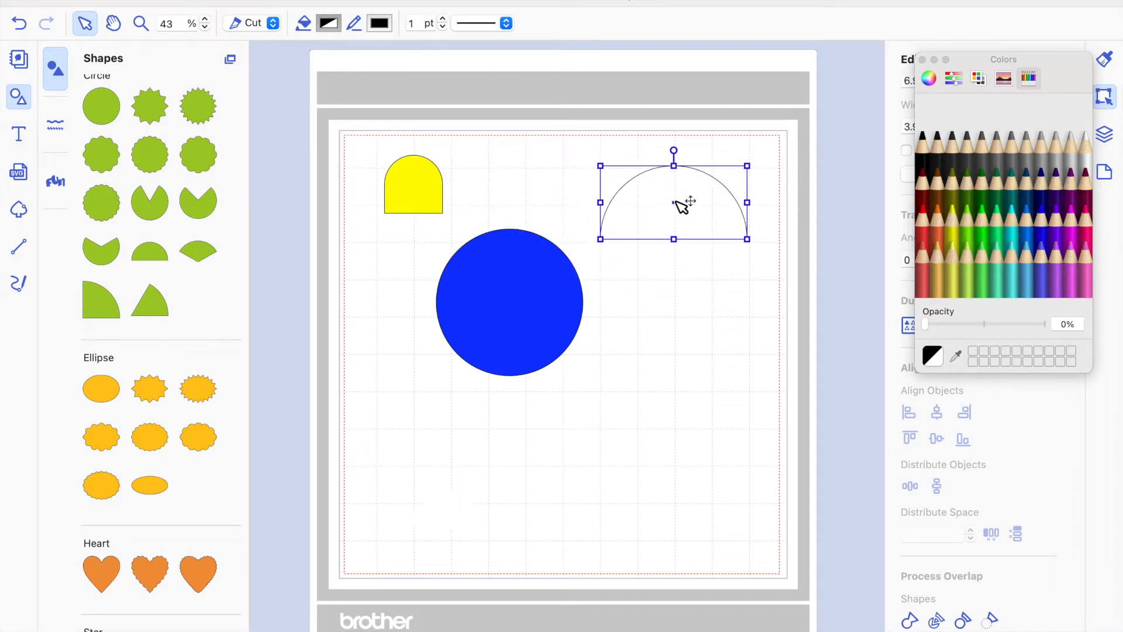
click(994, 223)
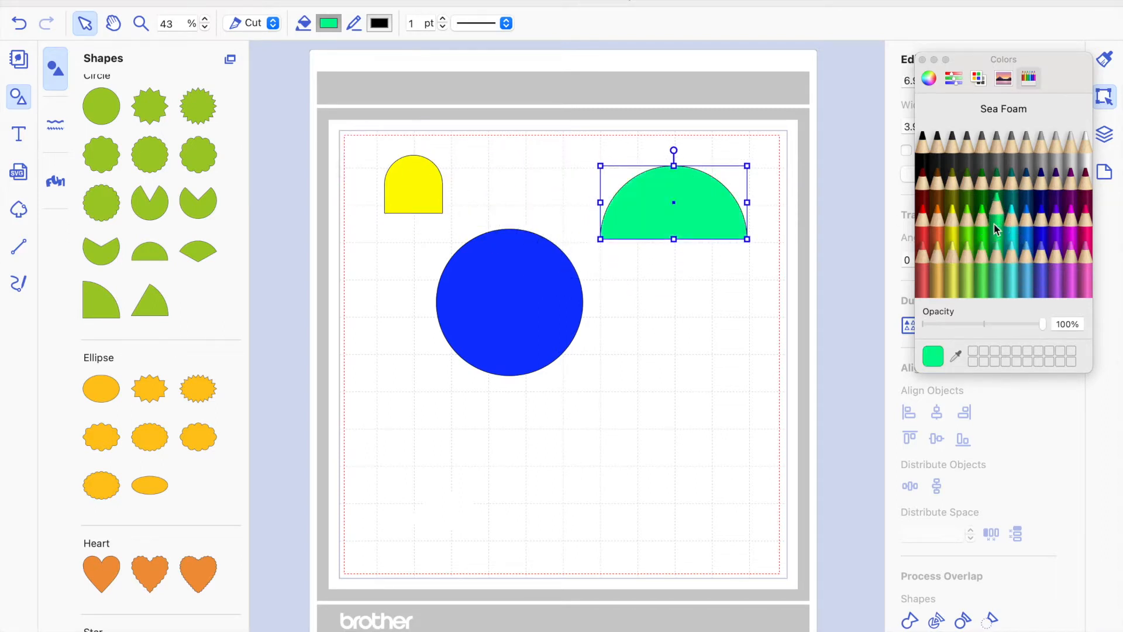
click(691, 314)
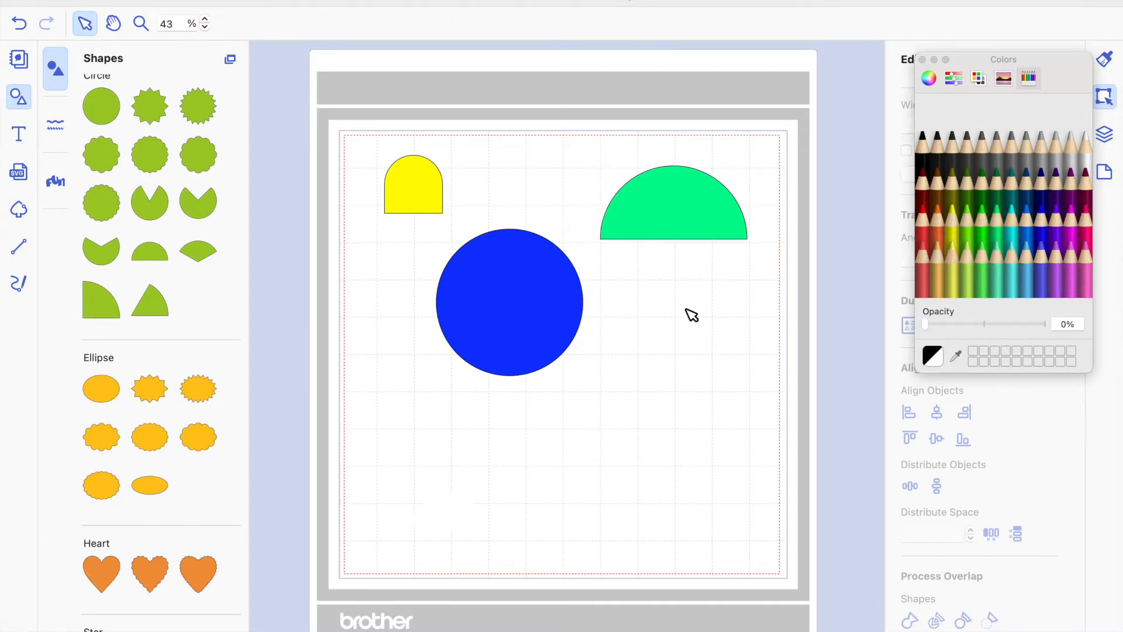
Step: Close the color palette and set the blue circle's width and height to 4 inches each
click(519, 320)
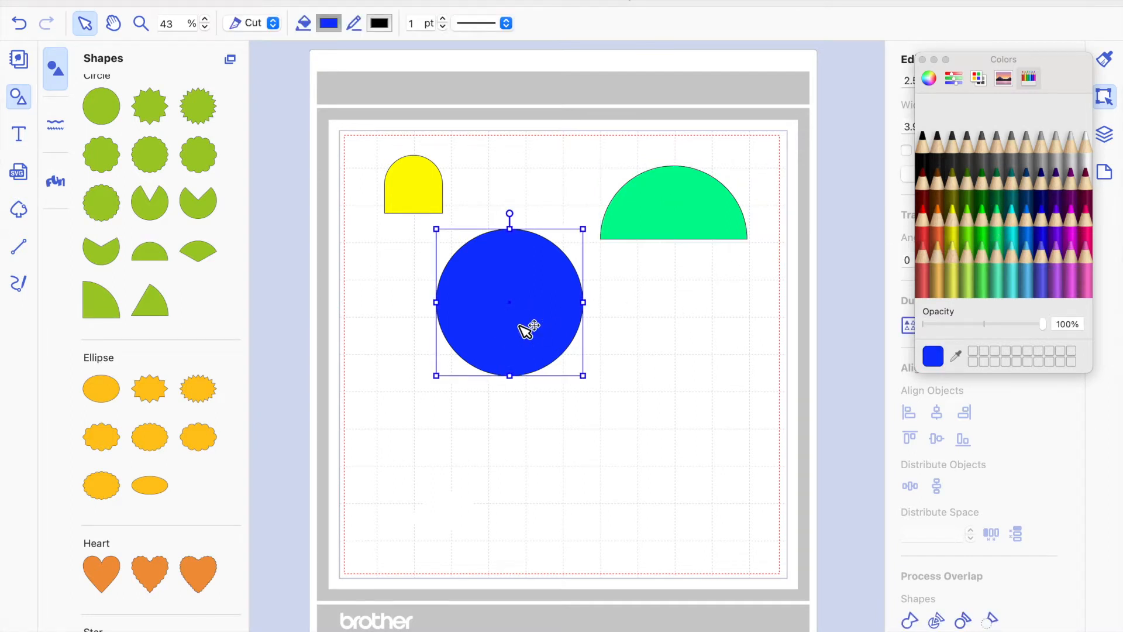
click(922, 60)
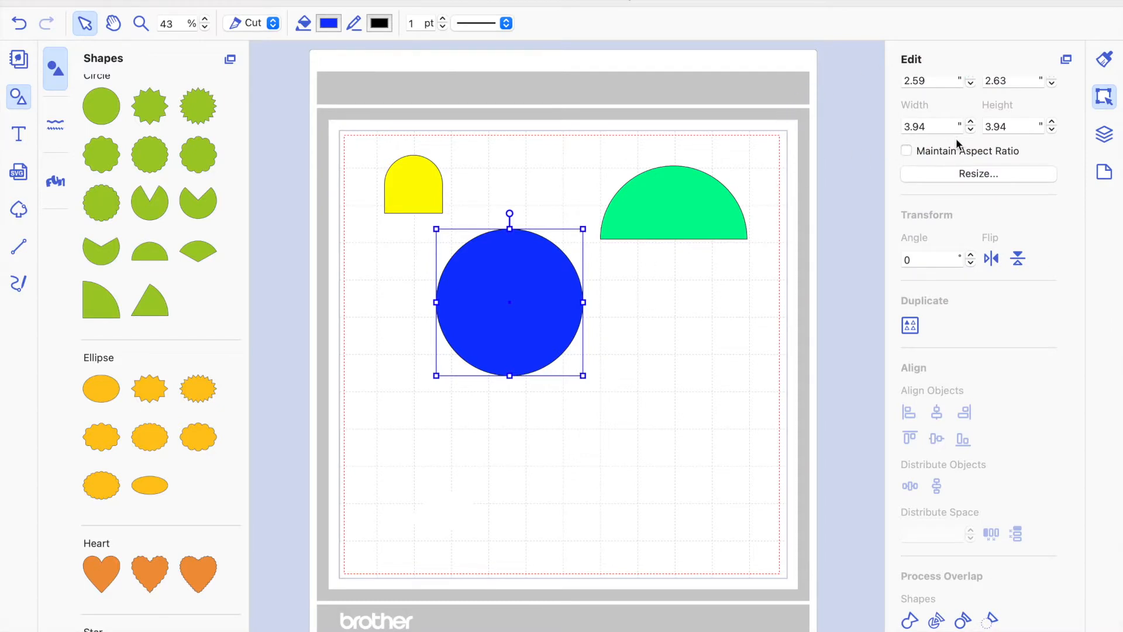
click(906, 130)
text(4)
key(Return)
click(1015, 127)
text(4)
key(Return)
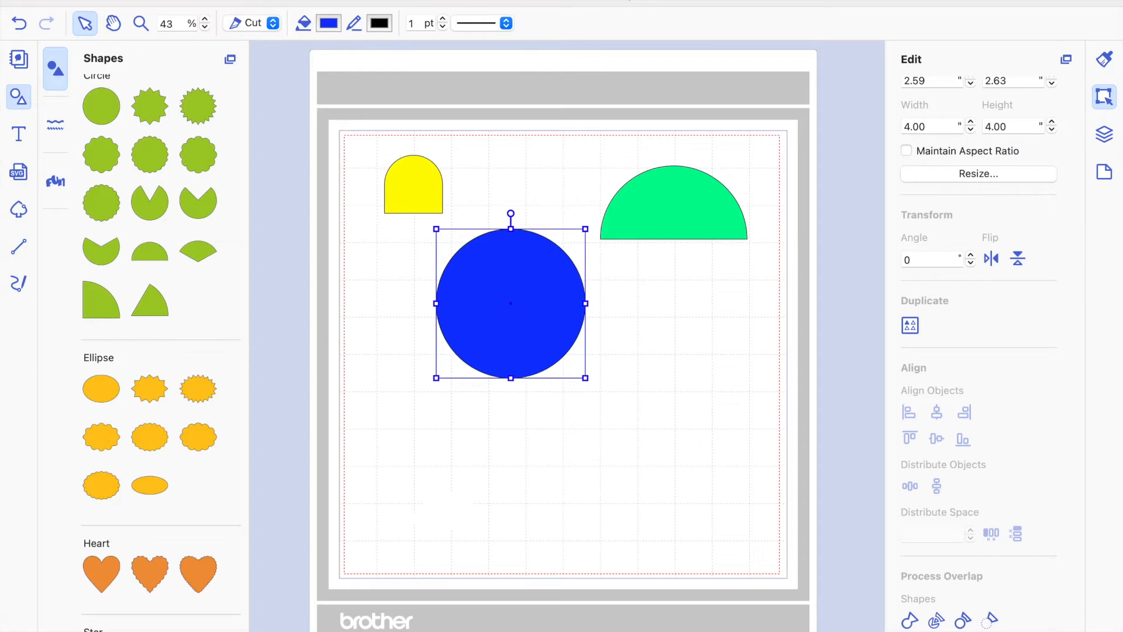
Step: Turn on Maintain Aspect Ratio and step the blue circle's width up to 5.00 inches and back to 4.75 inches
click(906, 151)
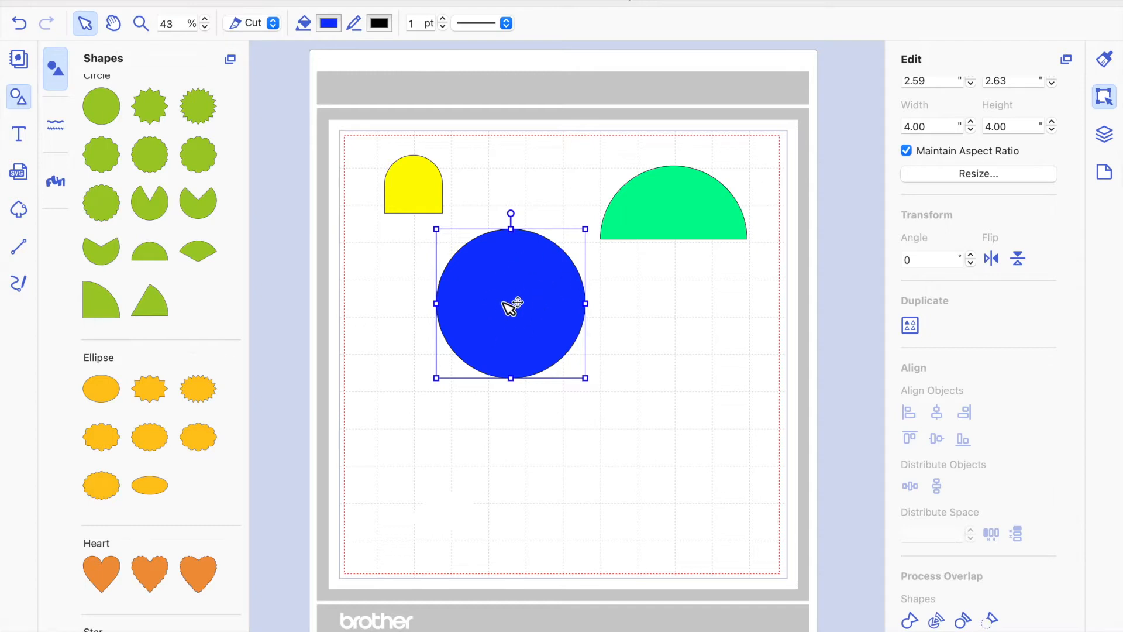
click(970, 123)
click(971, 123)
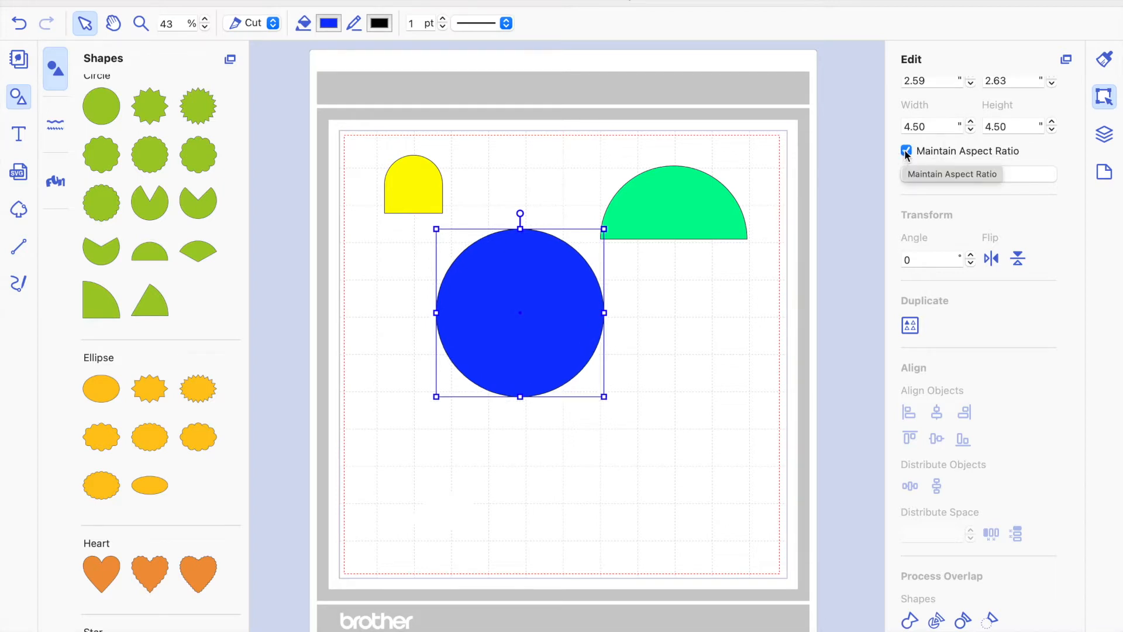
click(971, 123)
click(971, 123)
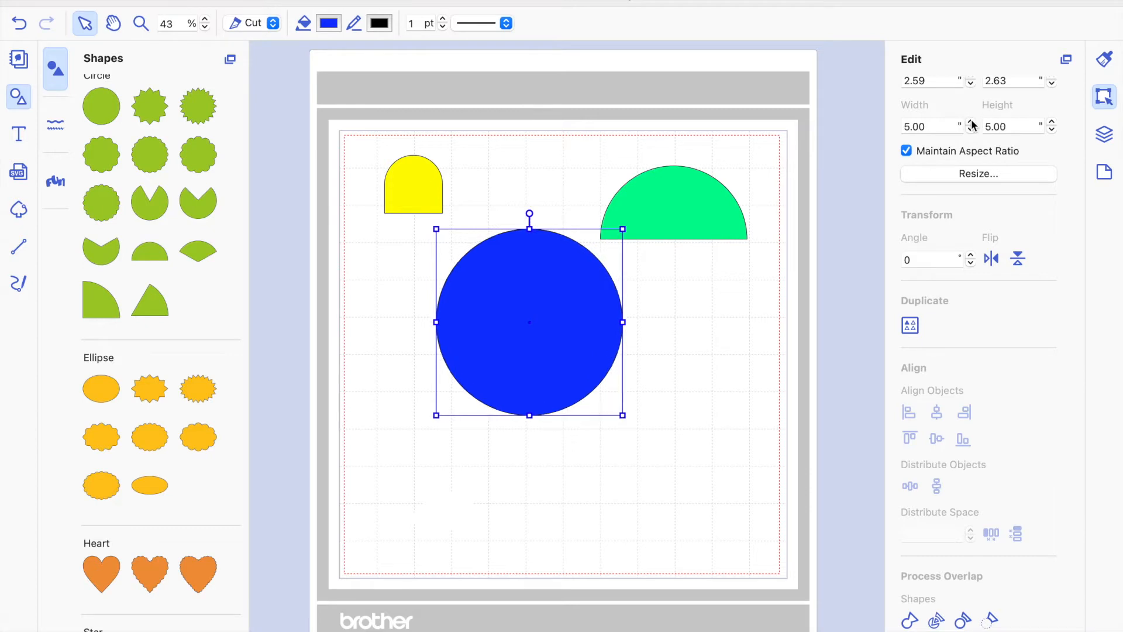
click(971, 130)
Step: Turn off Maintain Aspect Ratio and reduce only the blue circle's width to 3.75 inches
click(906, 151)
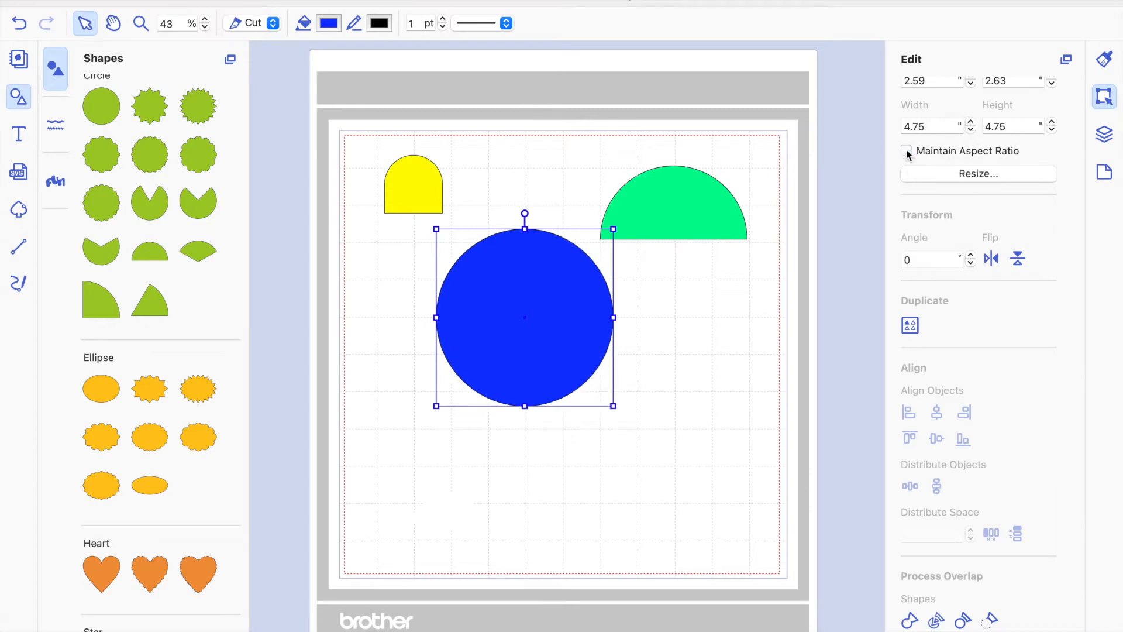
click(971, 131)
click(971, 131)
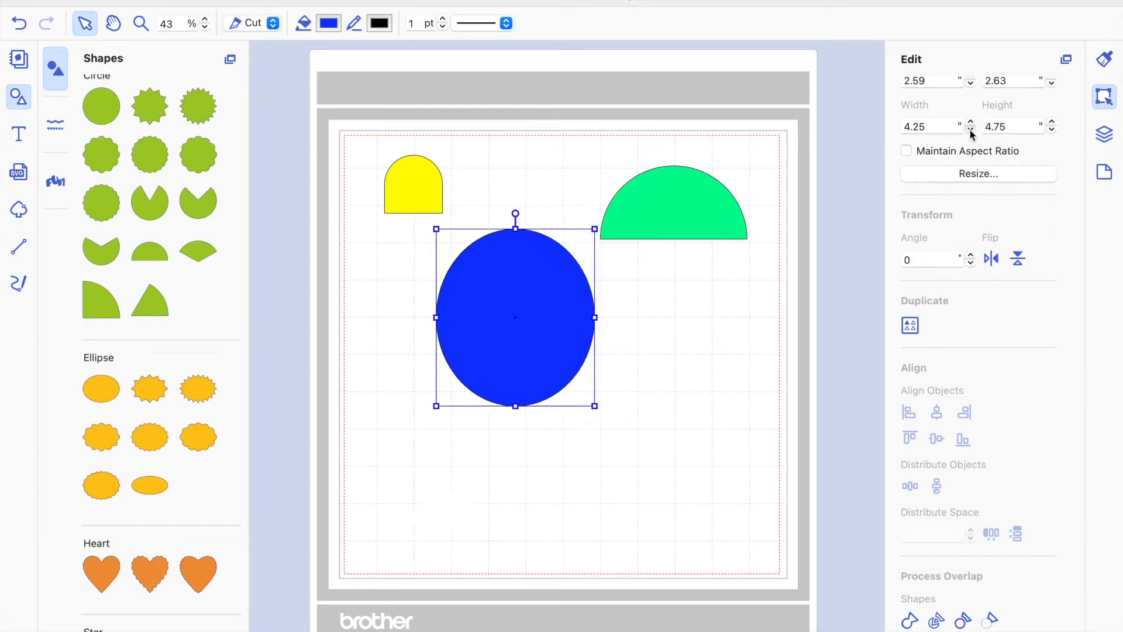
click(971, 131)
click(971, 130)
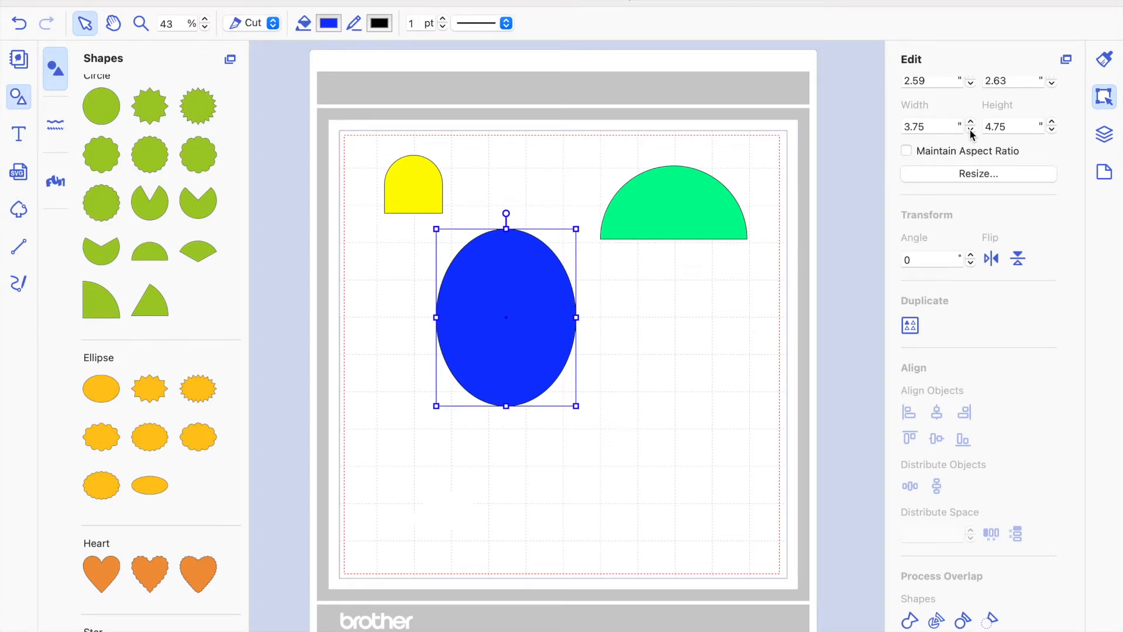
Step: Turn on Maintain Aspect Ratio, then set the blue ellipse's width to 4 inches and its height to 4 inches
click(907, 151)
double_click(914, 126)
text(4)
key(Return)
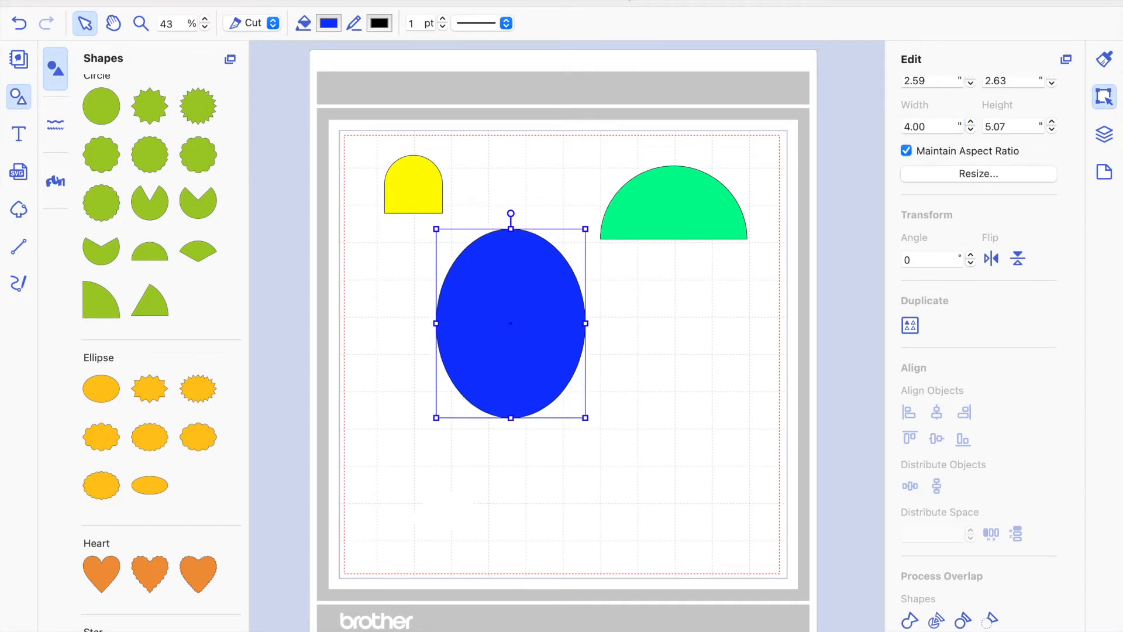
double_click(994, 127)
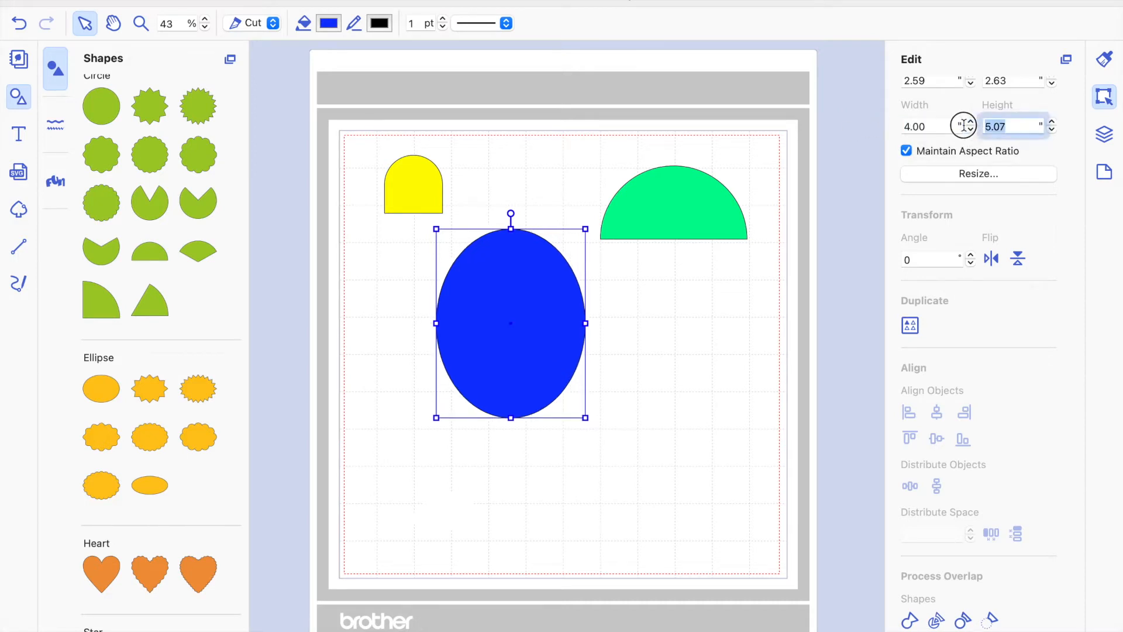
text(4)
key(Return)
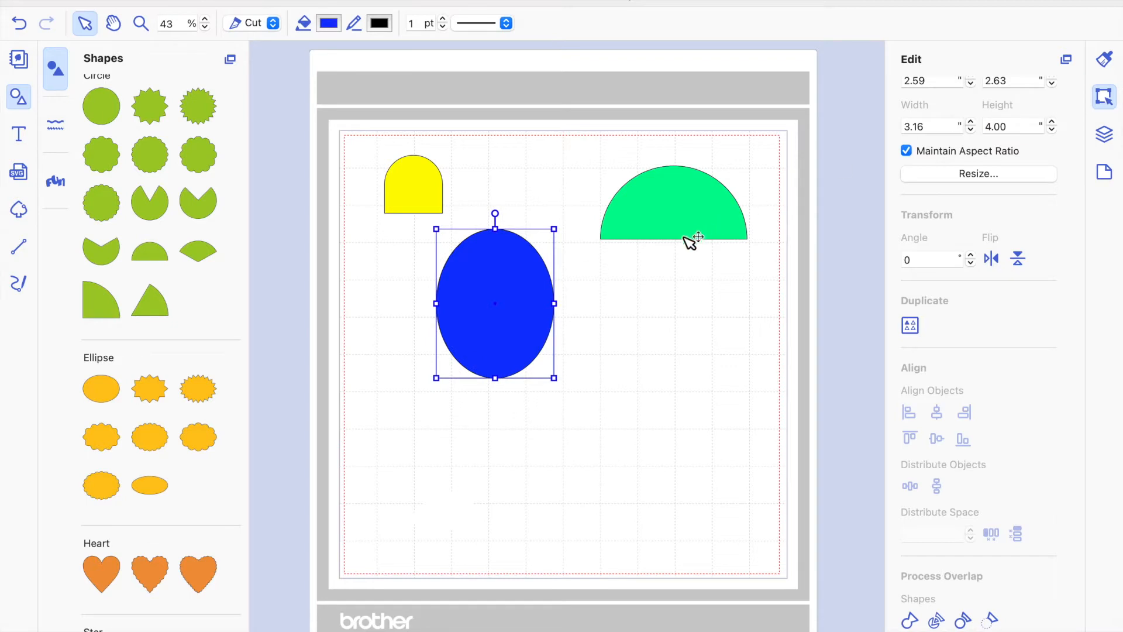
Step: Turn off Maintain Aspect Ratio, set the blue ellipse's width to 4.00 inches, and deselect it
click(917, 150)
double_click(941, 126)
text(5)
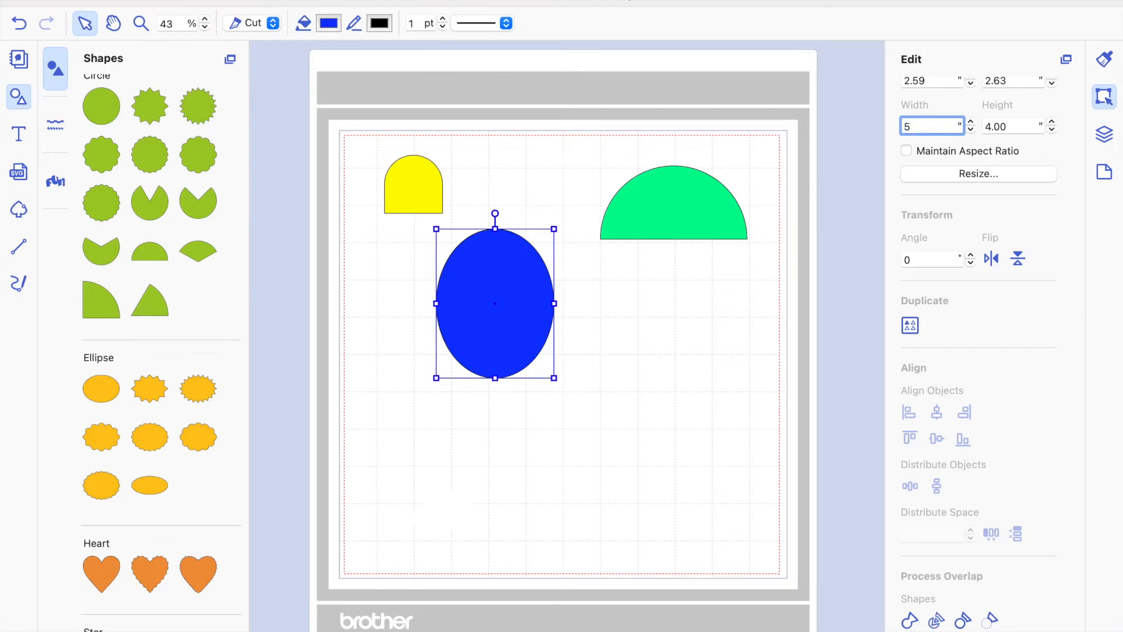
key(Return)
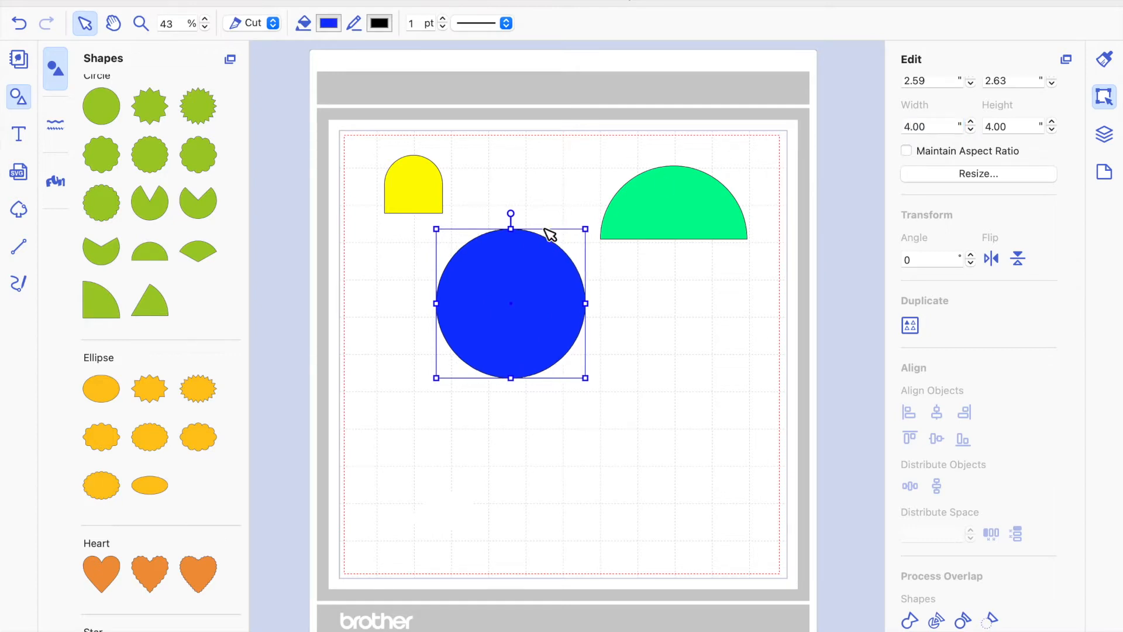
click(656, 334)
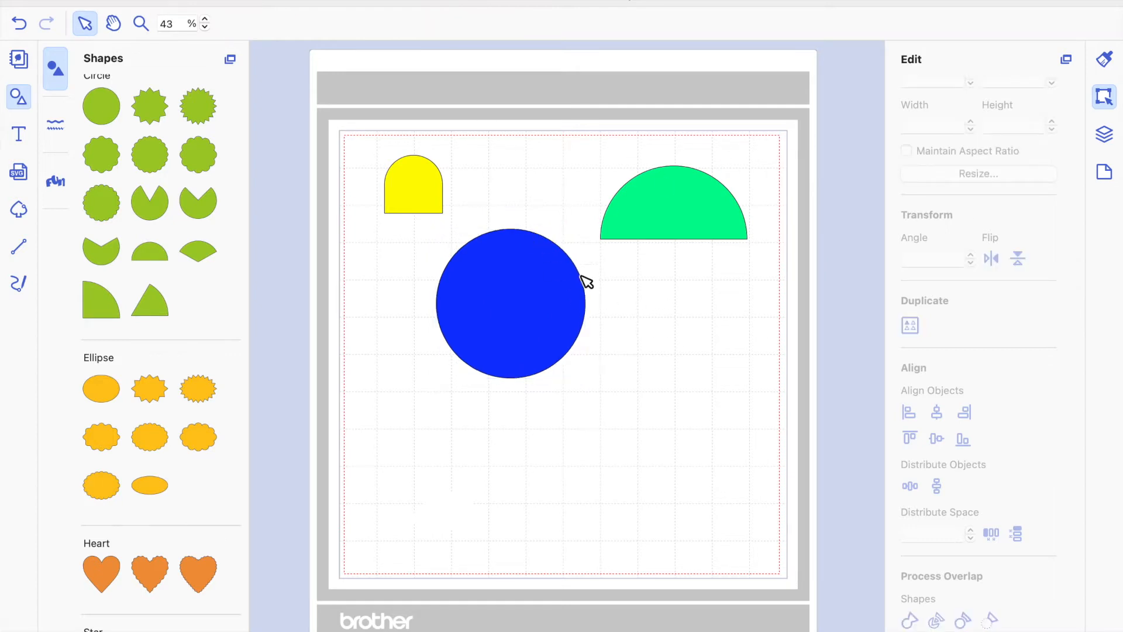
Step: Move the green half circle into the upper half of the blue circle and shrink it to about 3.47 by 1.74 inches
click(677, 203)
drag(677, 203, 523, 284)
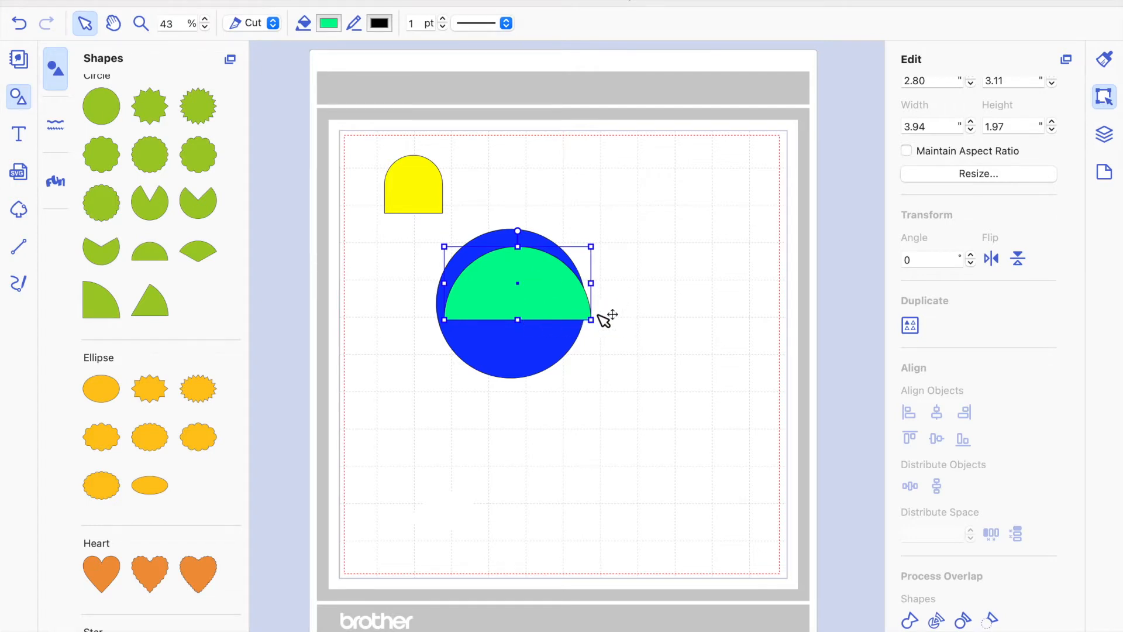
drag(590, 320, 576, 316)
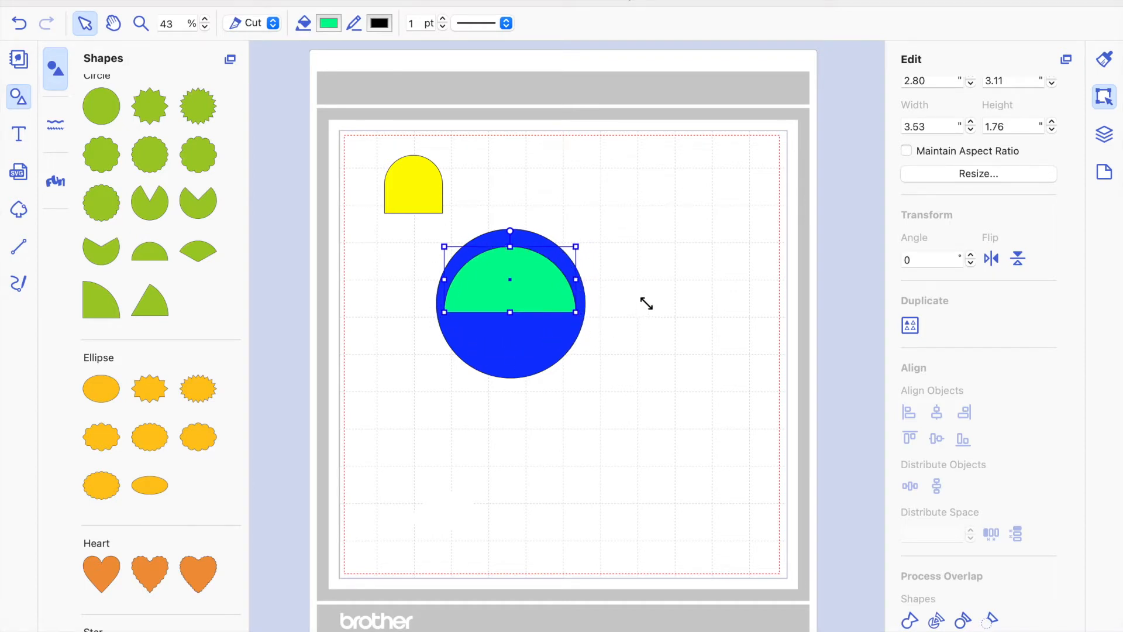
drag(573, 314, 573, 314)
click(677, 281)
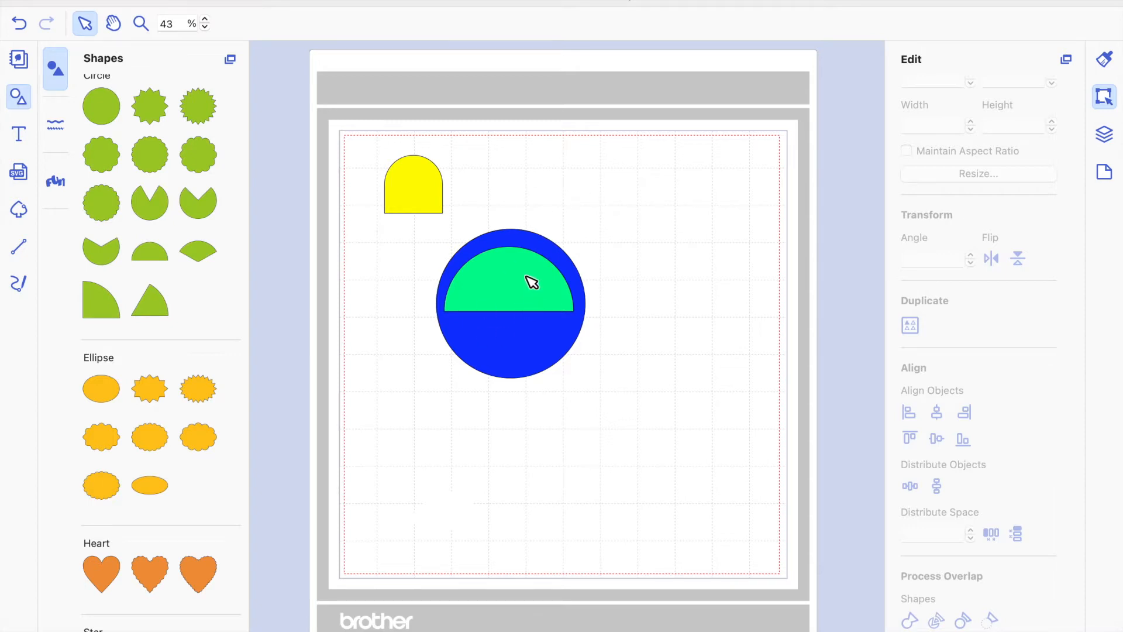
drag(531, 281, 534, 277)
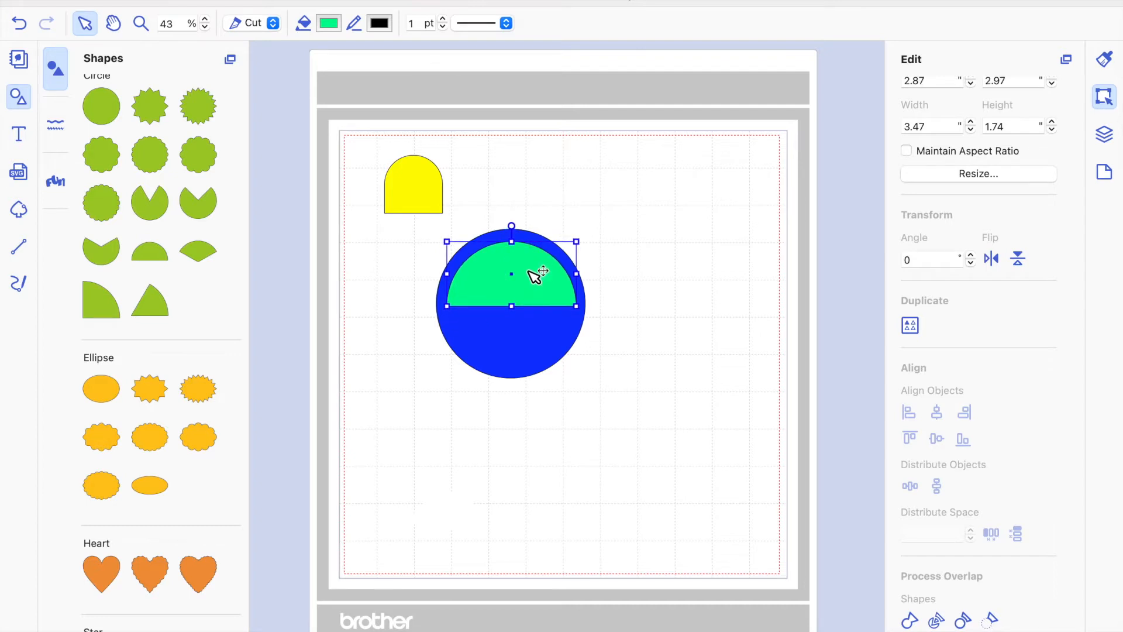
click(688, 259)
Step: Select the blue circle together with the green half circle and align them on their horizontal centers
click(532, 286)
click(664, 275)
click(650, 311)
drag(651, 311, 486, 299)
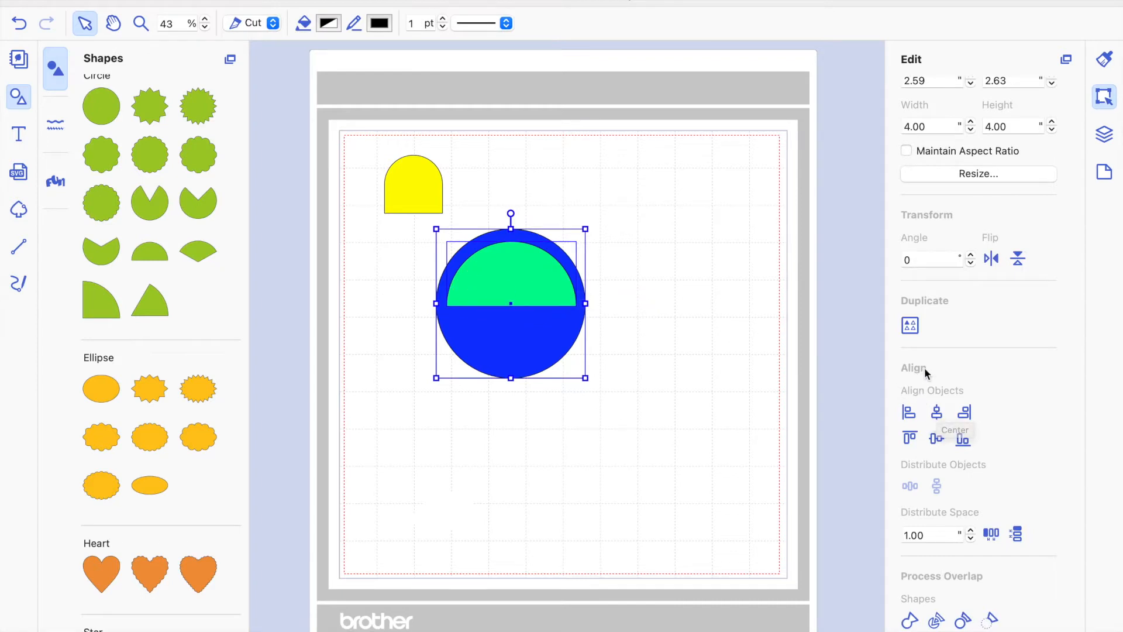
click(936, 412)
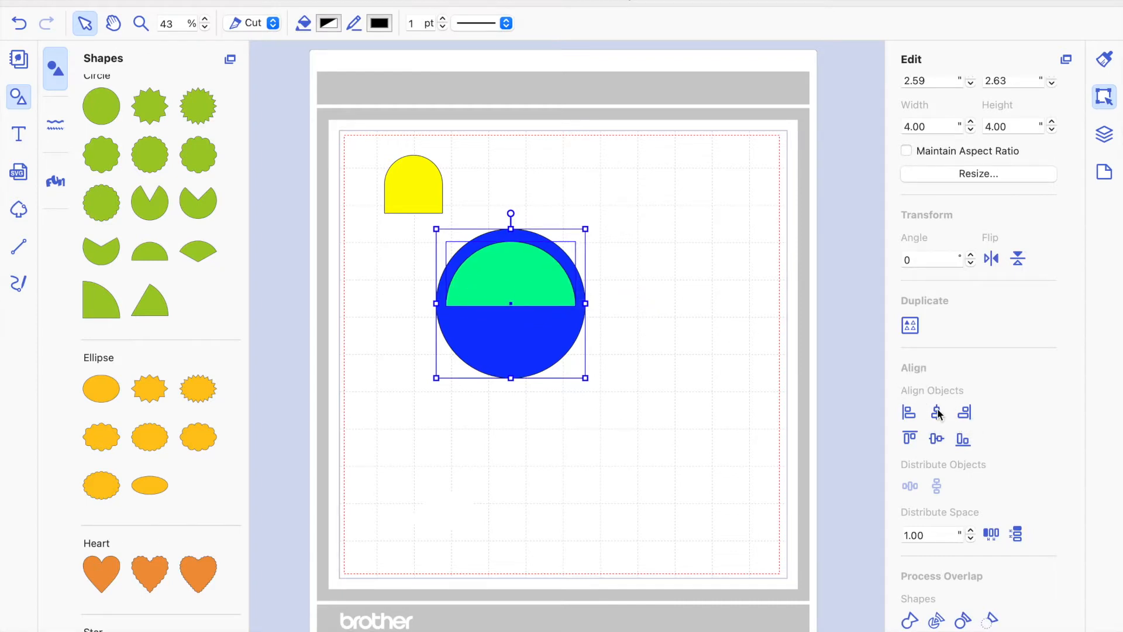
click(727, 333)
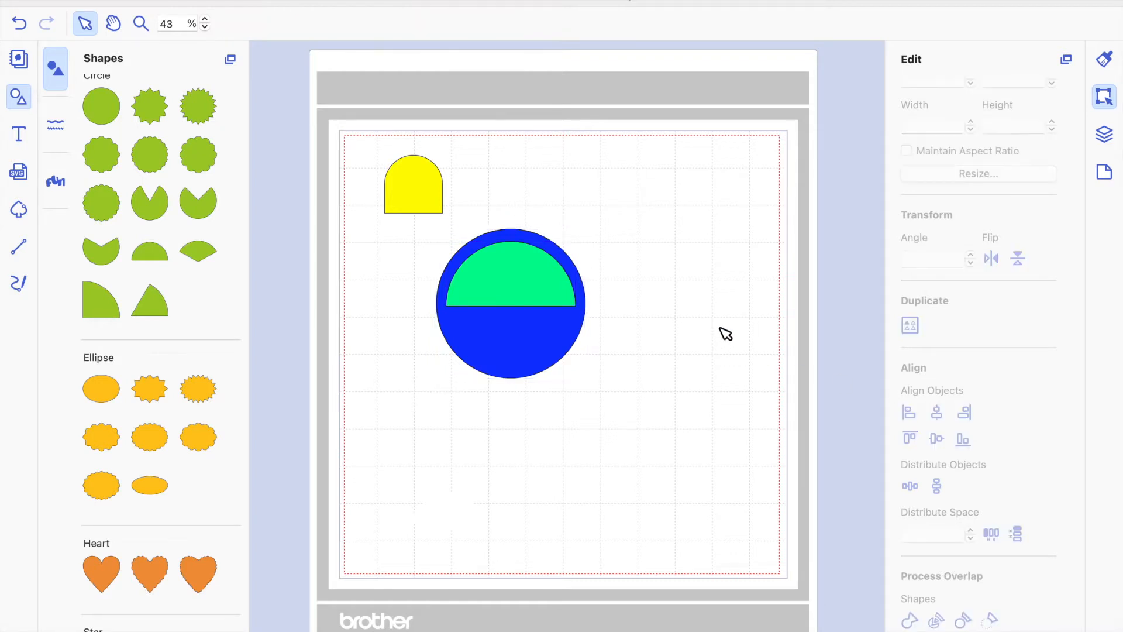
Step: Nudge the green half circle slightly down inside the blue circle and deselect it
click(493, 293)
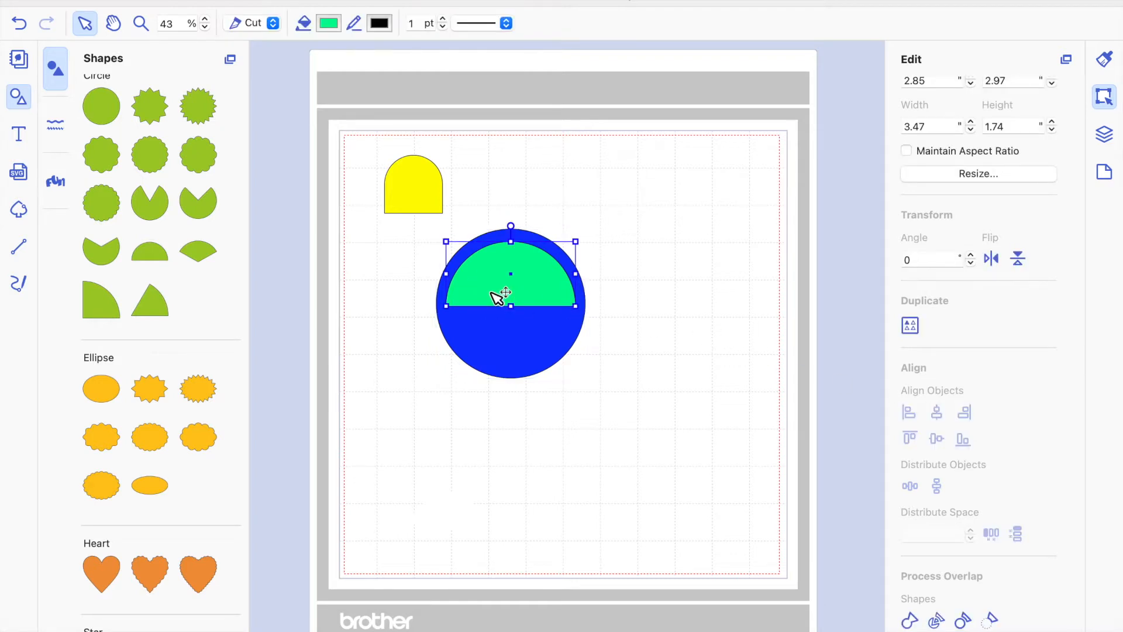
key(Down)
key(Down)
click(633, 207)
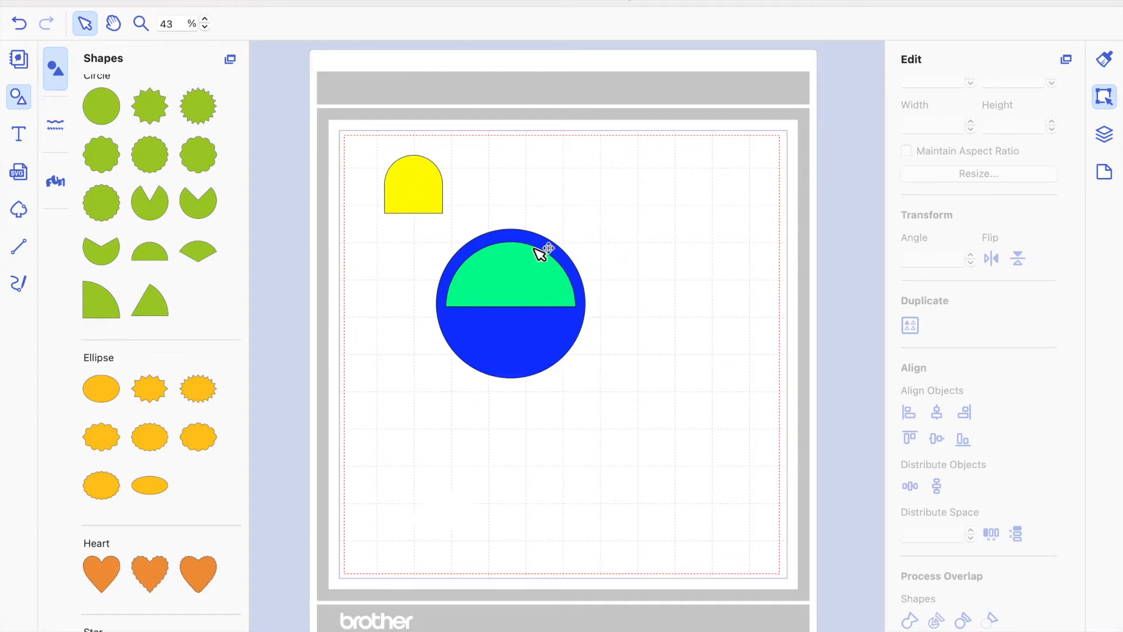
click(517, 278)
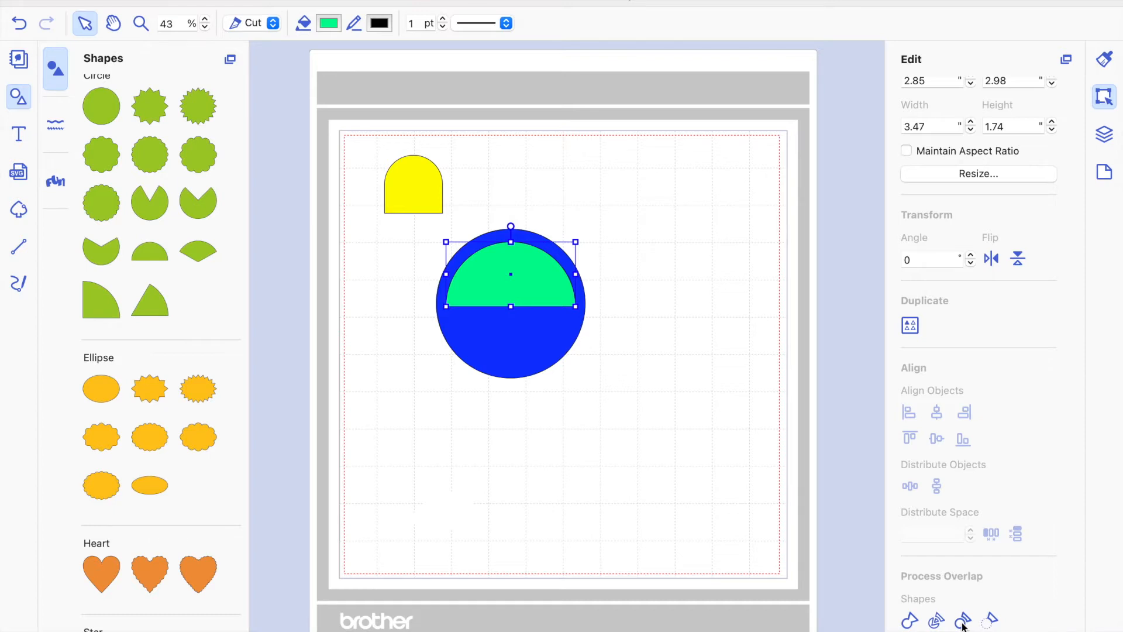
click(627, 318)
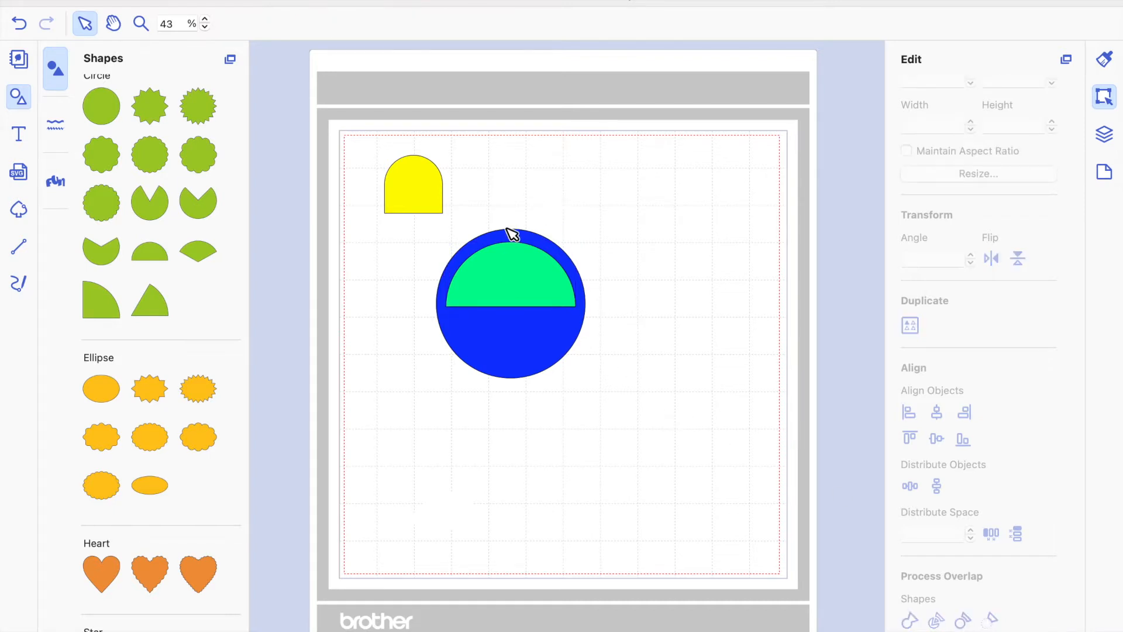
drag(484, 213, 561, 318)
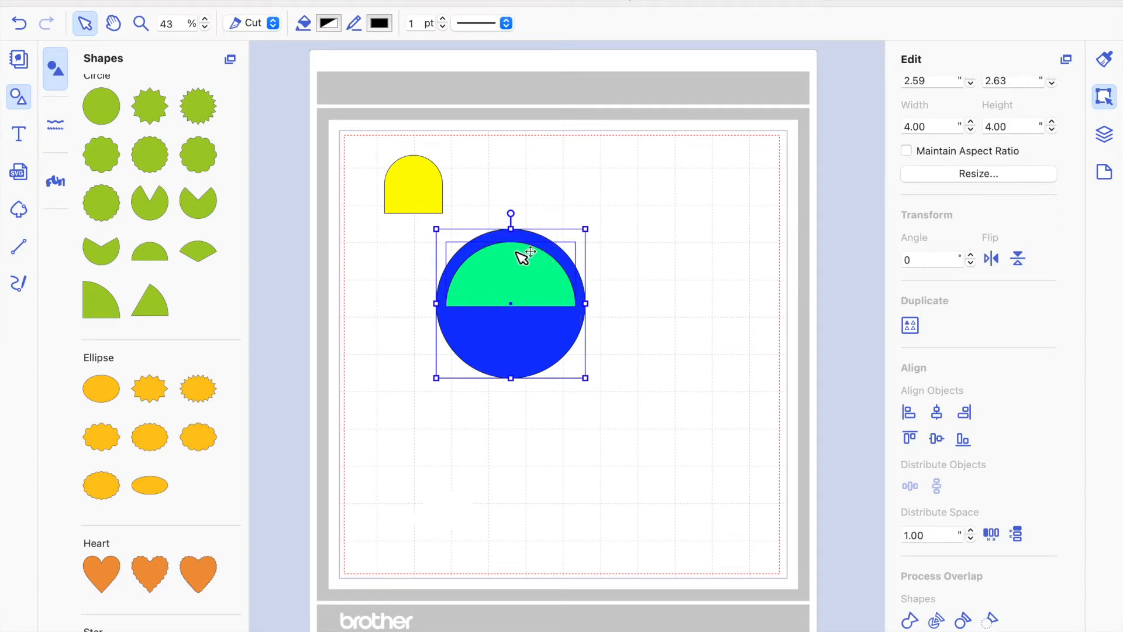
click(649, 237)
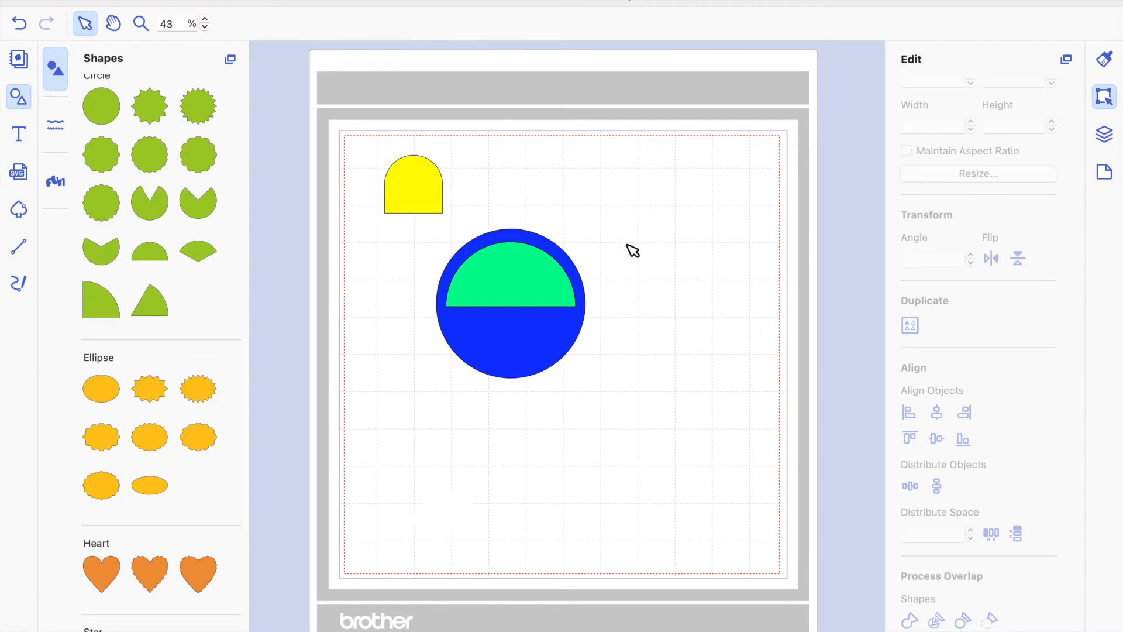
Step: Bring the green half circle to the front of the stacking order and deselect it
click(524, 280)
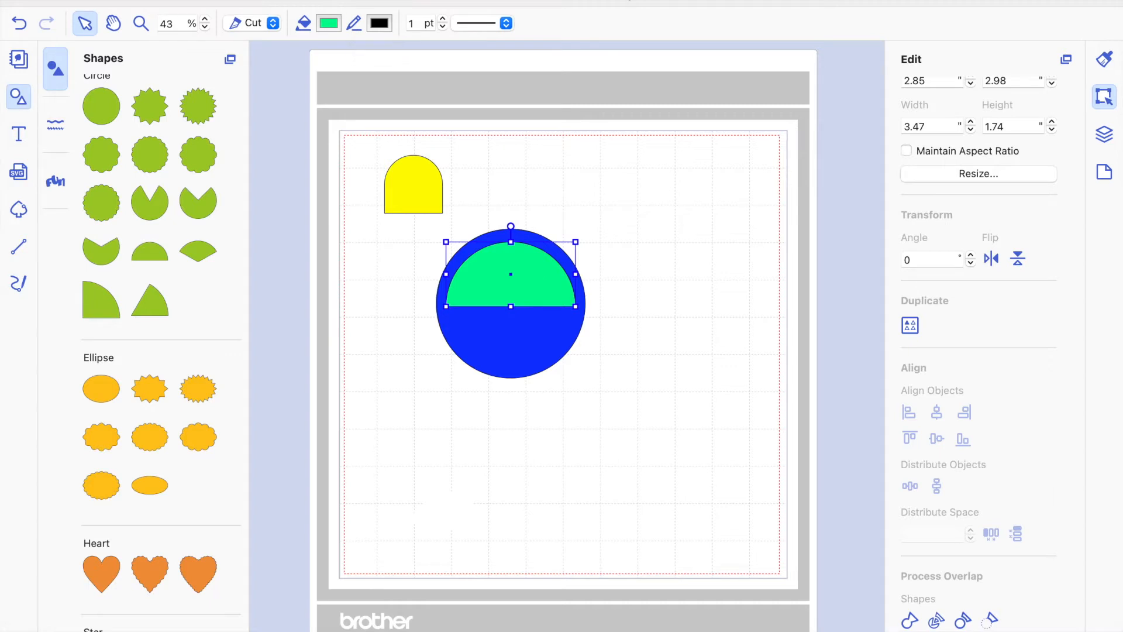
click(266, 1)
mouse_move(288, 161)
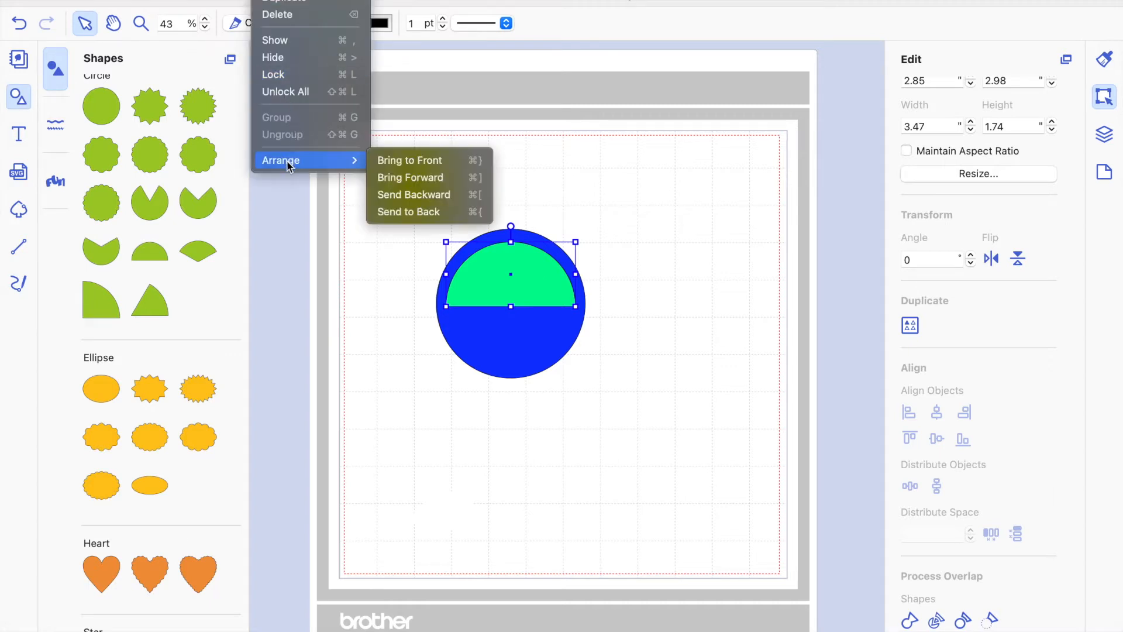
click(427, 163)
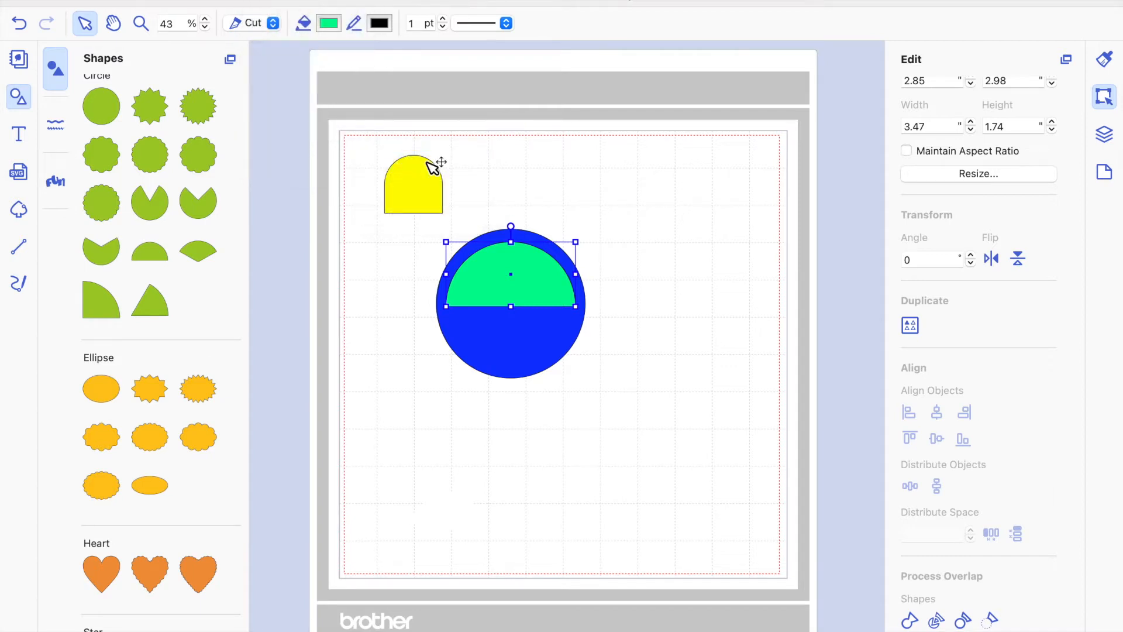
click(619, 318)
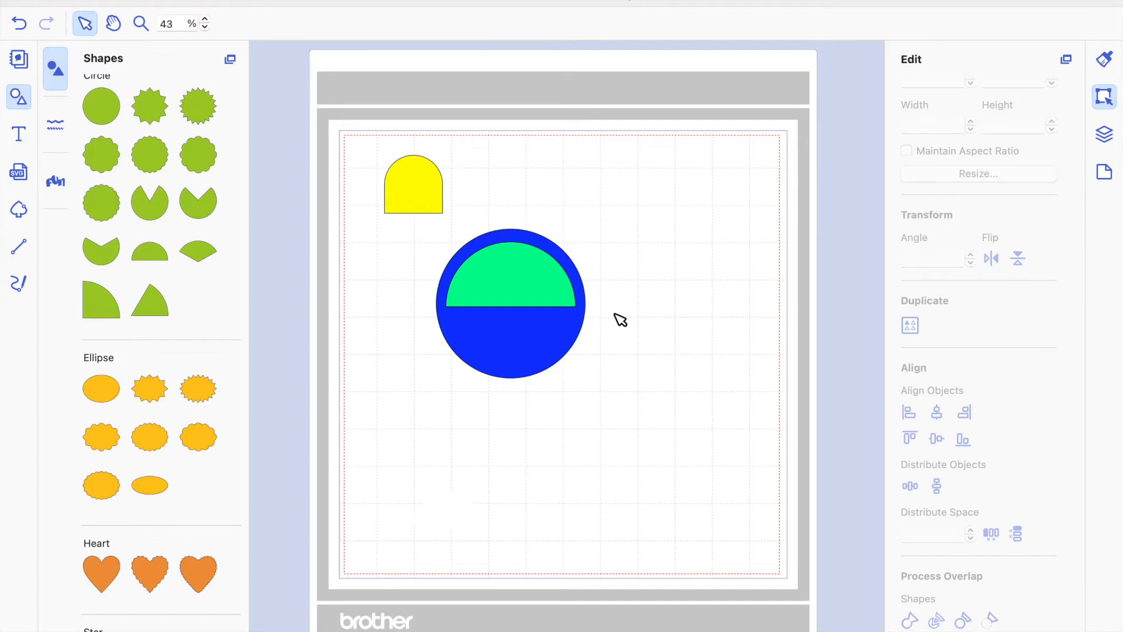
Step: Shrink the green half circle to about 3.34 by 1.67 inches and center it horizontally on the blue circle
click(534, 287)
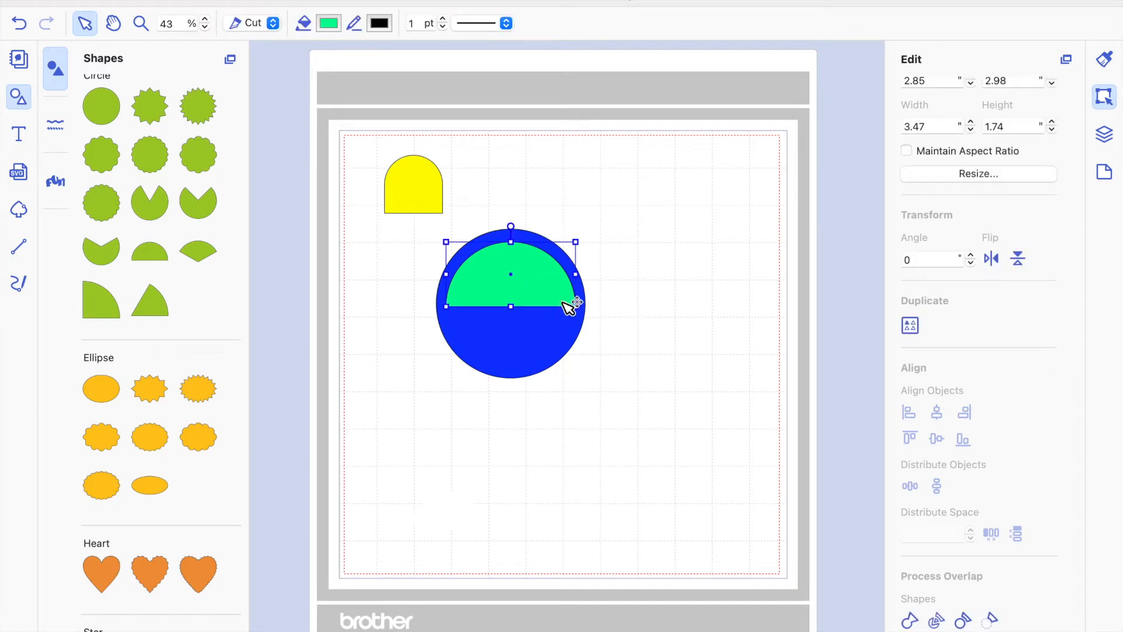
drag(569, 305, 570, 304)
drag(618, 262, 532, 275)
click(937, 415)
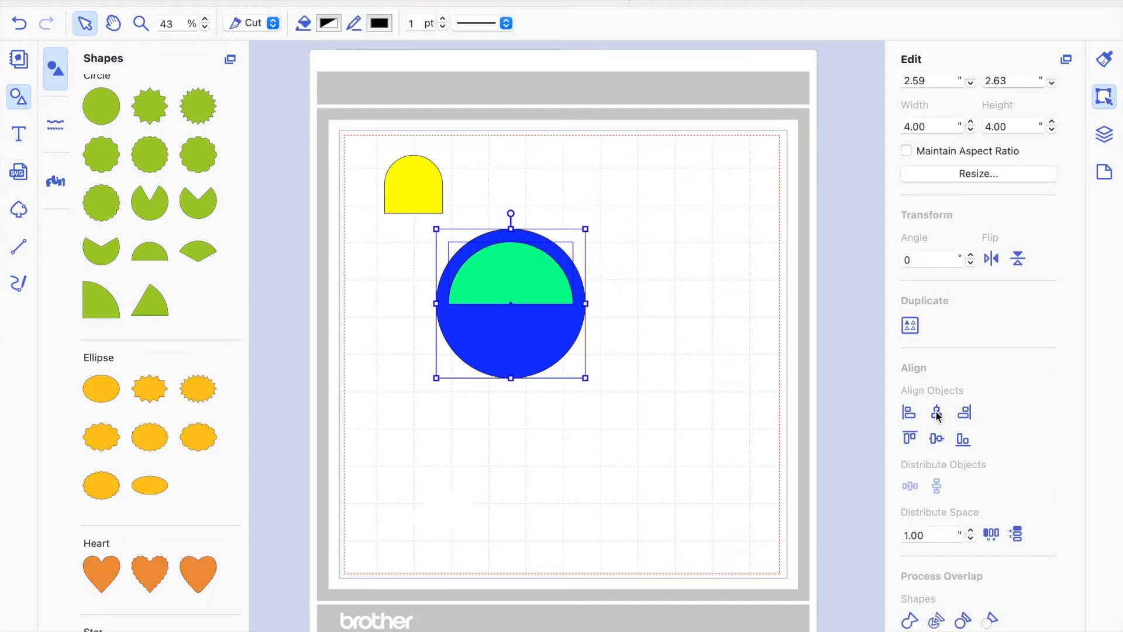
click(786, 329)
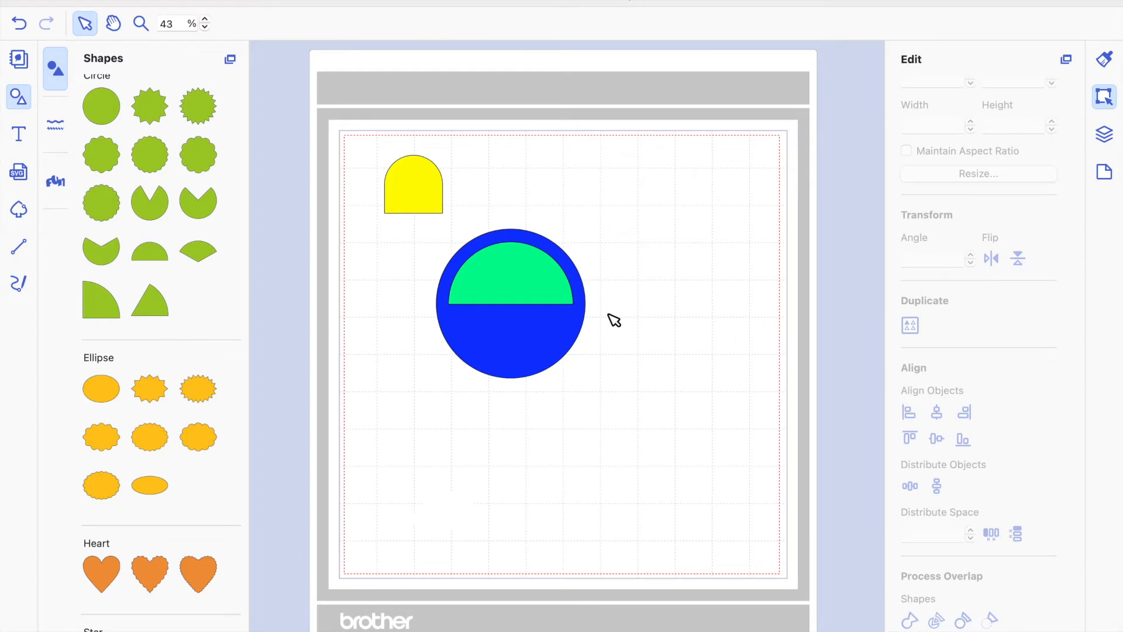
Step: Subtract the green half circle from the blue circle with Process Overlap and delete the leftover half circle
drag(636, 313, 459, 267)
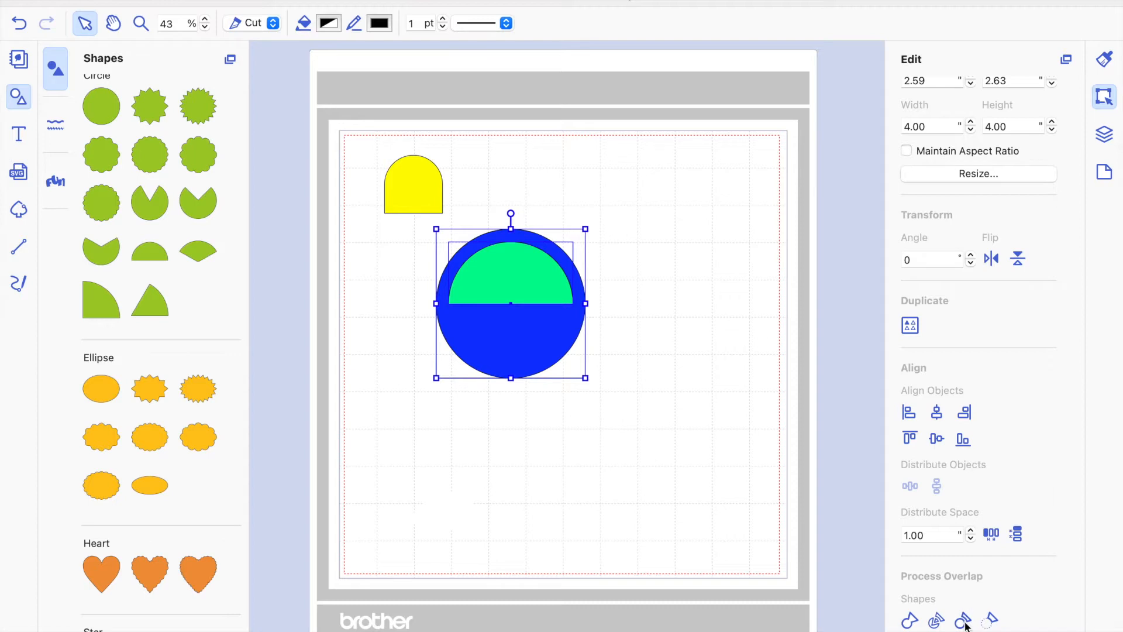
click(679, 329)
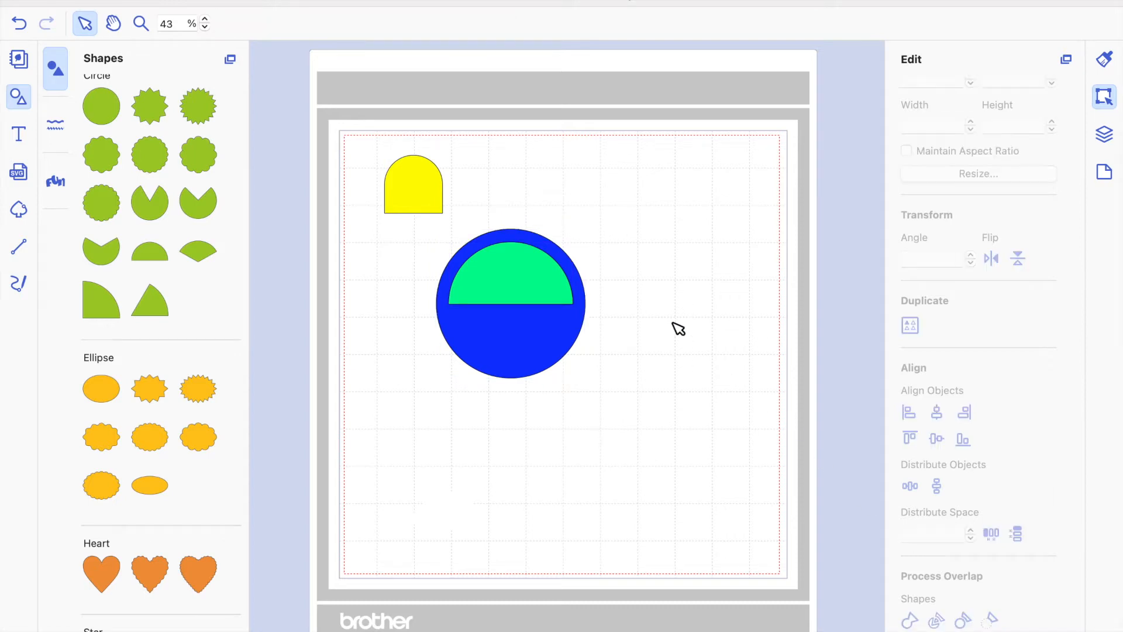
drag(529, 282, 695, 245)
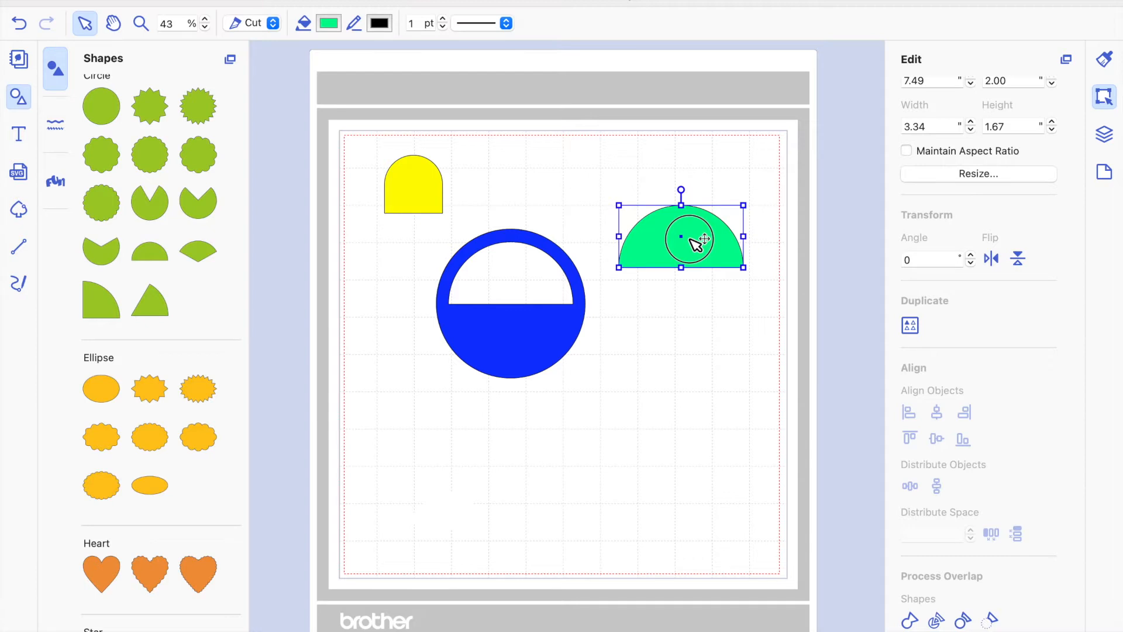
drag(696, 245, 696, 245)
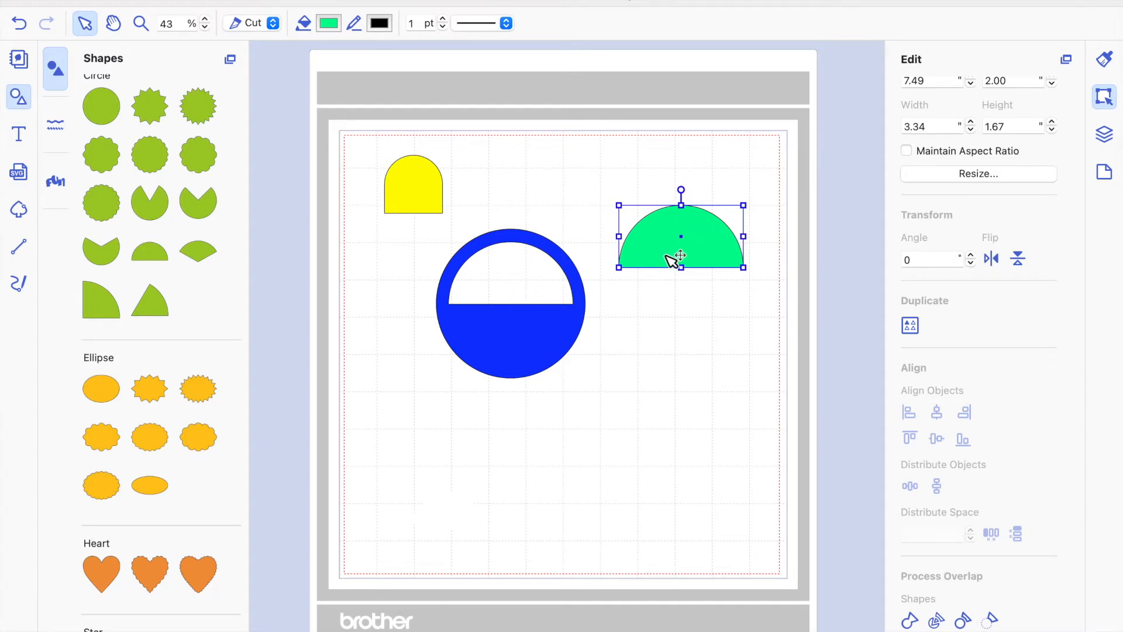
key(Delete)
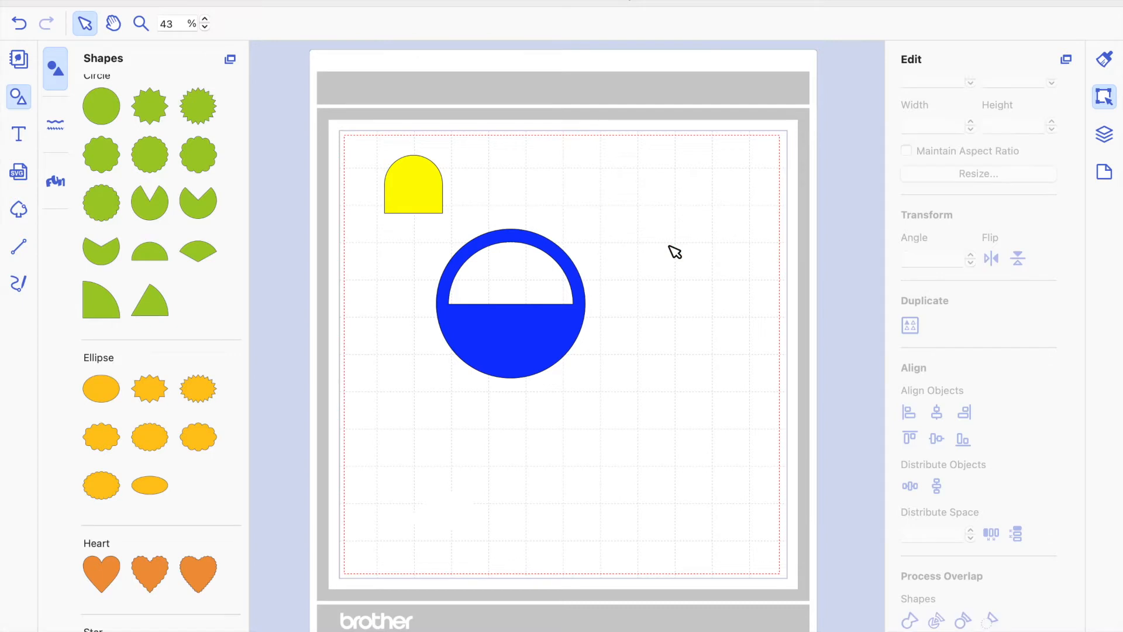
Step: Duplicate the cut-out blue circle twice, placing one copy near the mat's upper right and the other near its lower right
click(507, 344)
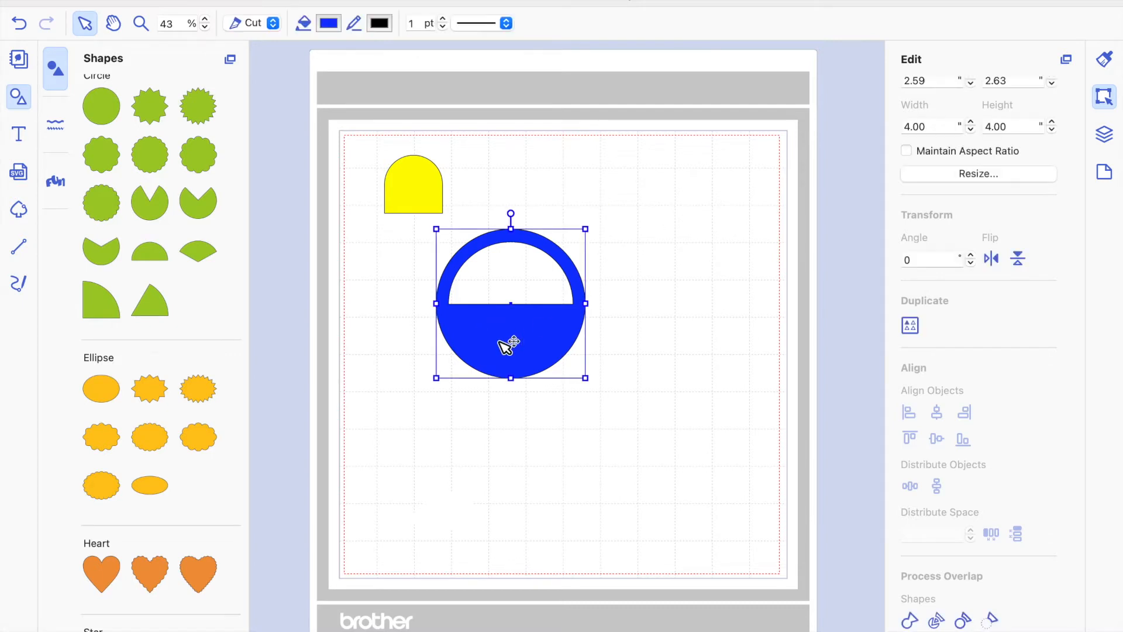
key(super+d)
drag(534, 339, 694, 255)
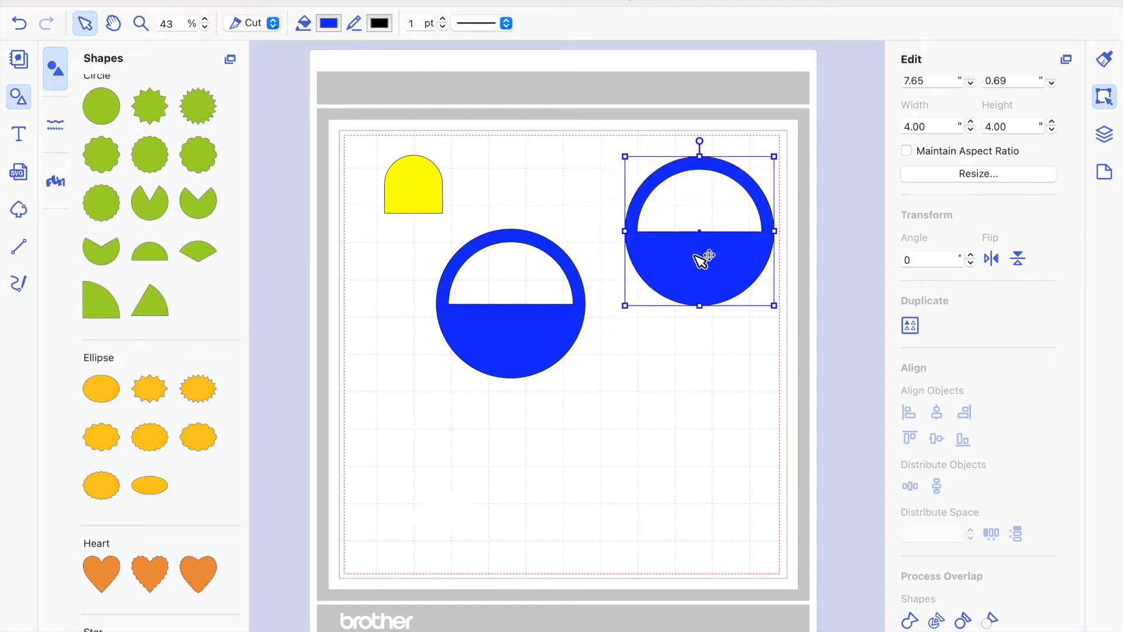
key(super+d)
drag(542, 358, 711, 513)
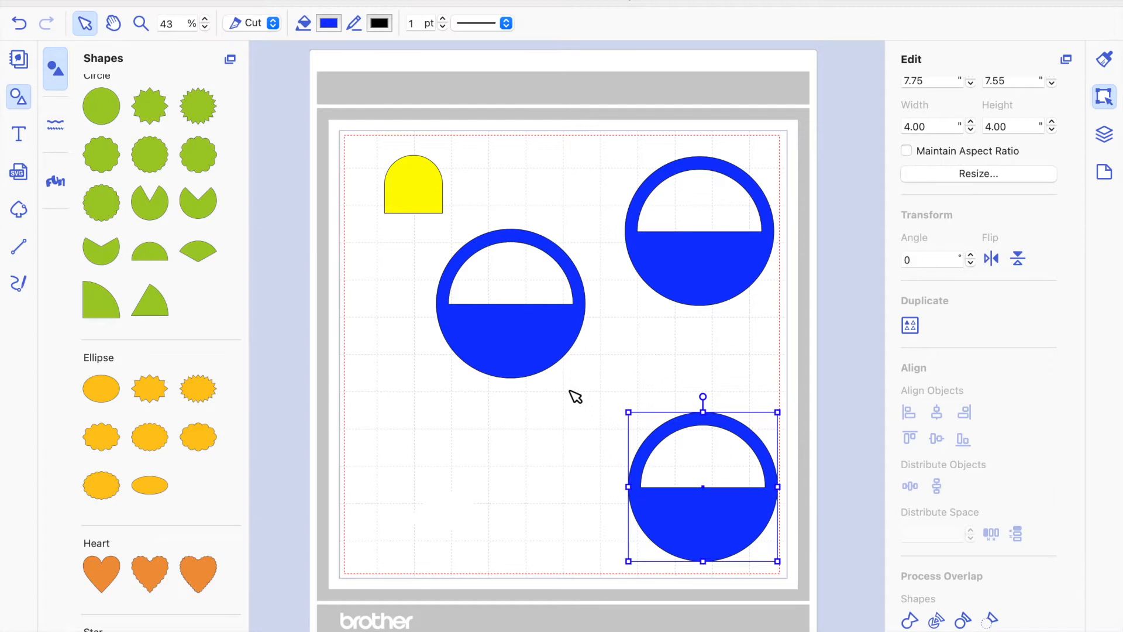
Step: Duplicate the middle cut-out blue circle, place the copy near the mat's lower left, and nudge the lower-right copy into line
click(514, 328)
click(232, 1)
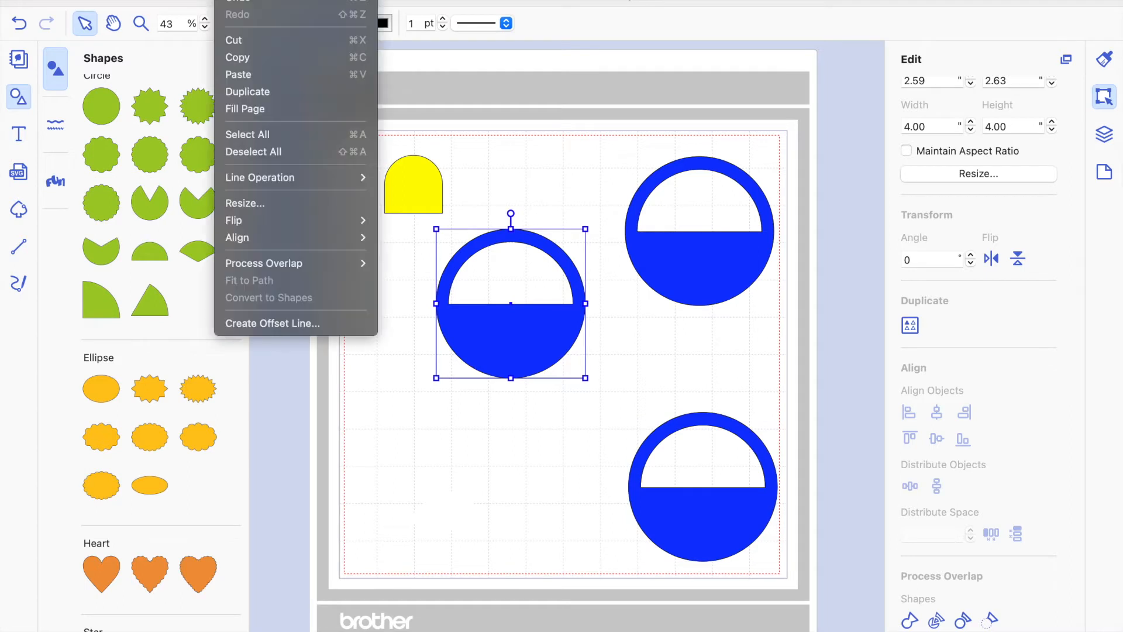
click(244, 94)
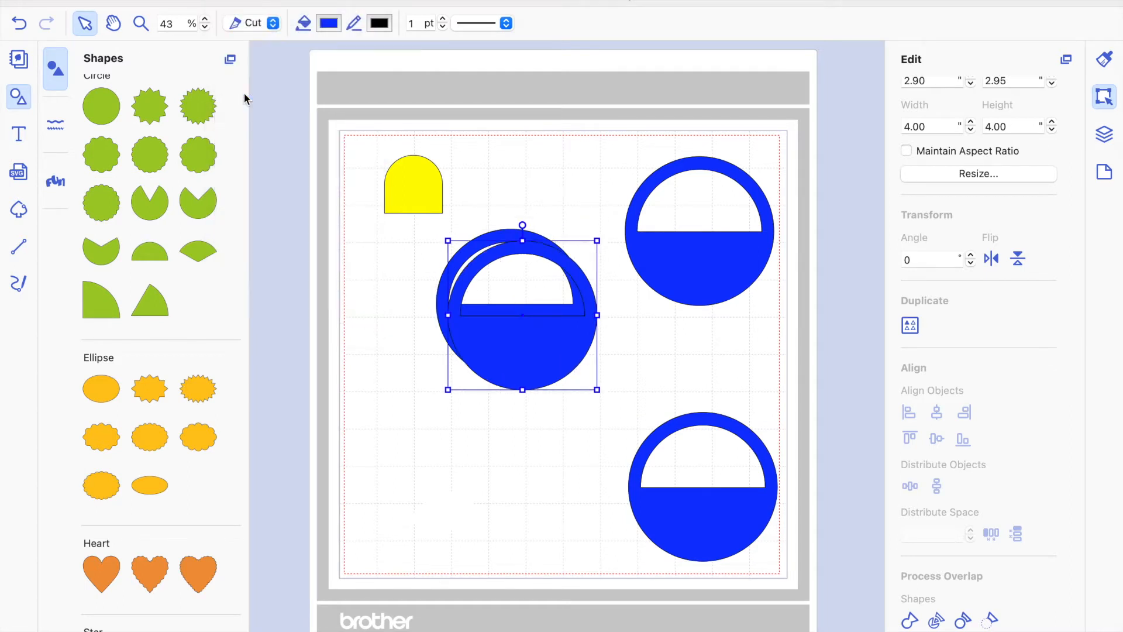
drag(531, 343, 442, 518)
mouse_move(722, 494)
mouse_down()
mouse_move(725, 512)
mouse_move(712, 498)
mouse_up()
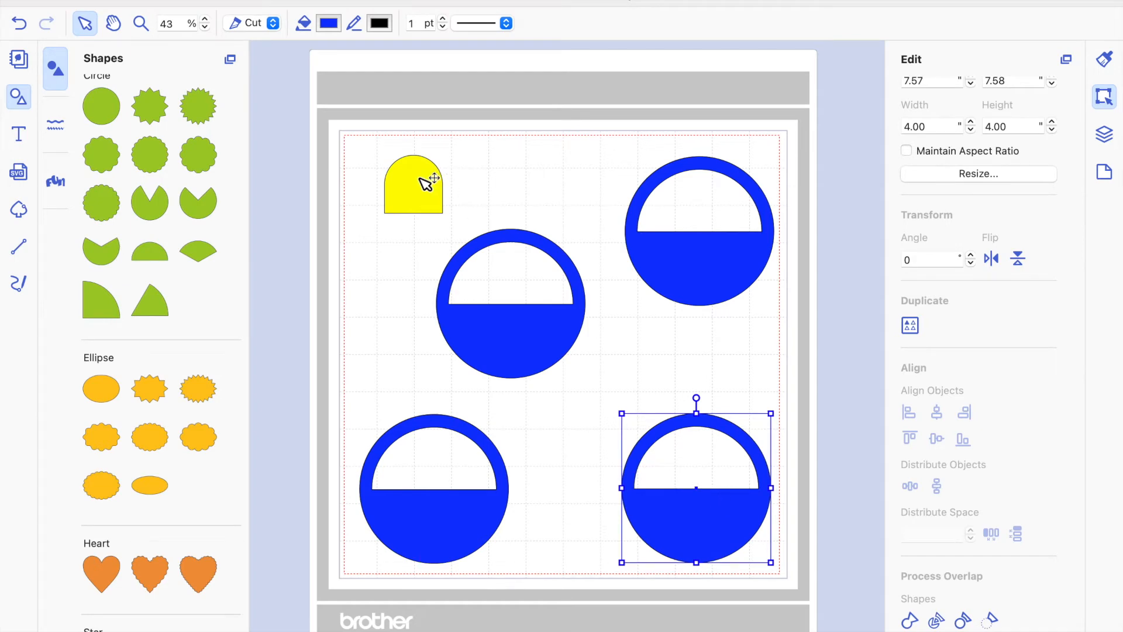
Step: Delete the three duplicate blue circles, keeping only the one in the middle of the mat
click(454, 512)
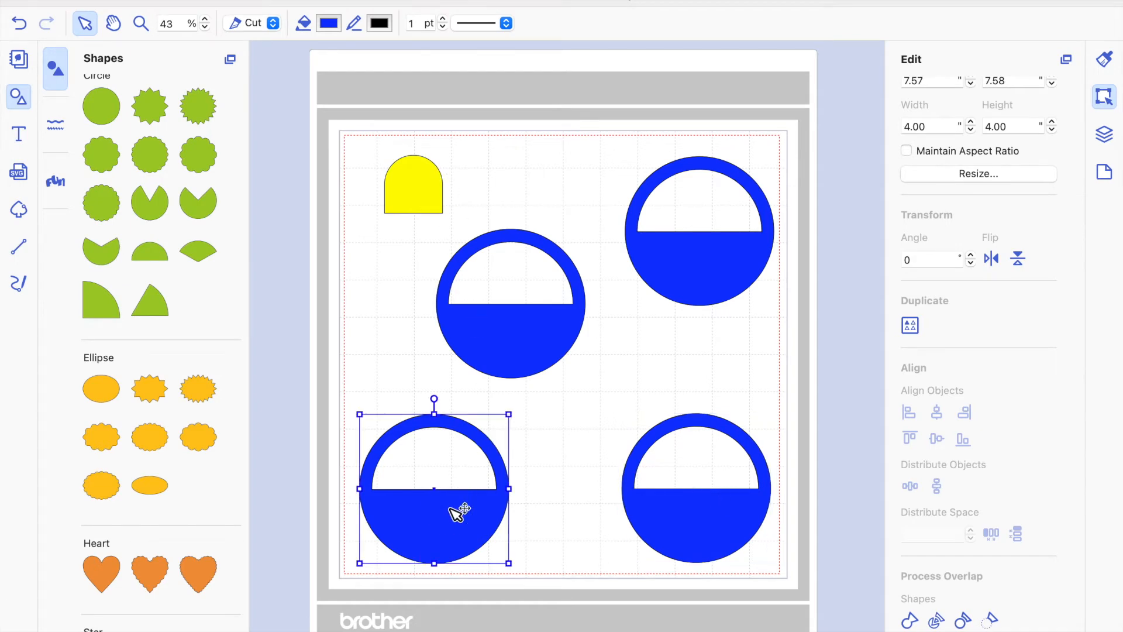
key(Delete)
click(738, 520)
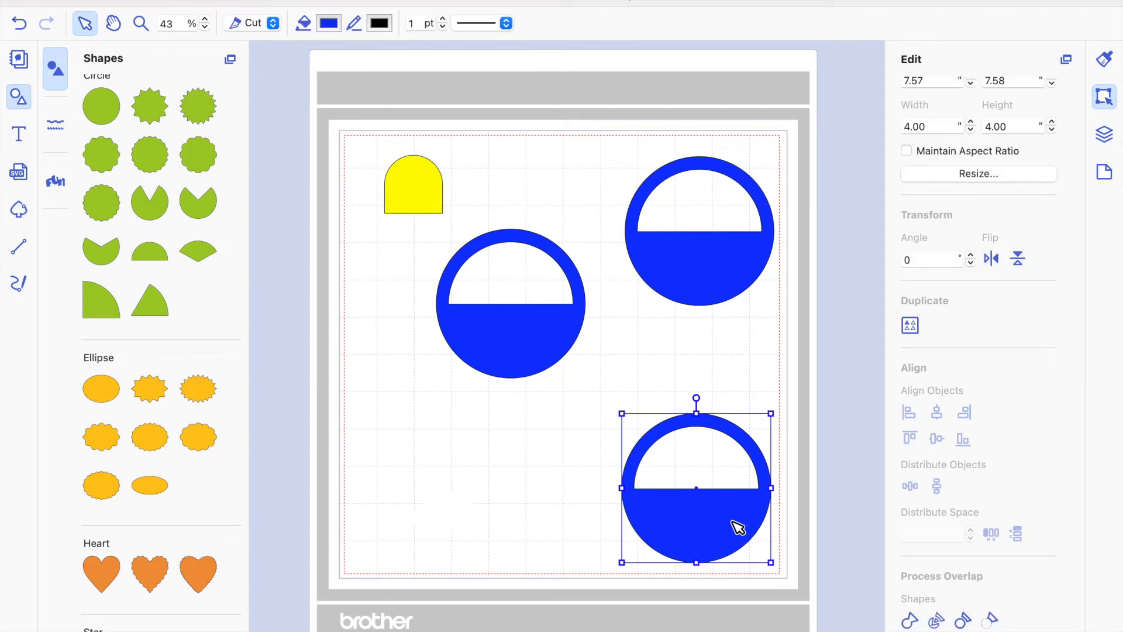
key(Delete)
click(754, 286)
key(Delete)
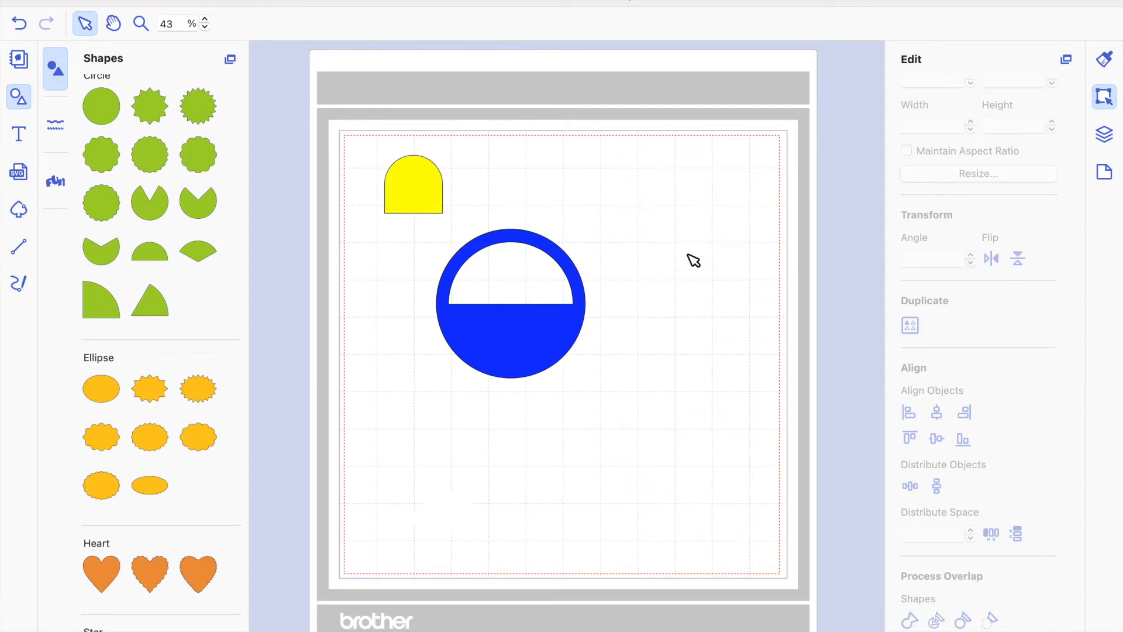
Step: Move the yellow arch closer above the blue circle and create an inward offset line with 0.14-inch spacing and round corners
click(416, 175)
drag(415, 176, 460, 182)
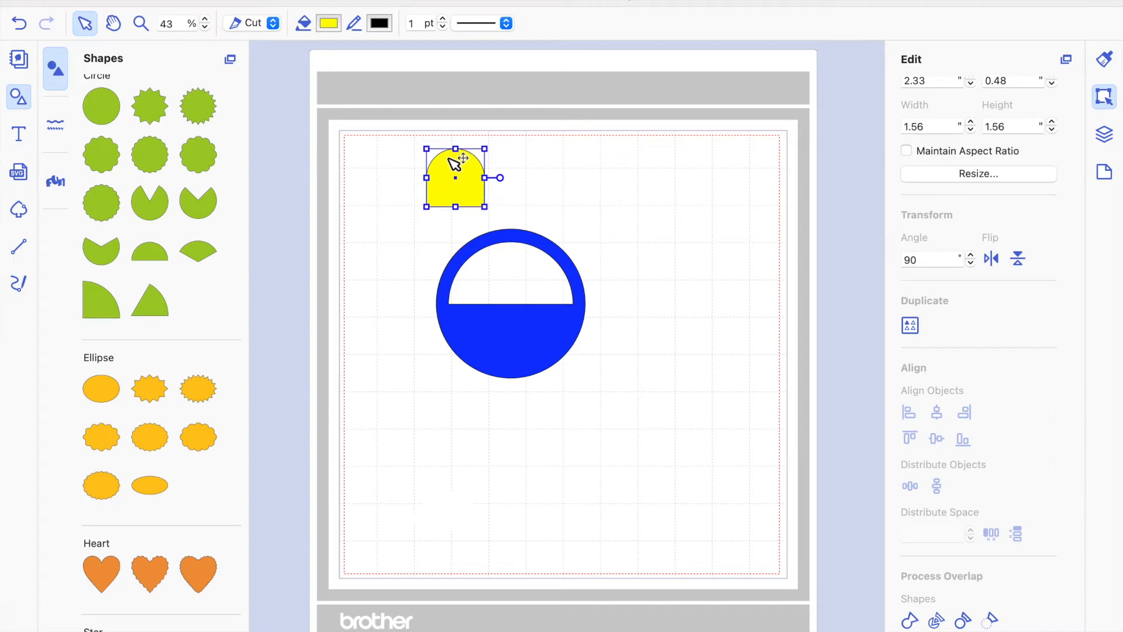
scroll(950, 531, down, 4)
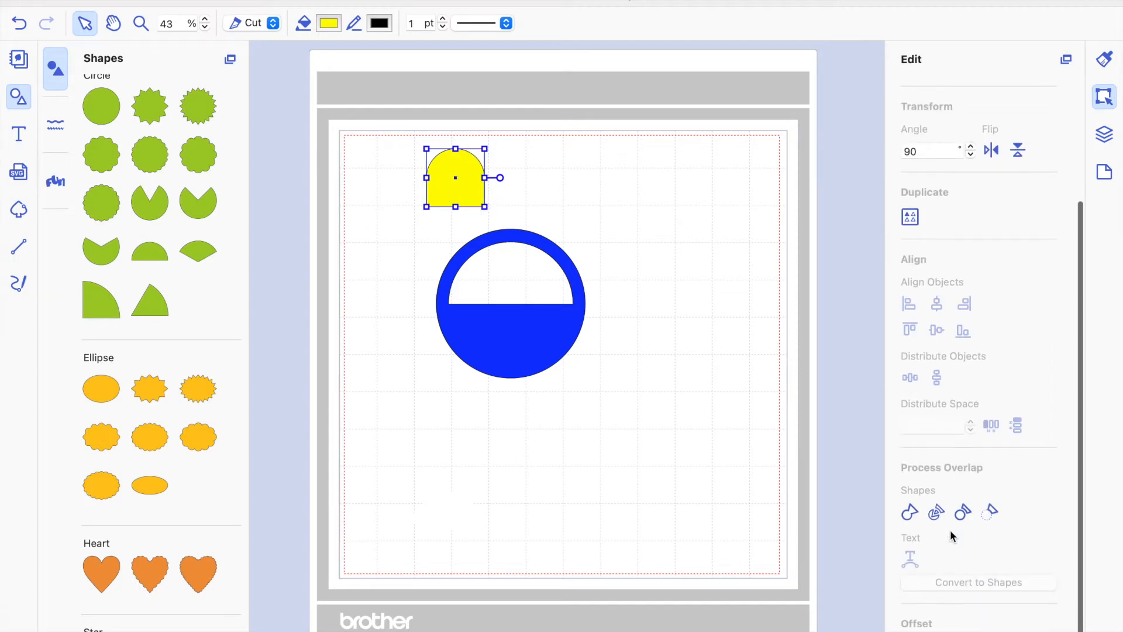
click(910, 631)
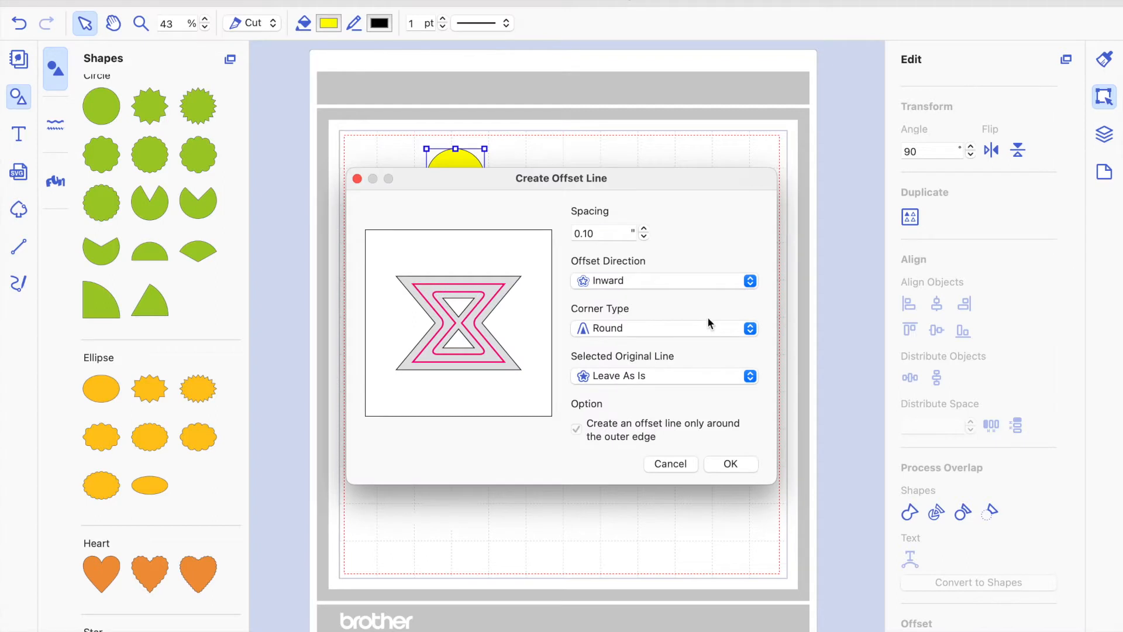
drag(631, 183, 641, 253)
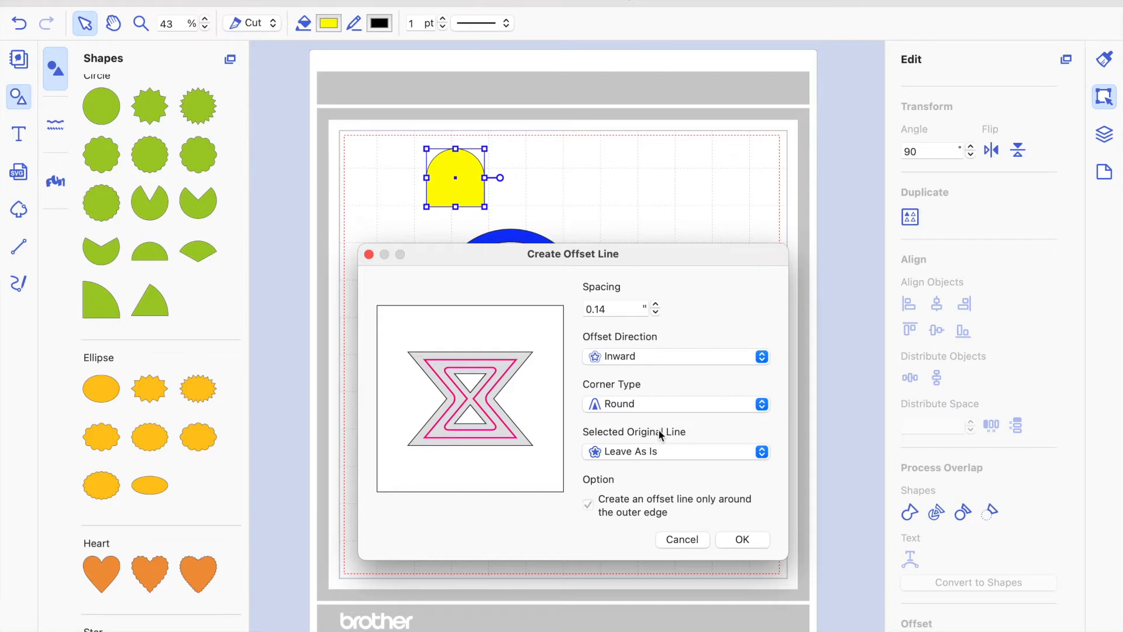
click(744, 539)
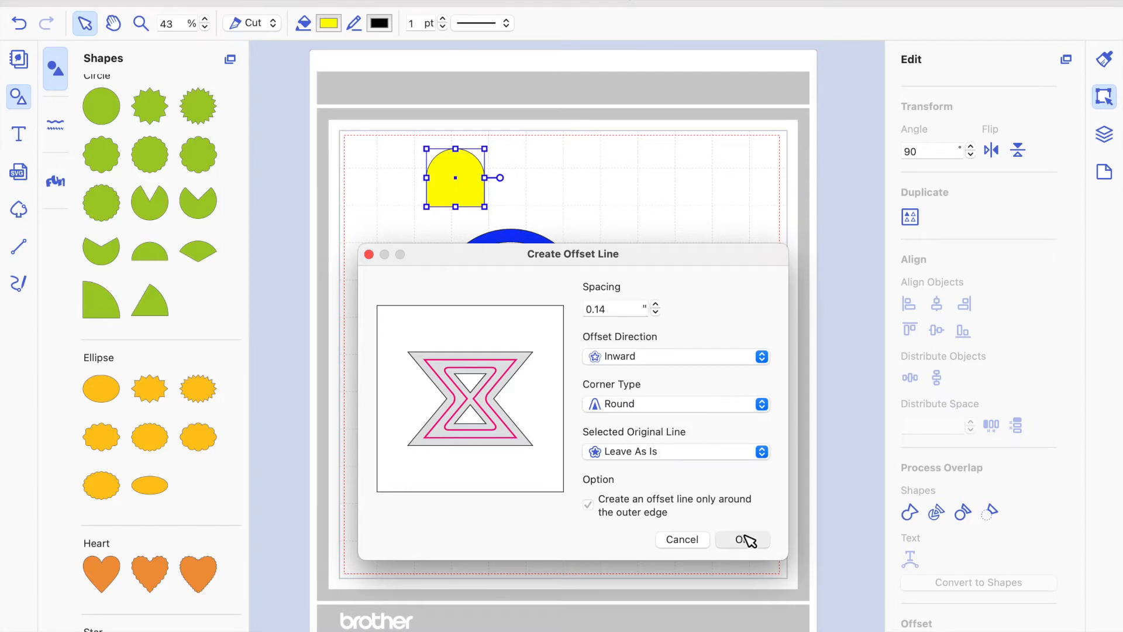
click(561, 169)
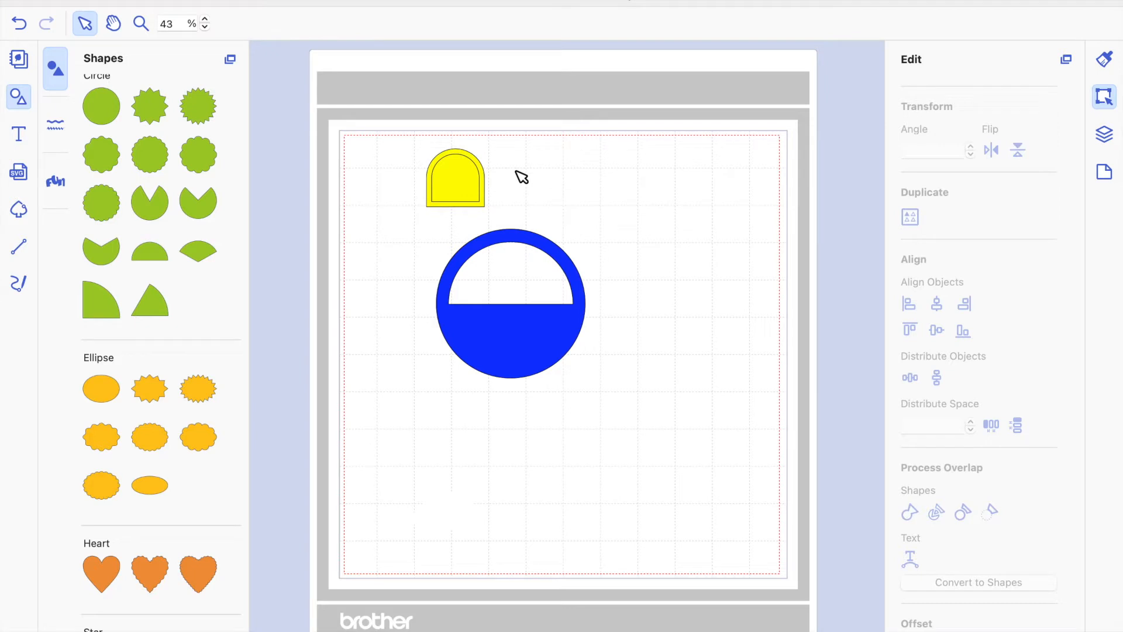
Step: Delete the arch's inner offset line and create a new inward offset line with a larger spacing
click(461, 184)
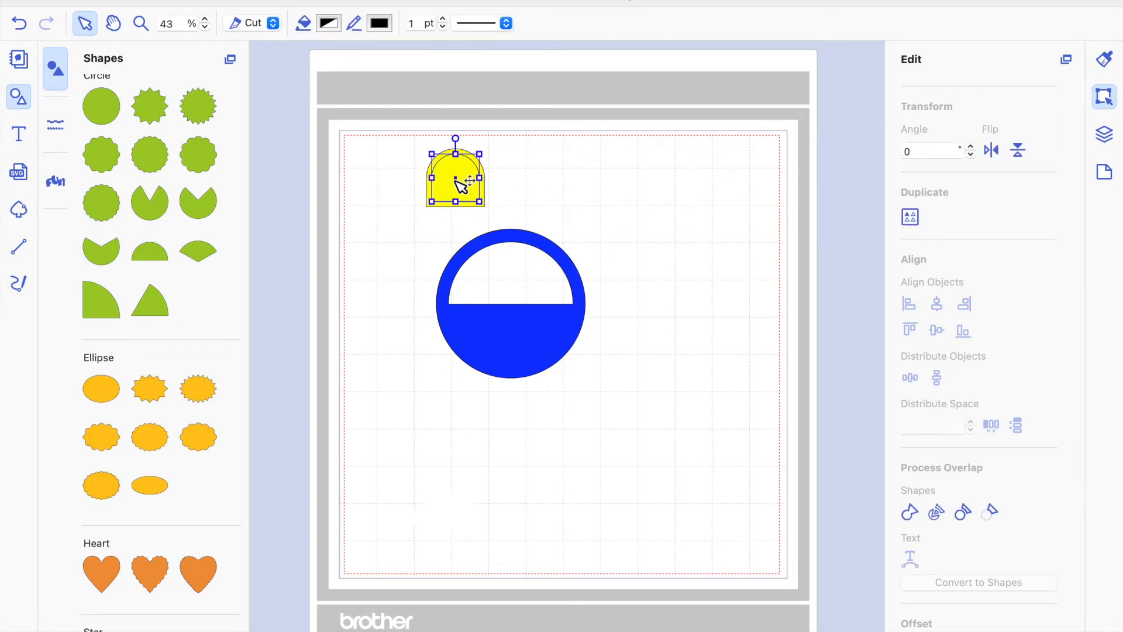
click(678, 241)
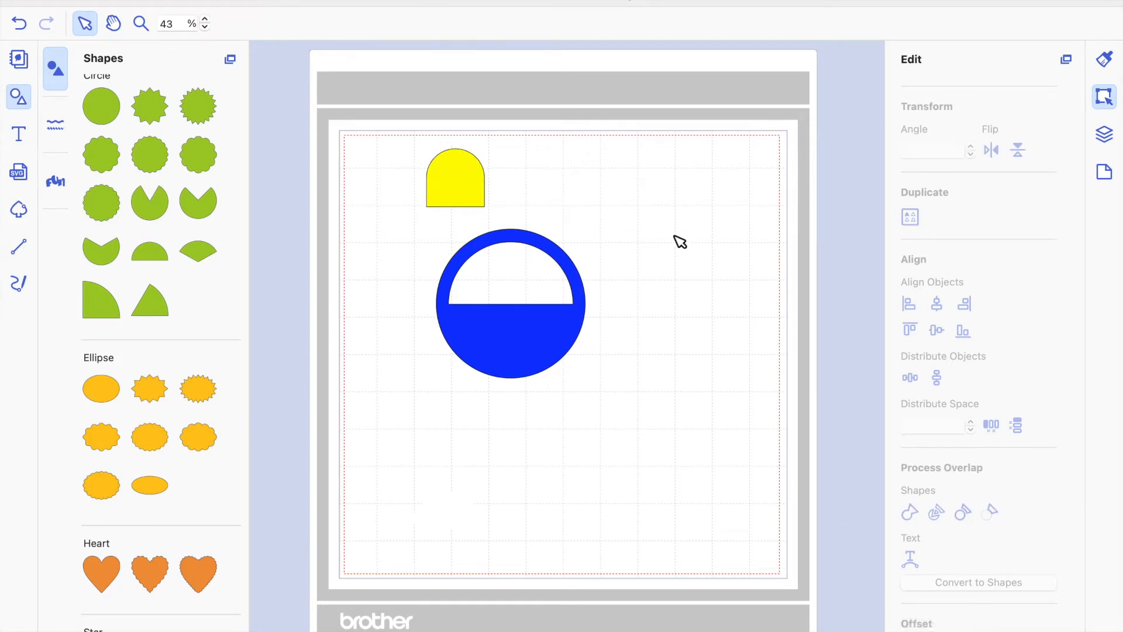
click(456, 179)
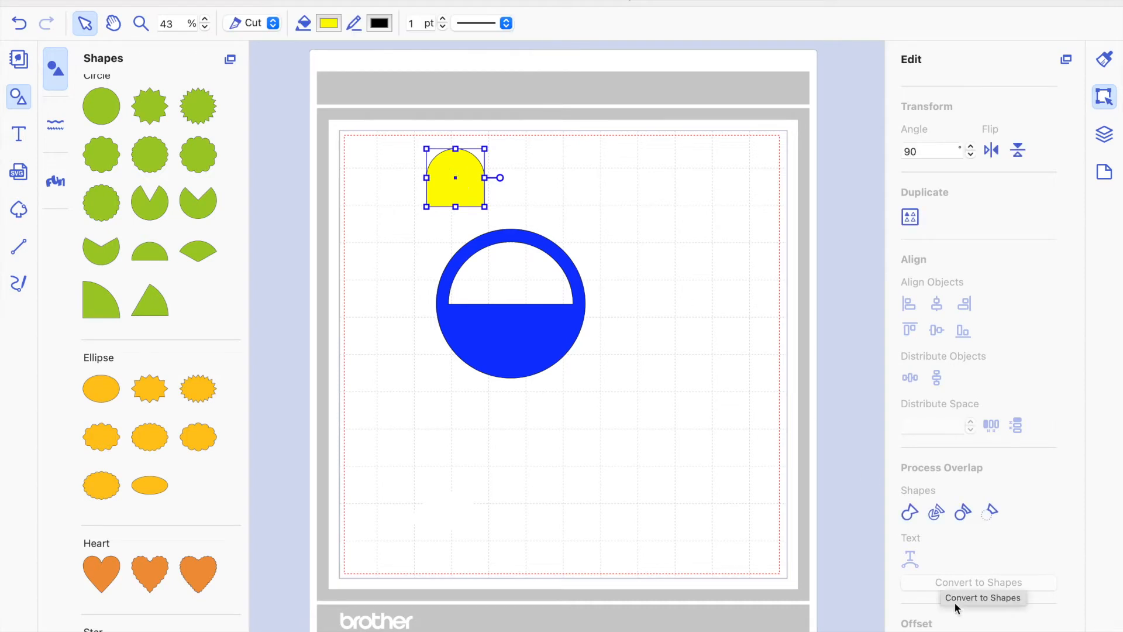
click(960, 629)
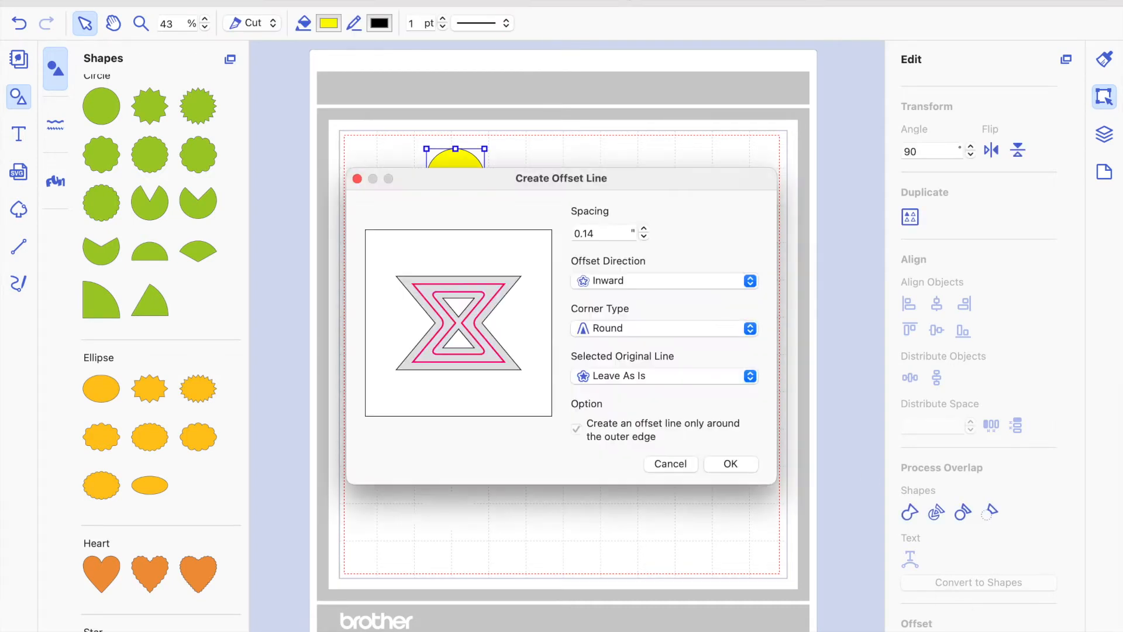
click(643, 230)
click(643, 230)
click(753, 465)
click(695, 278)
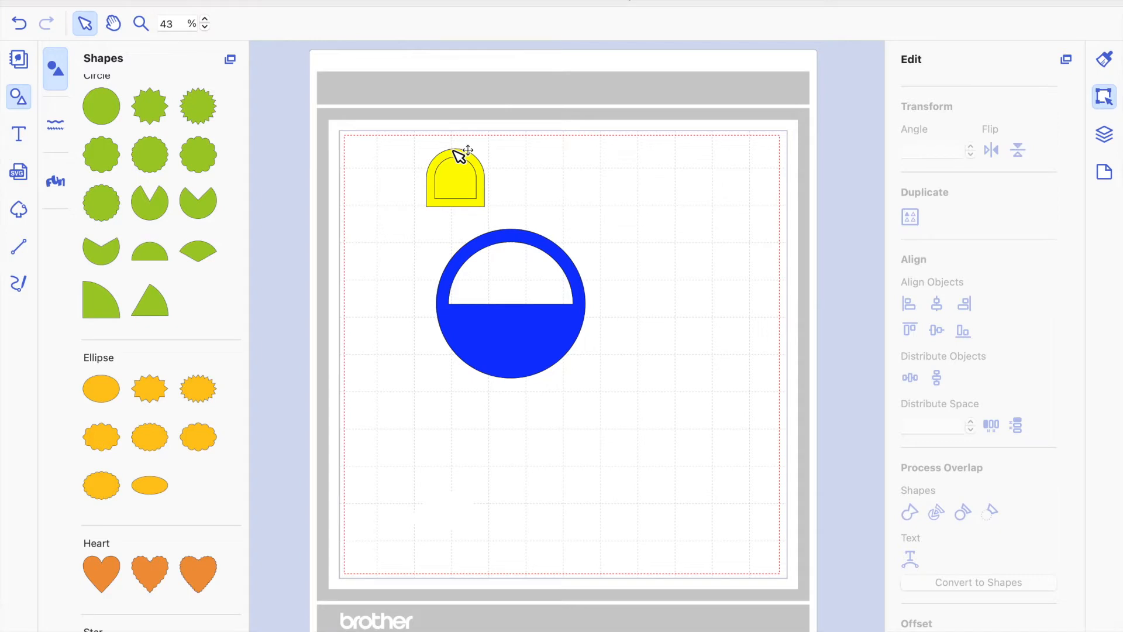
Step: Shrink the inner arch outline slightly and center it horizontally and vertically on the yellow arch
click(472, 190)
drag(477, 199, 424, 176)
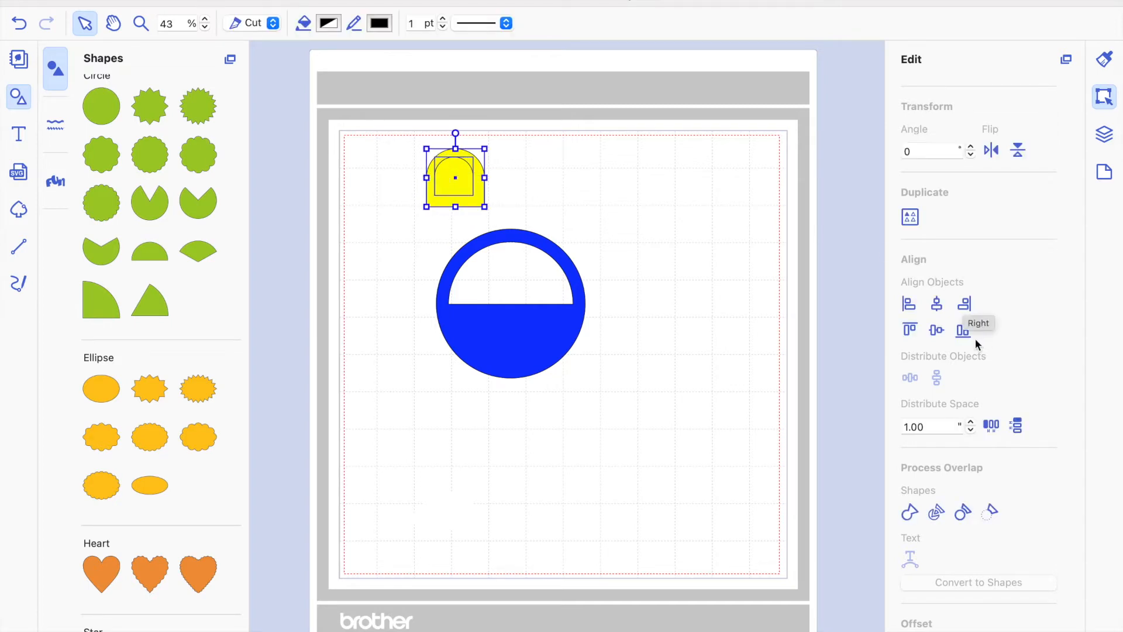
click(937, 304)
click(936, 331)
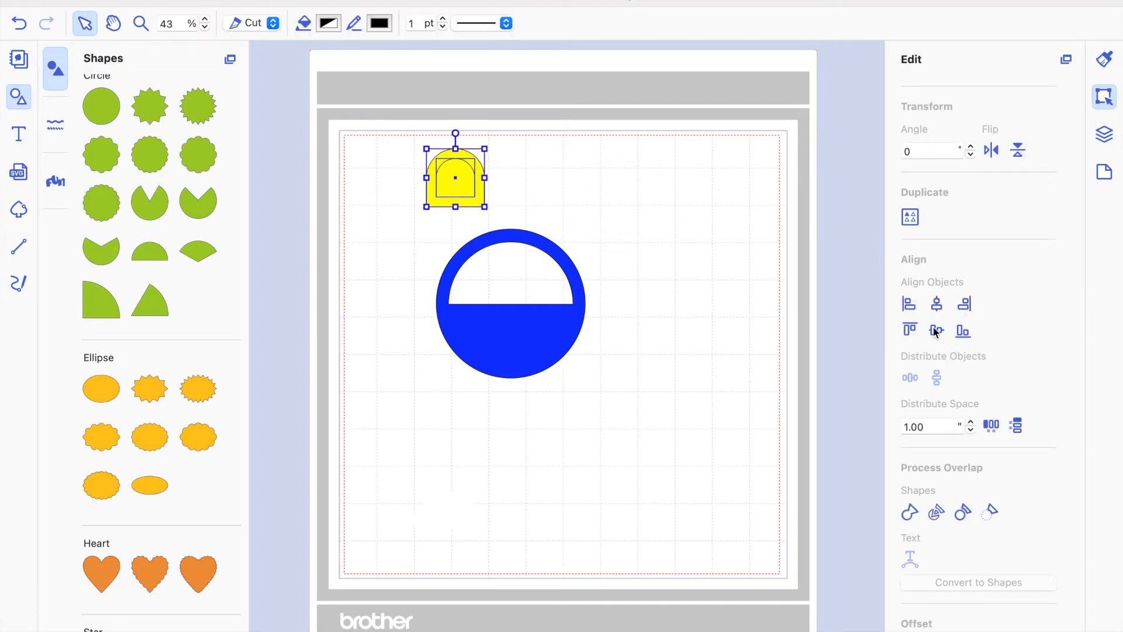
click(735, 234)
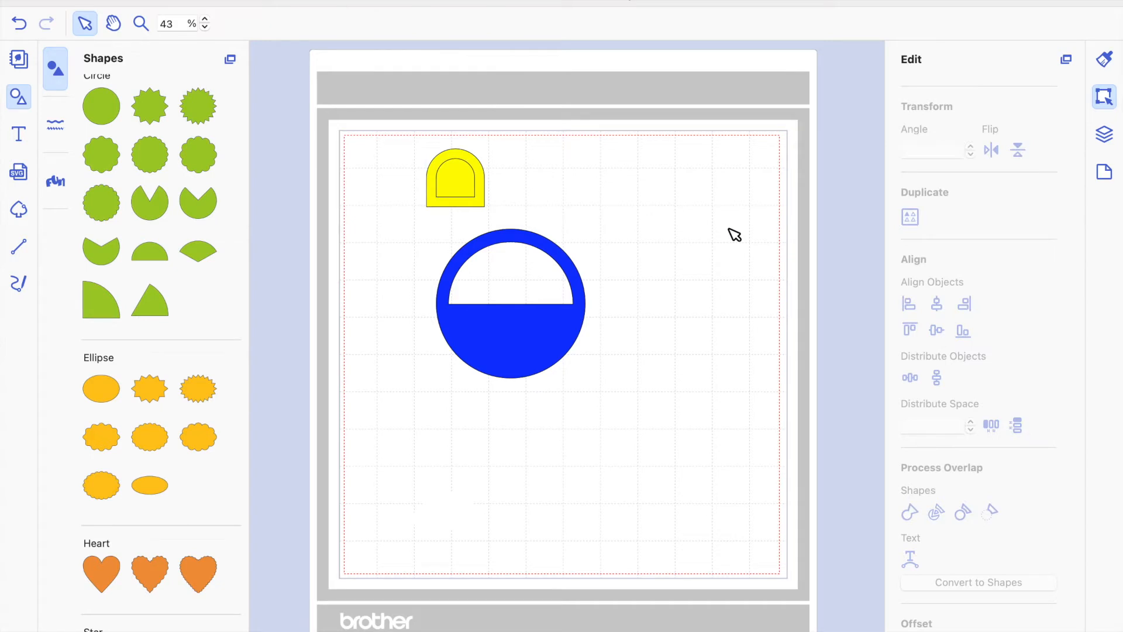
Step: Reduce the inner arch outline a little further and recenter it in both directions on the yellow arch
click(473, 197)
drag(474, 198, 472, 194)
click(514, 188)
click(448, 186)
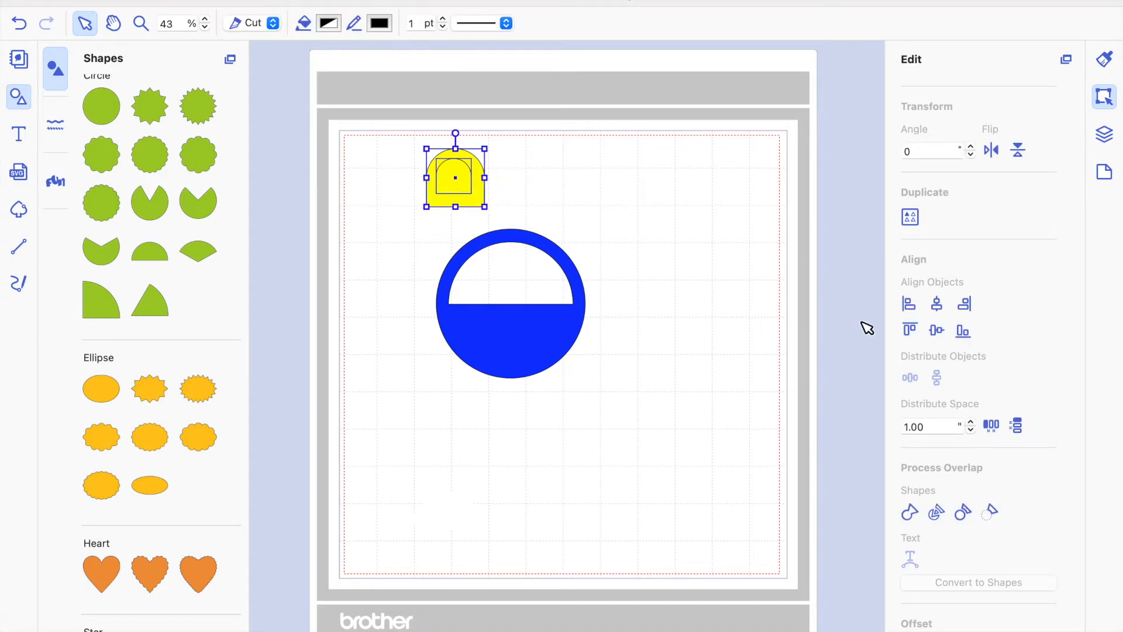
click(937, 303)
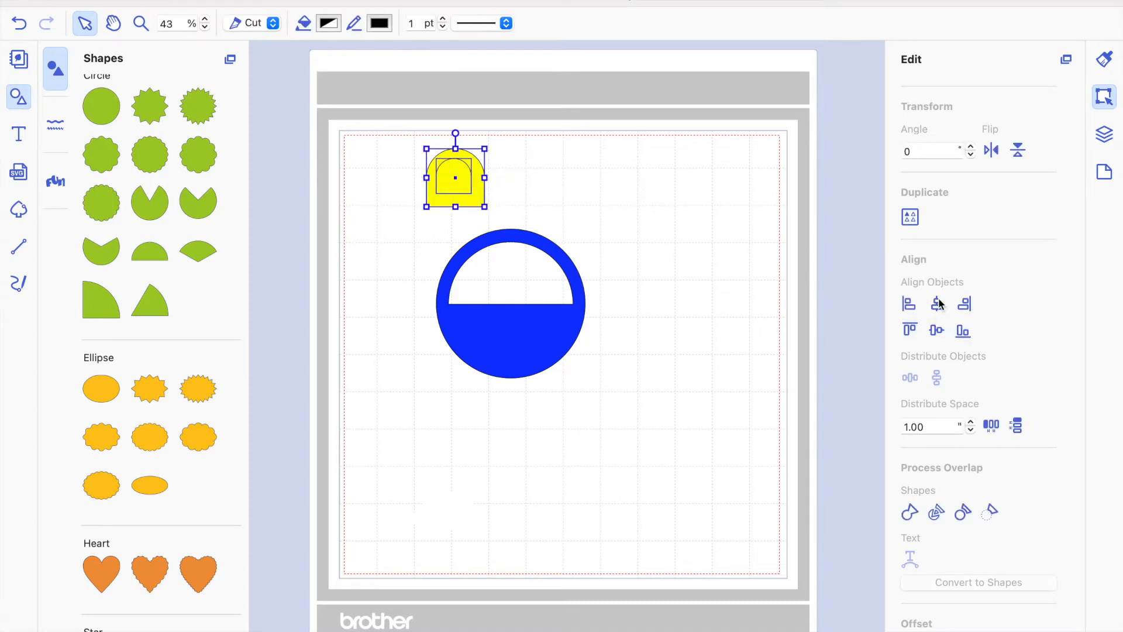
click(936, 331)
click(661, 252)
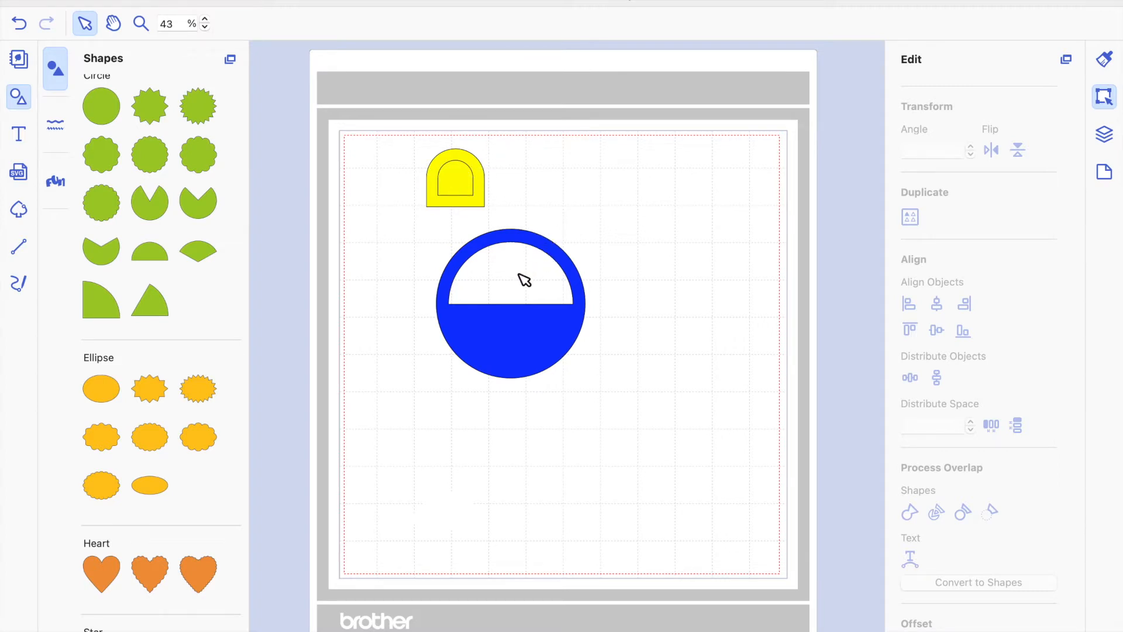
Step: Bring the inner arch outline to the front and subtract it from the yellow arch with Process Overlap
click(468, 189)
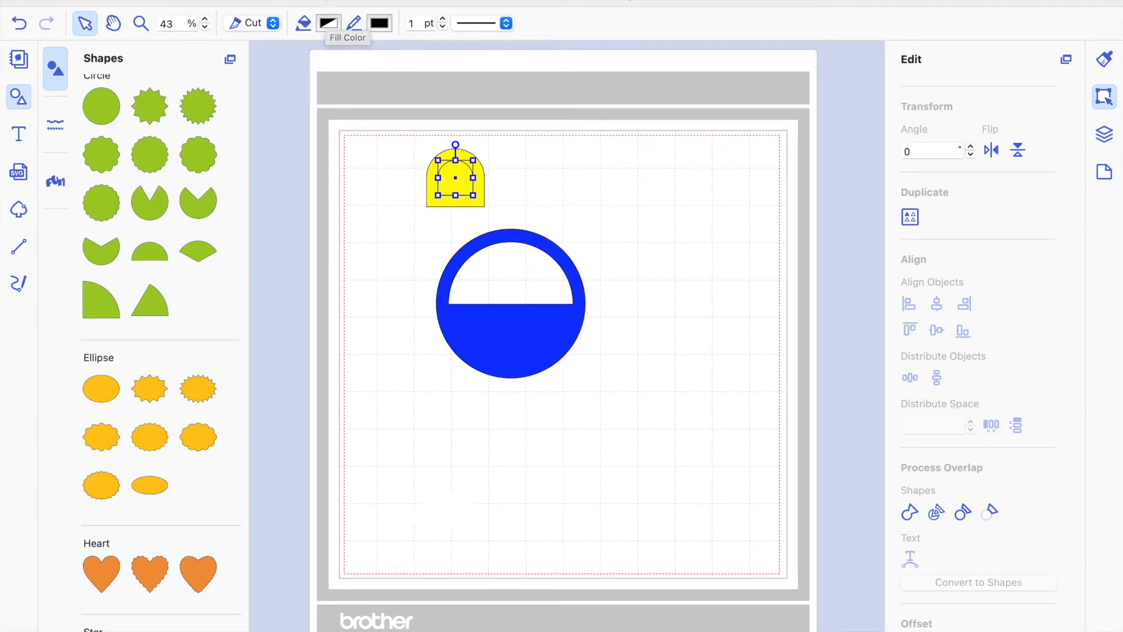
click(272, 1)
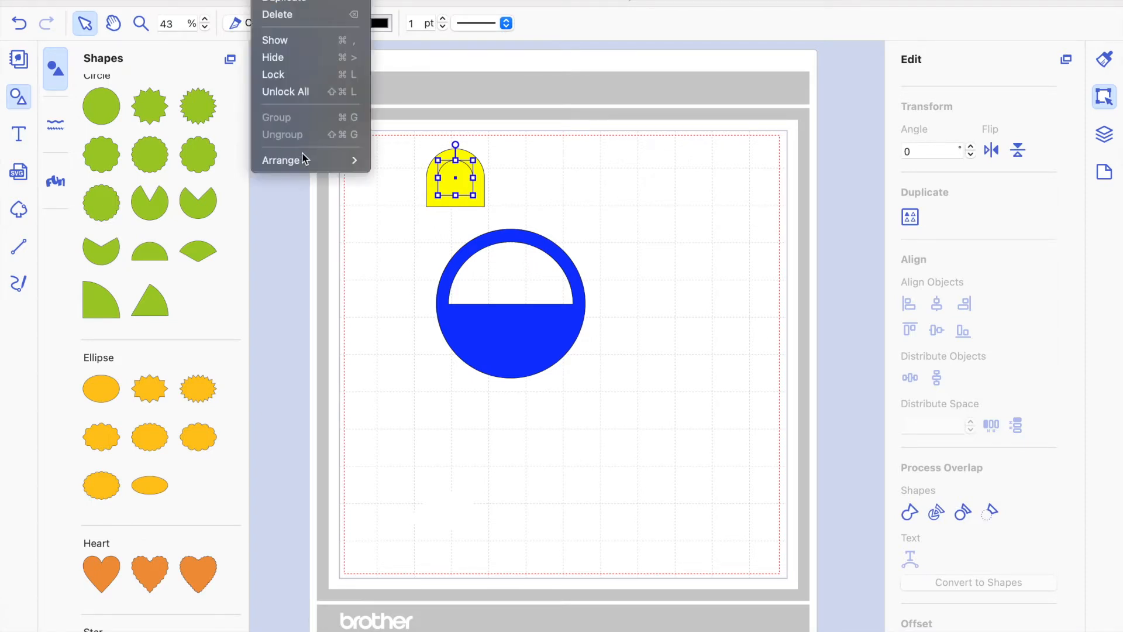
mouse_move(301, 163)
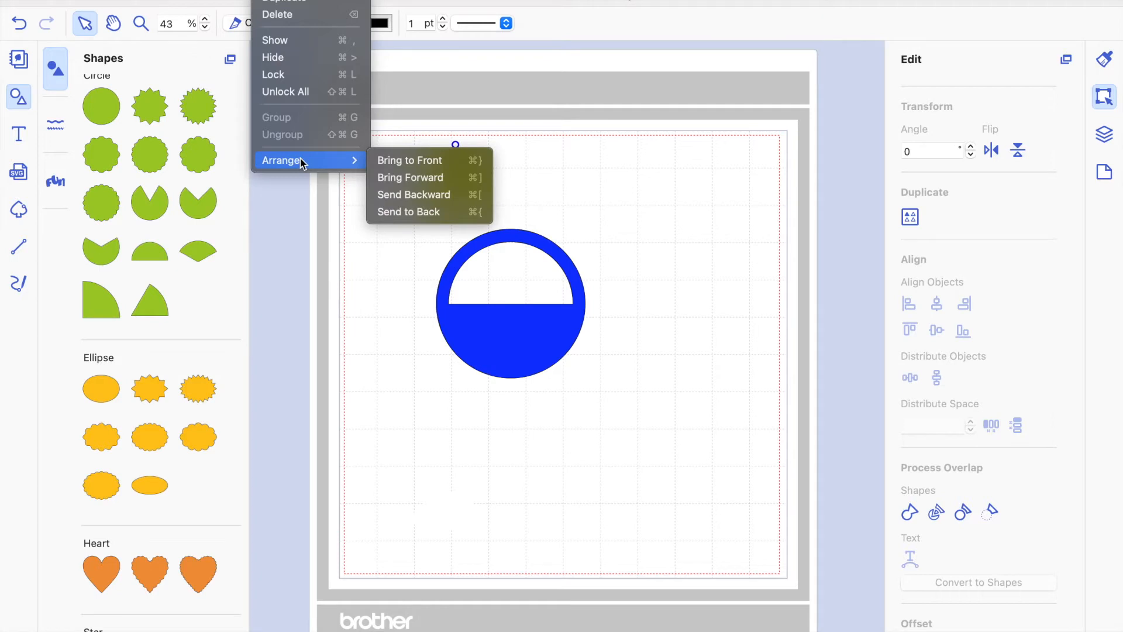
click(412, 160)
click(548, 174)
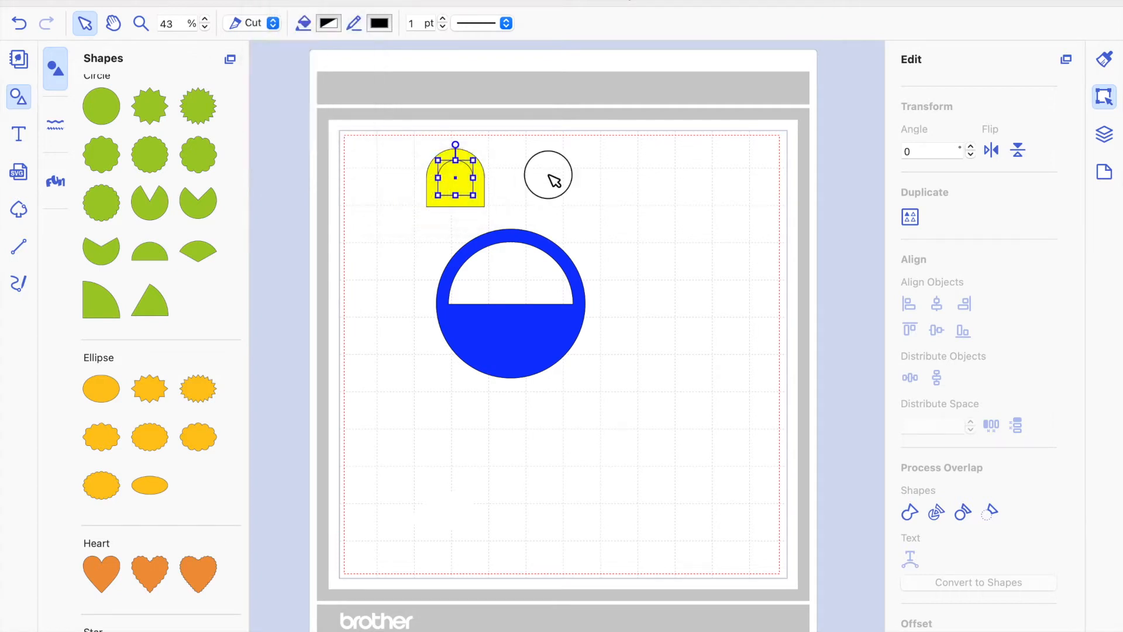
drag(520, 187, 410, 183)
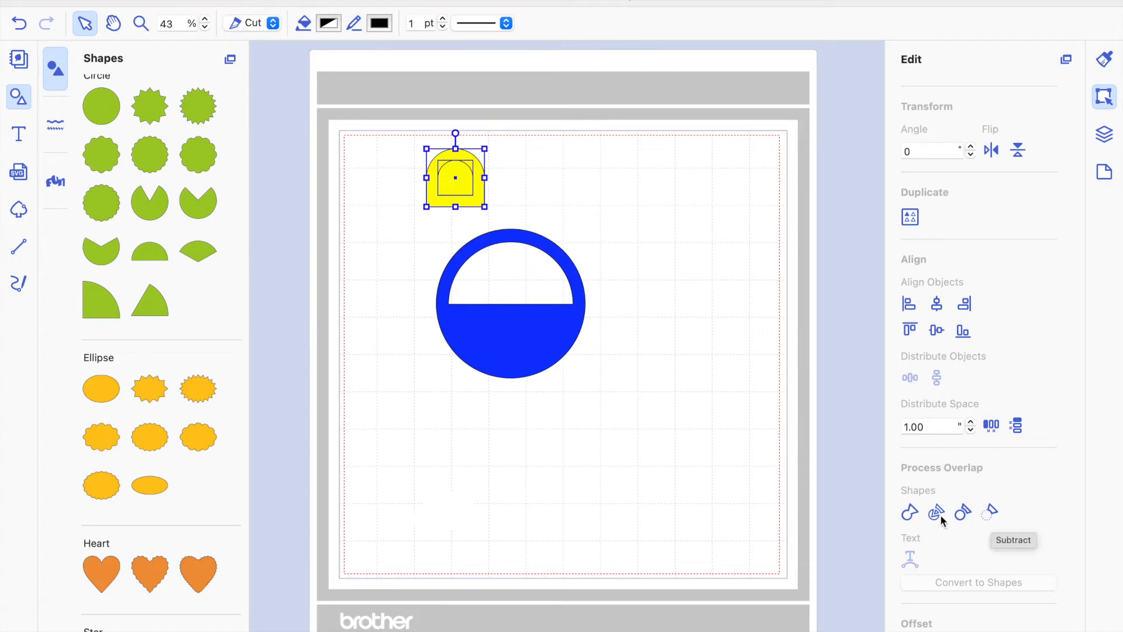
click(991, 514)
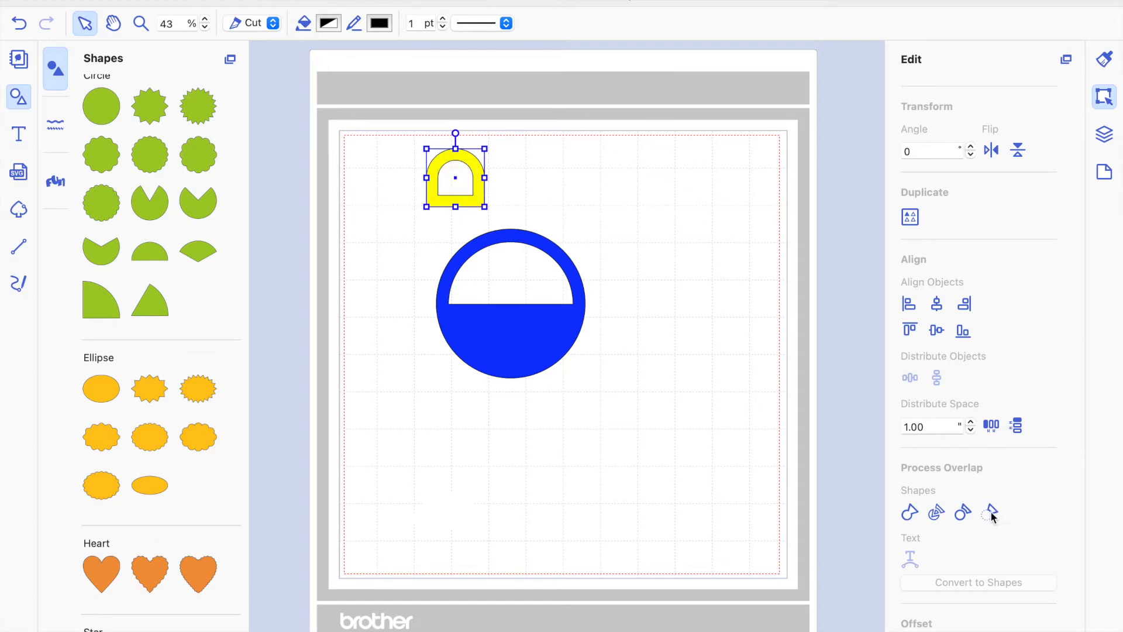
click(644, 293)
Step: Shrink the cut-out yellow arch to a small hanger loop and set it on top of the blue circle
drag(484, 191, 677, 237)
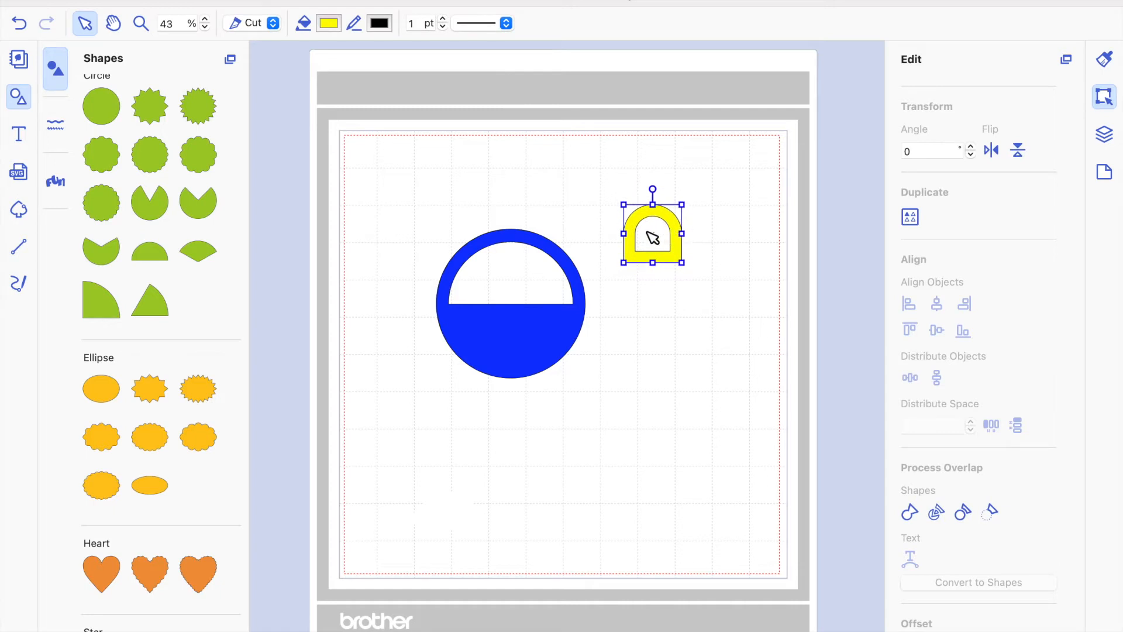
click(682, 263)
drag(682, 264, 525, 229)
click(574, 194)
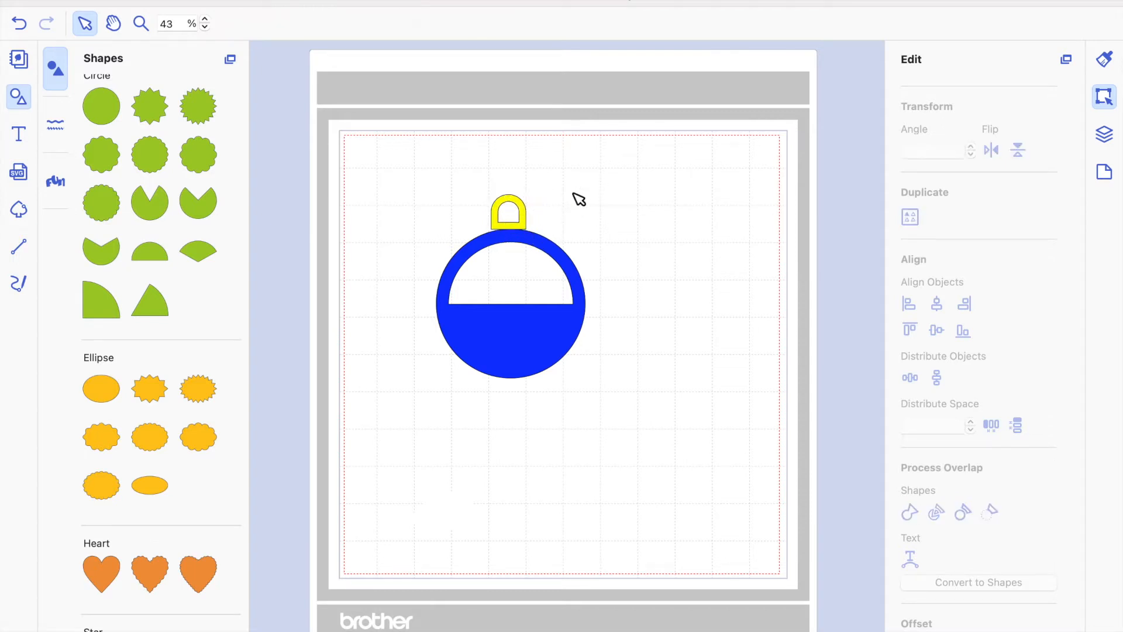
Step: Nudge the yellow hanger arch sideways to center it over the top of the blue circle
scroll(559, 220, up, 5)
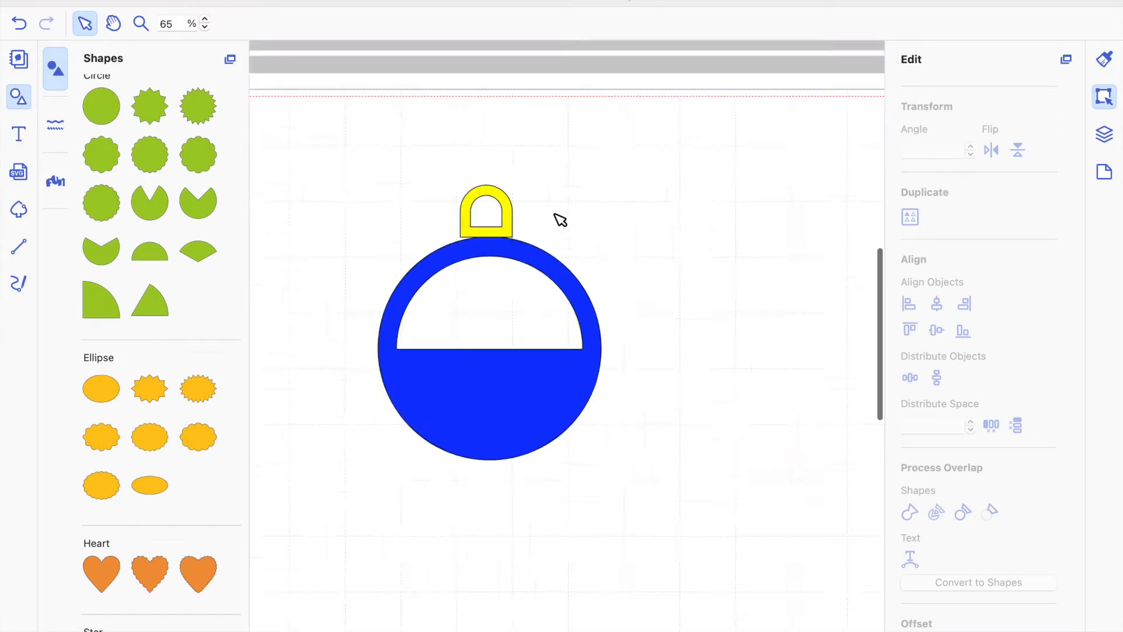
scroll(560, 220, left, 3)
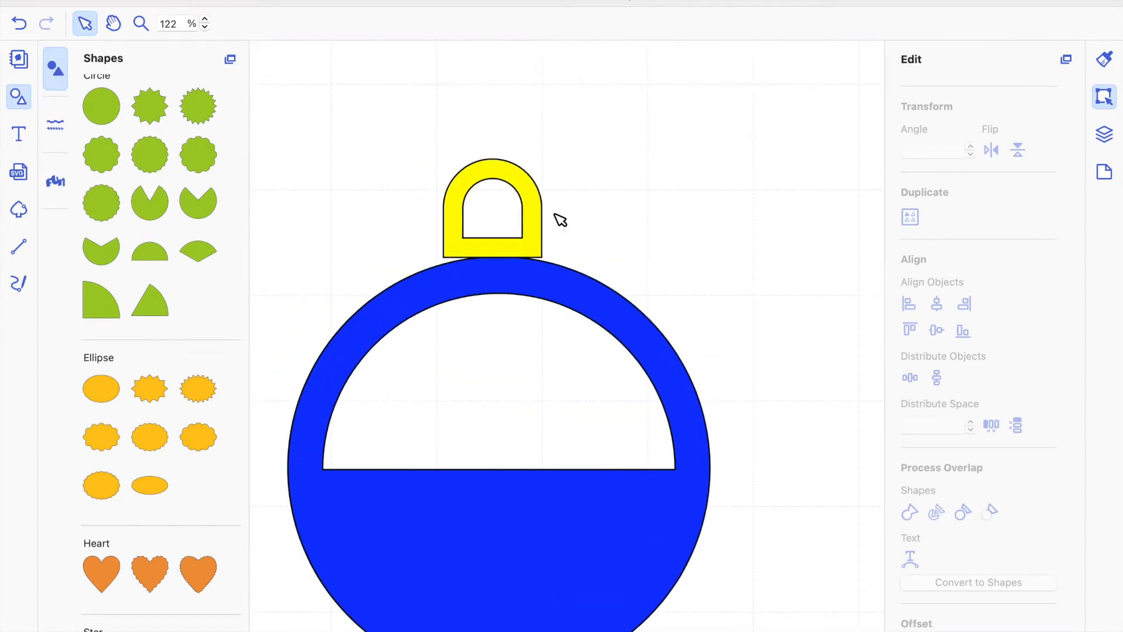
scroll(560, 220, down, 3)
scroll(560, 219, down, 1)
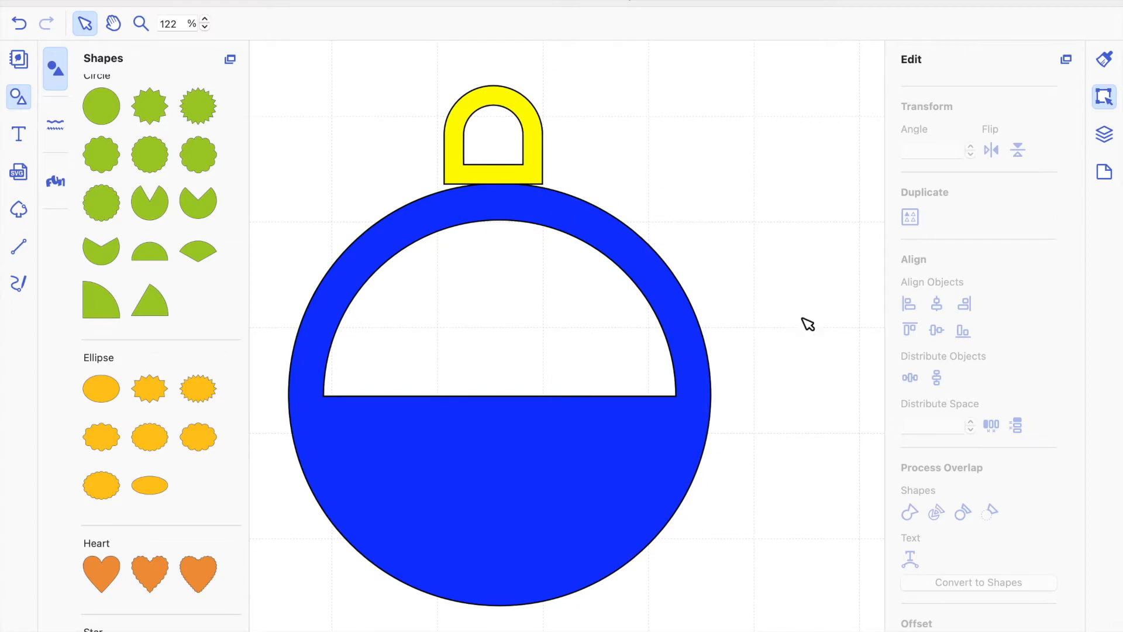
scroll(912, 598, down, 2)
drag(515, 98, 524, 97)
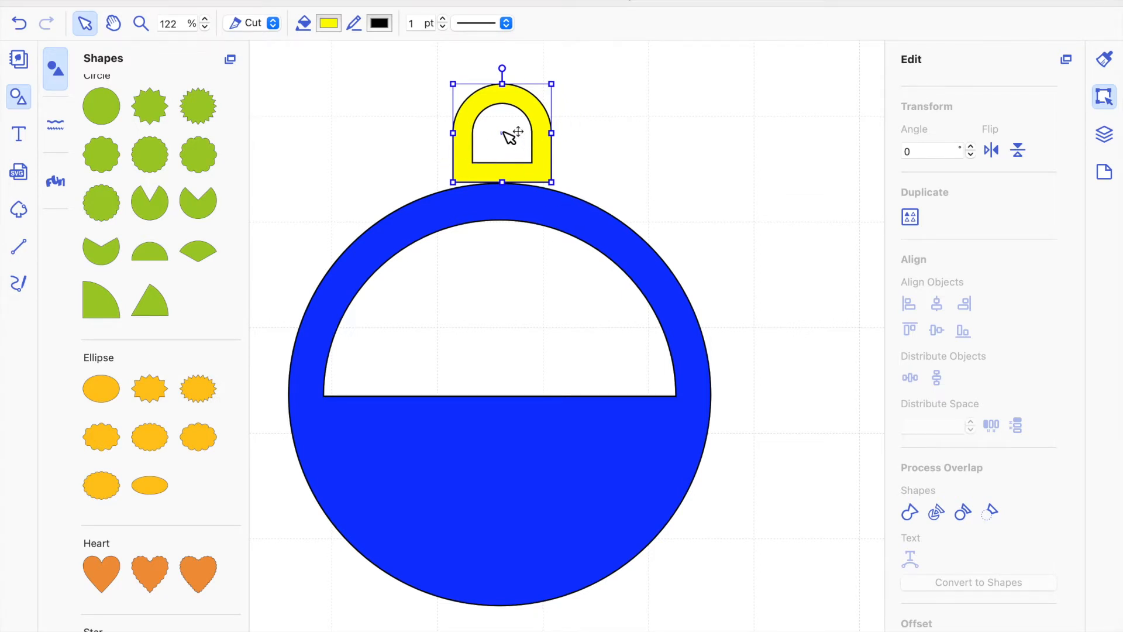
Step: Align the yellow hanger arch and the blue circle on their horizontal centers
click(542, 213)
drag(447, 63, 537, 209)
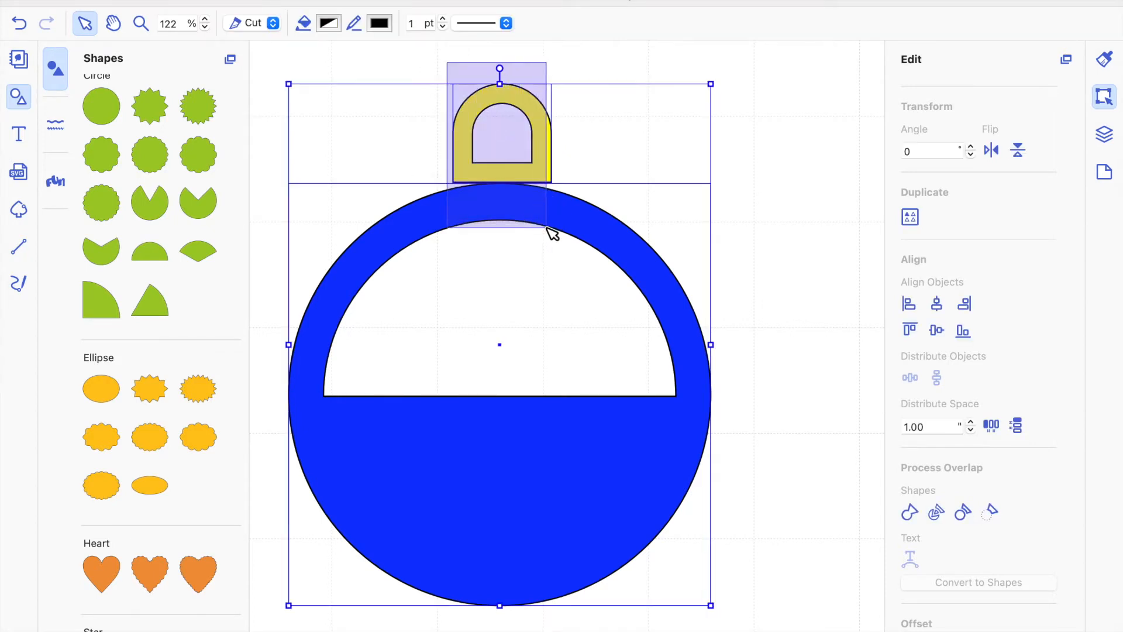
click(938, 307)
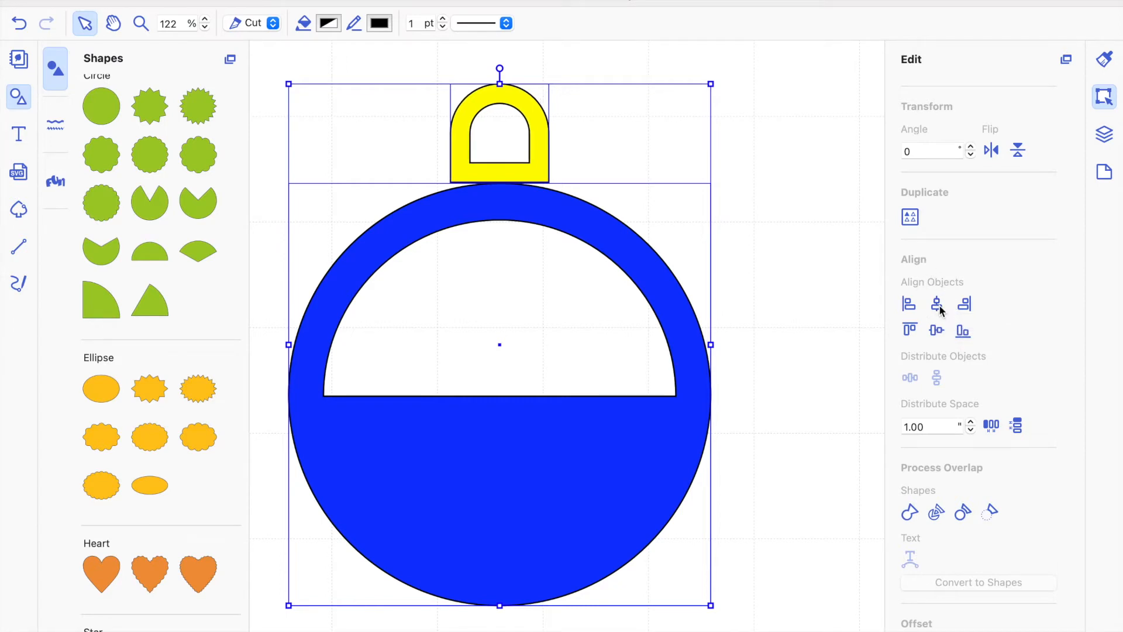
click(795, 131)
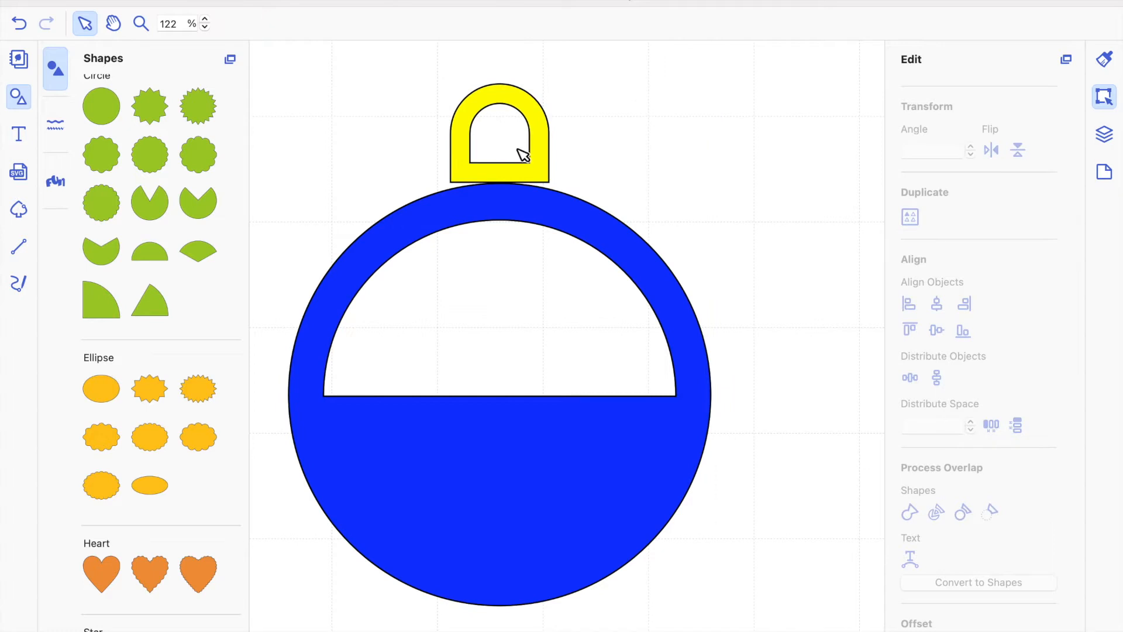
Step: Nudge the yellow hanger arch down until both of its lower corners overlap the blue circle's rim
click(546, 158)
key(Down)
key(Down)
key(Down)
key(Down)
key(Down)
key(Down)
key(Down)
key(Down)
key(Down)
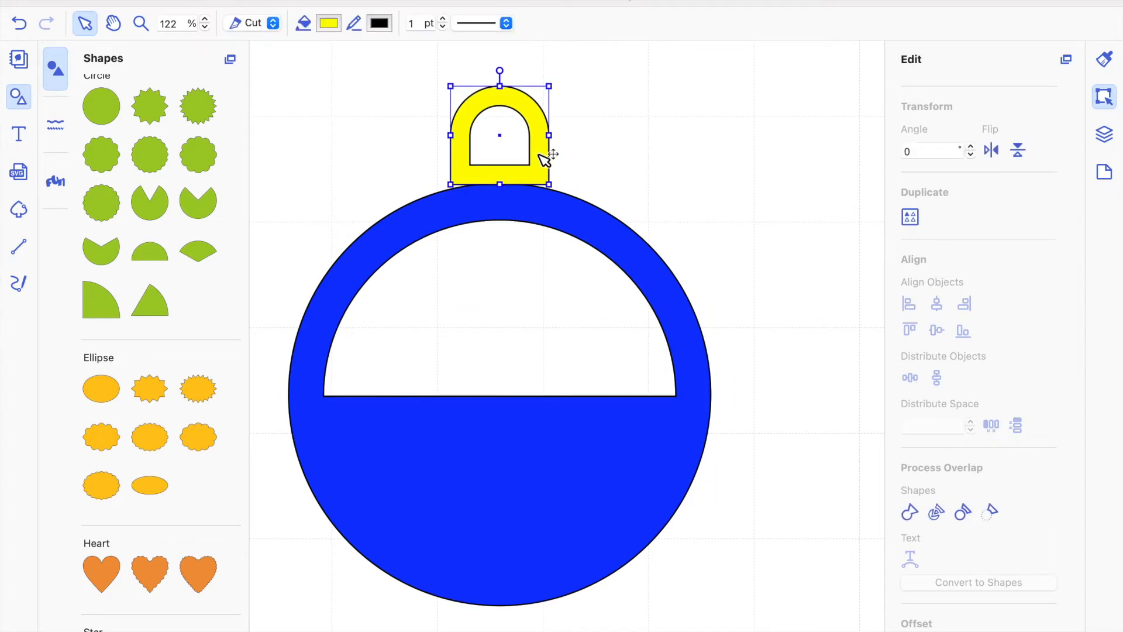
key(Down)
key(Down)
key(Down)
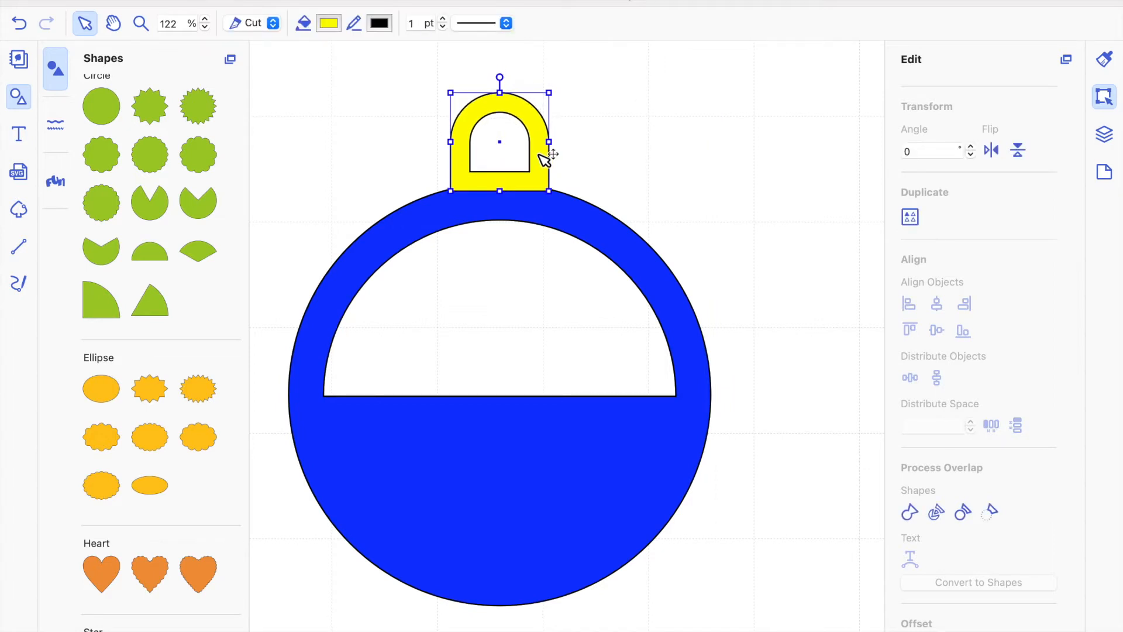
click(600, 130)
scroll(550, 189, up, 5)
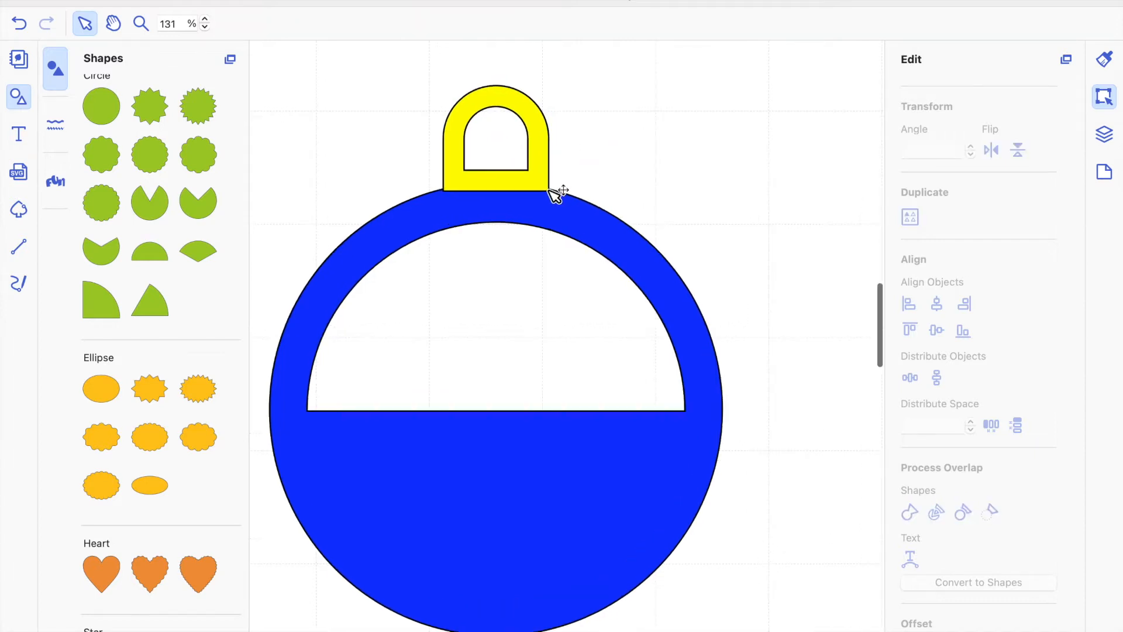
scroll(550, 191, down, 1)
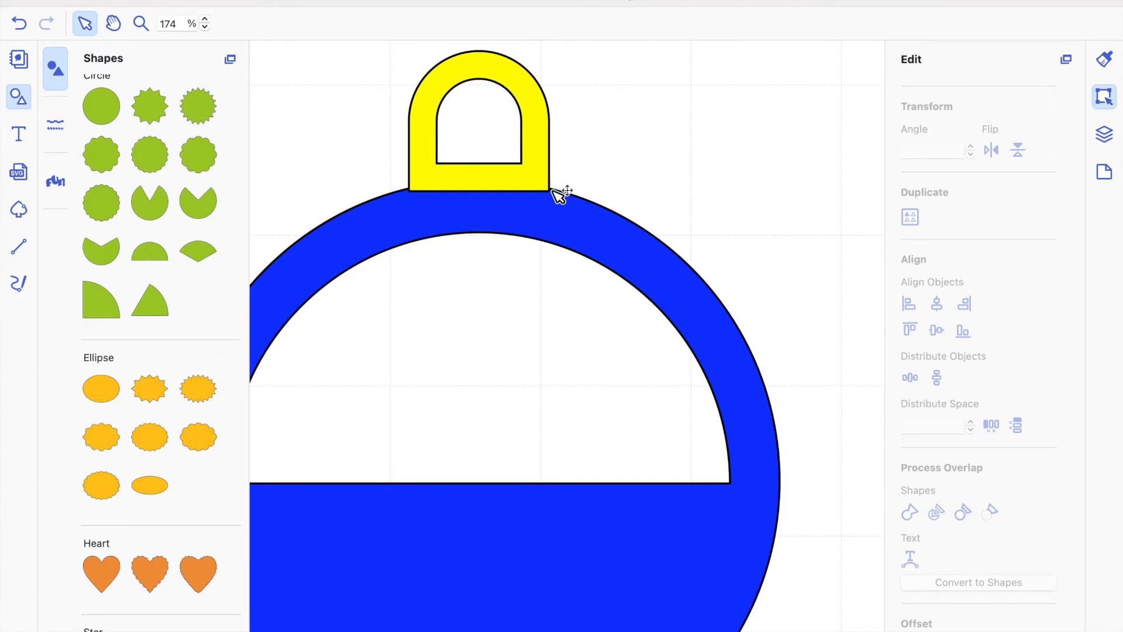
scroll(559, 195, down, 5)
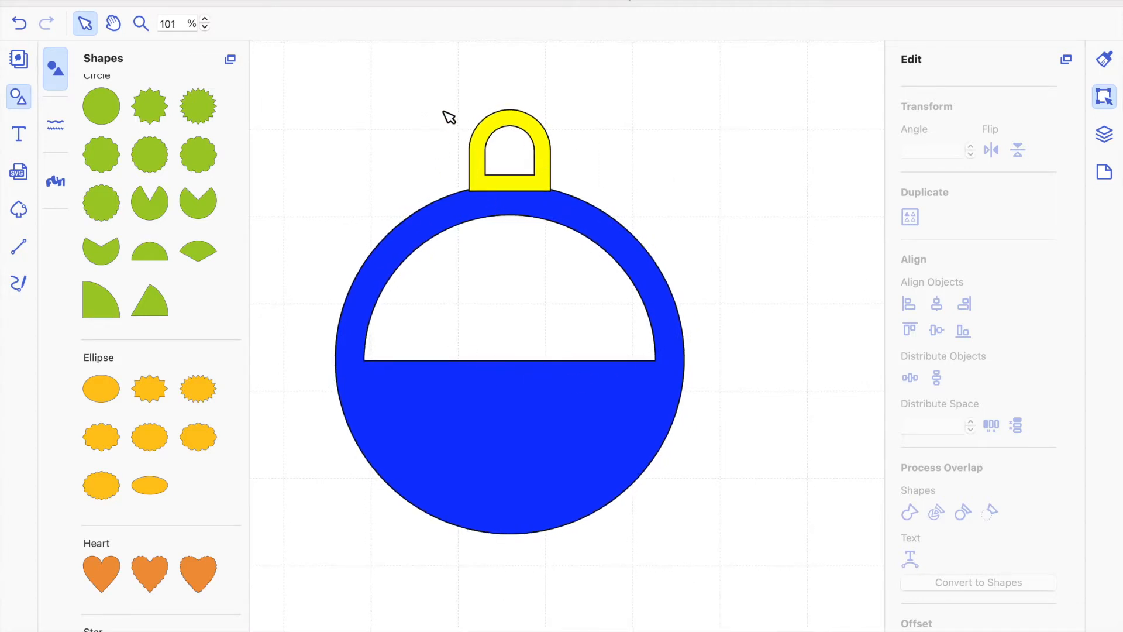
Step: Merge the hanger arch and the blue circle into one shape with Process Overlap
drag(443, 110, 566, 221)
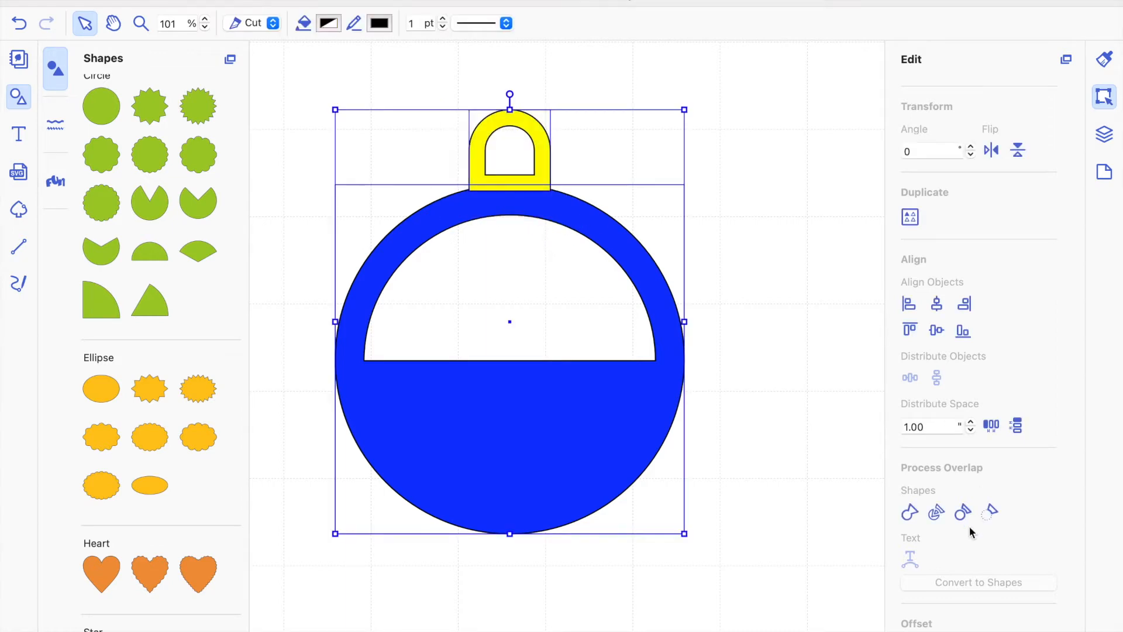
click(910, 513)
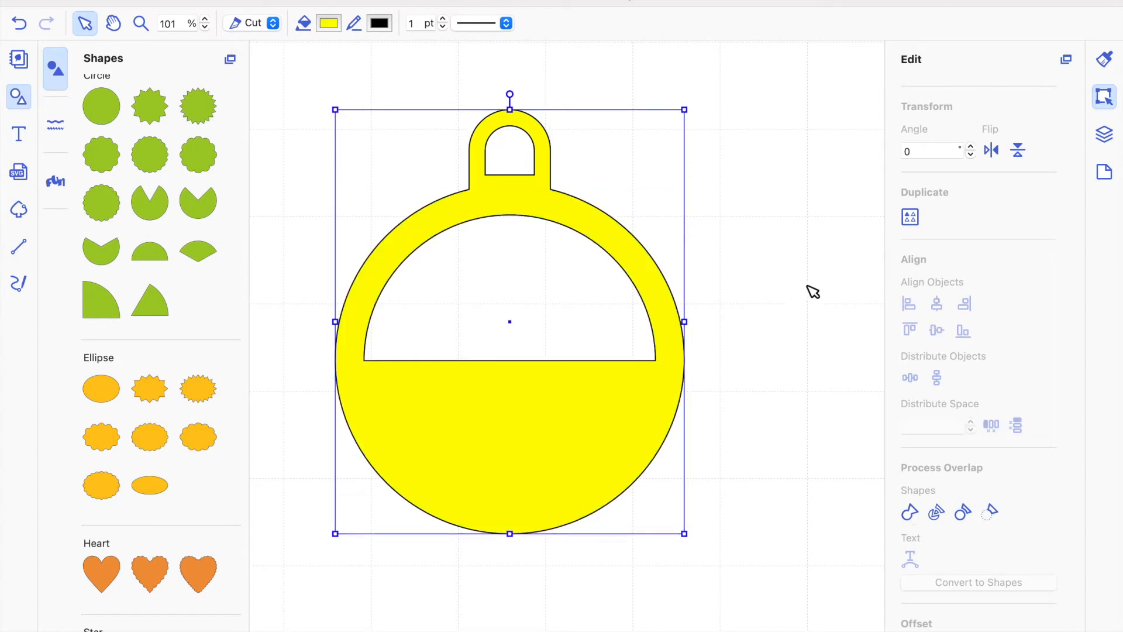
click(813, 291)
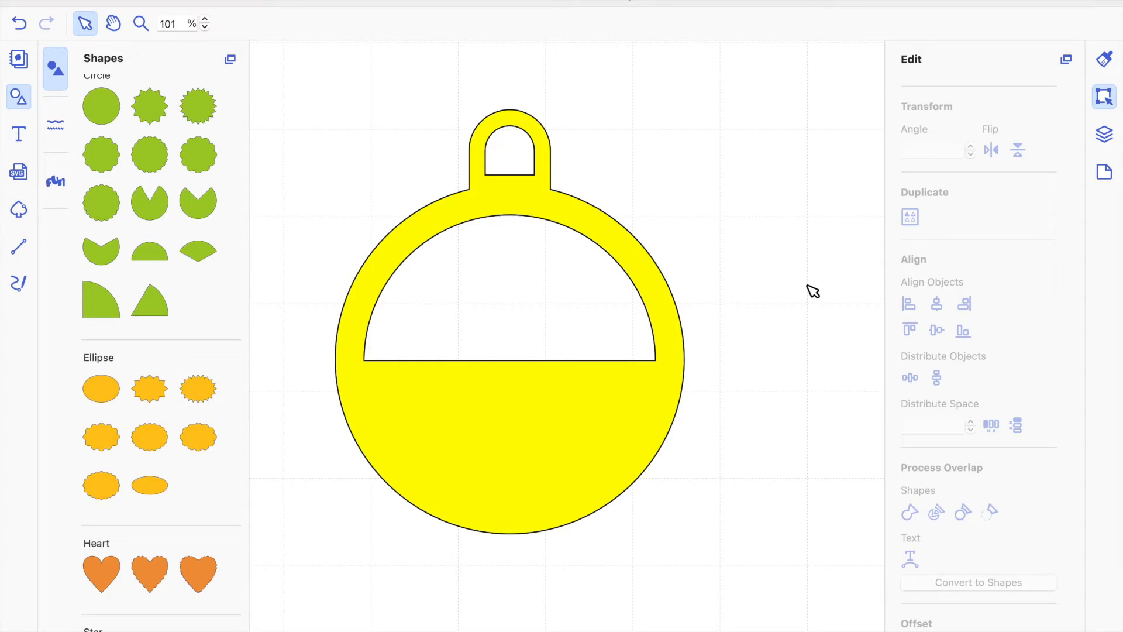
Step: Move the merged yellow tag toward the mat's upper-left area to free space beside it
scroll(813, 291, down, 5)
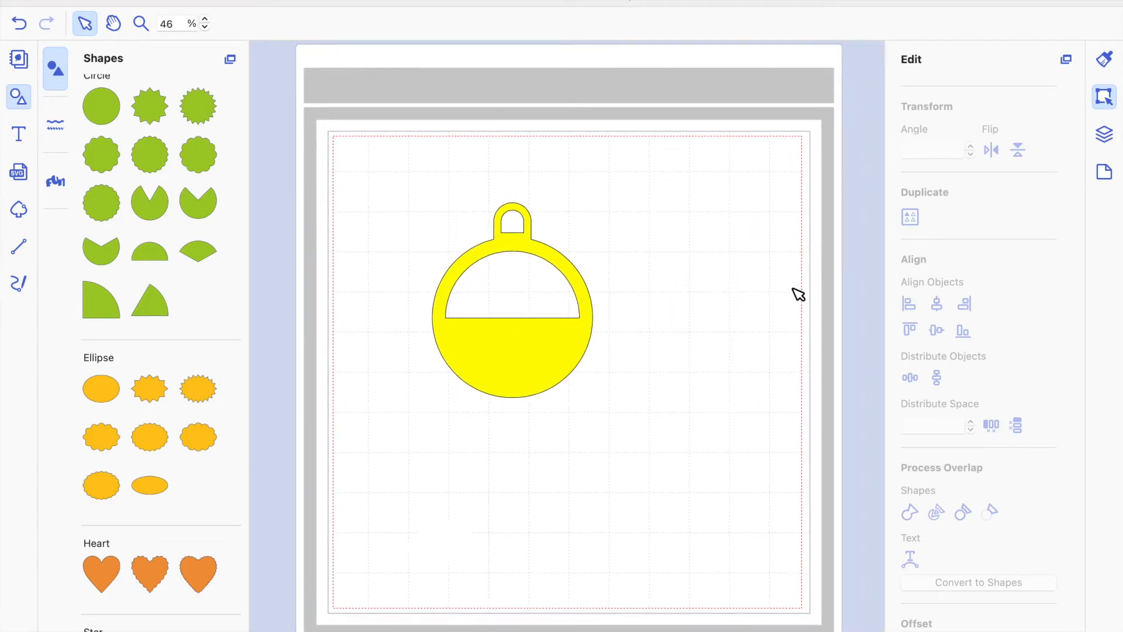
scroll(798, 294, down, 3)
scroll(798, 294, up, 2)
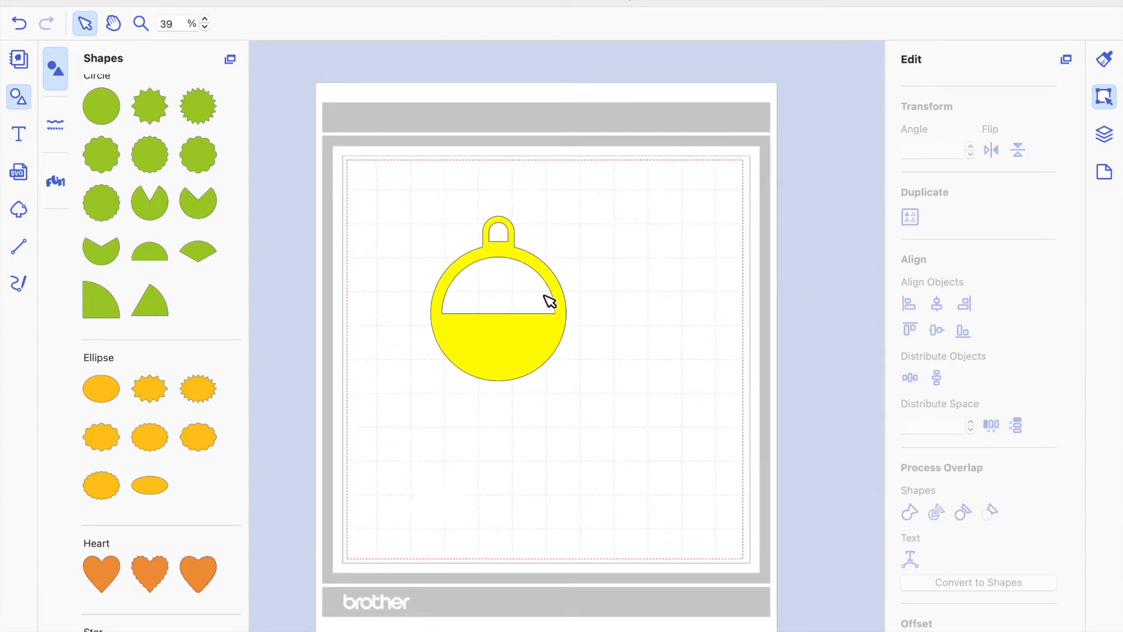
drag(528, 331, 498, 321)
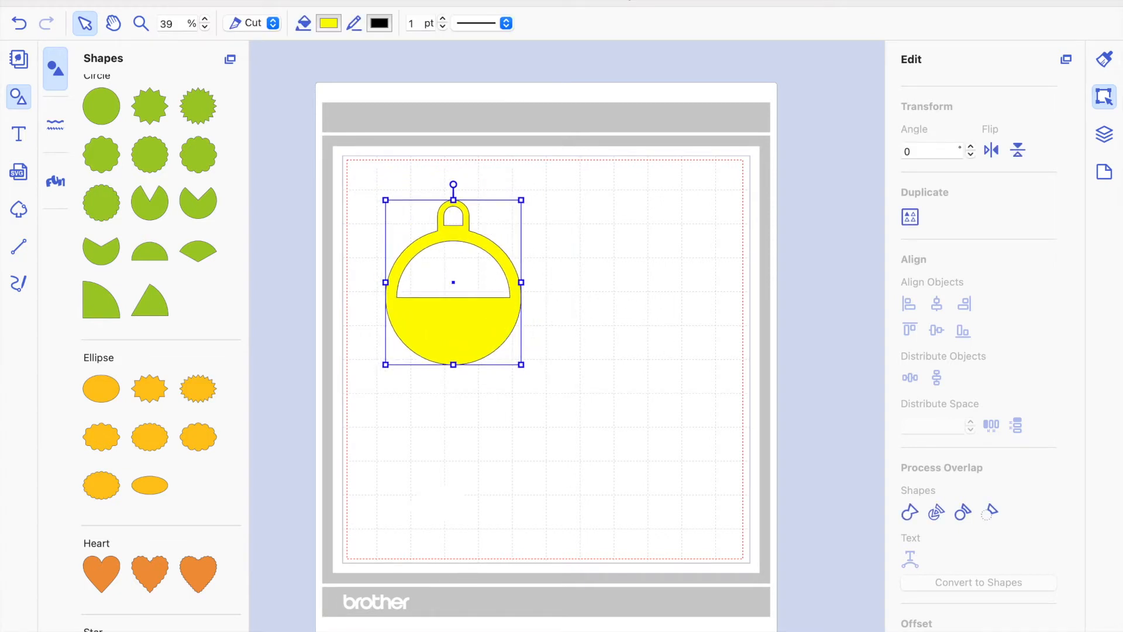
Step: Switch to Chrome and open the freesvg.org website
mouse_move(227, 621)
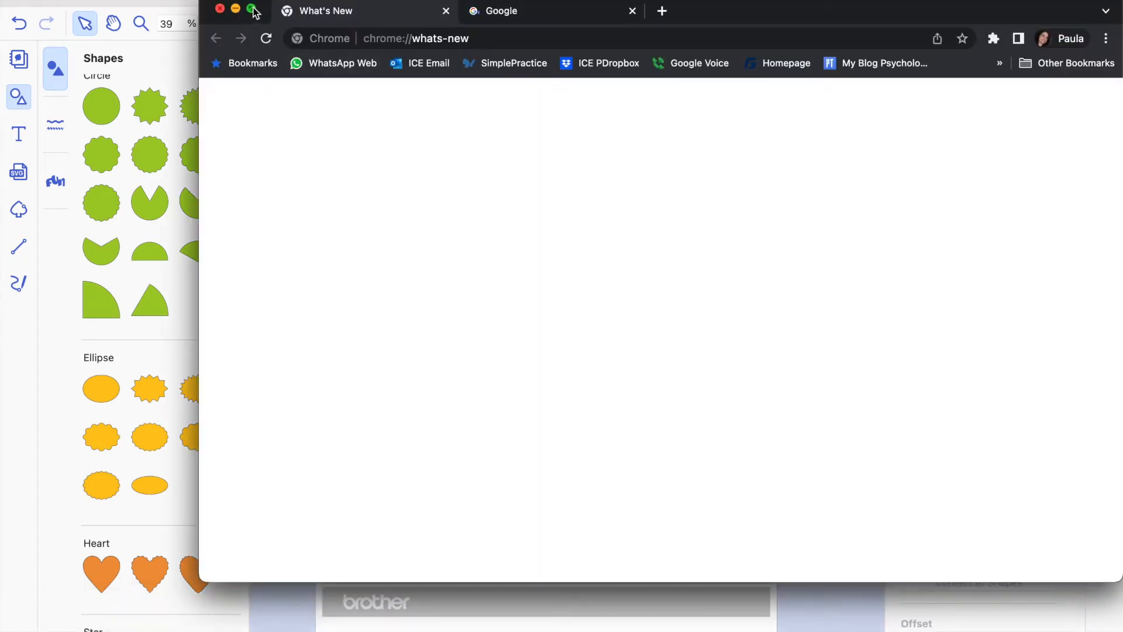
click(254, 10)
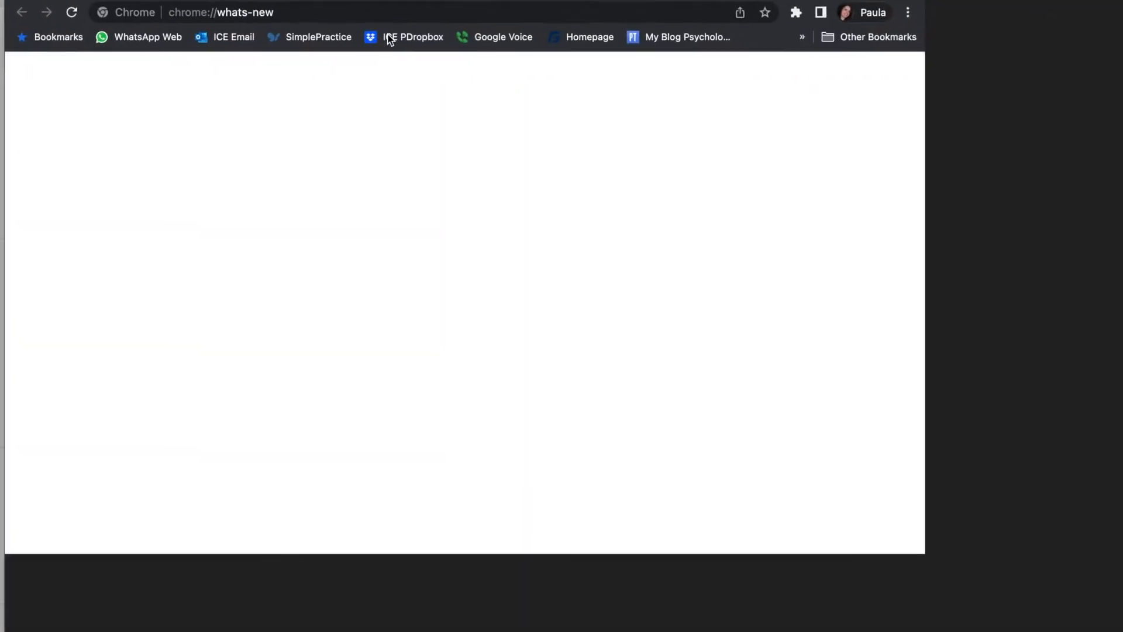
click(366, 10)
text(free)
key(Return)
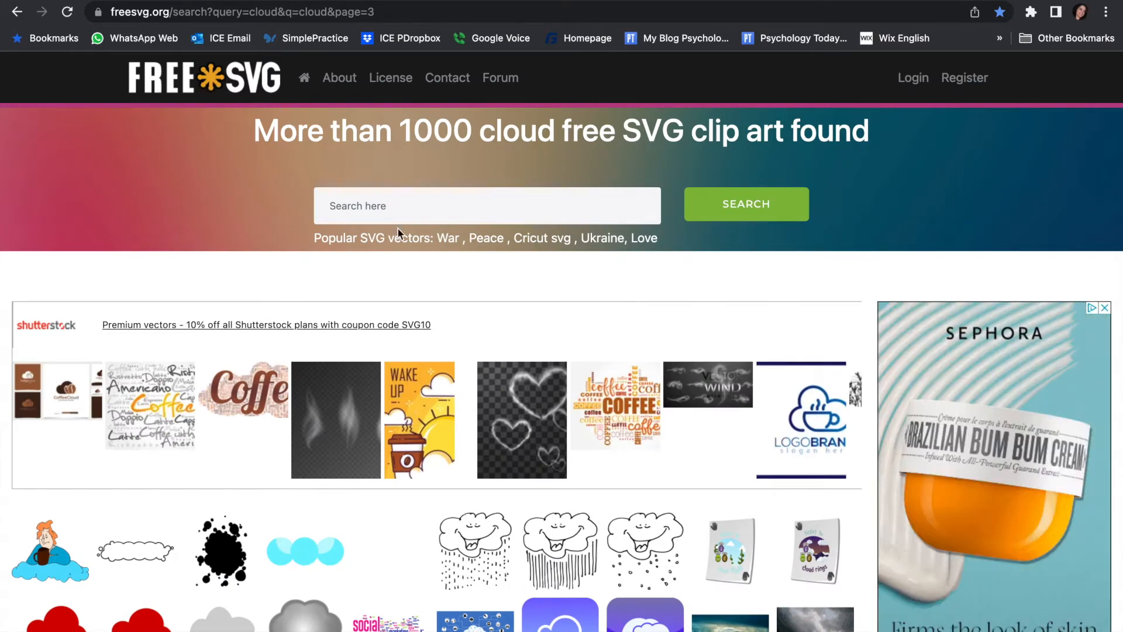
Step: Search FreeSVG for "dog" and look through the first page of clip art
click(392, 217)
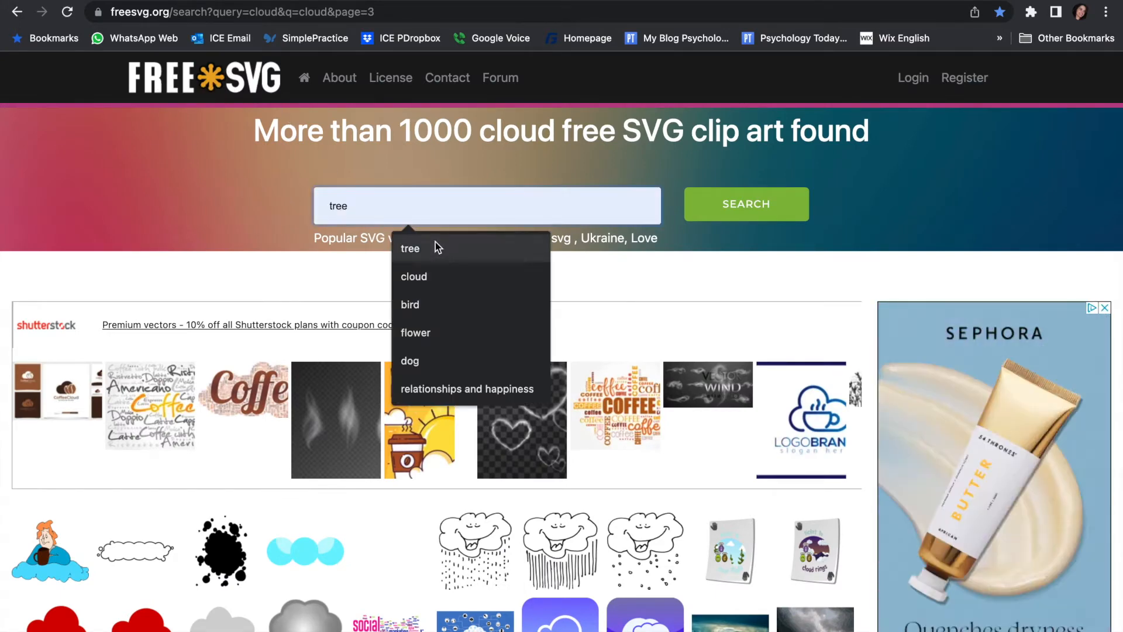
click(422, 359)
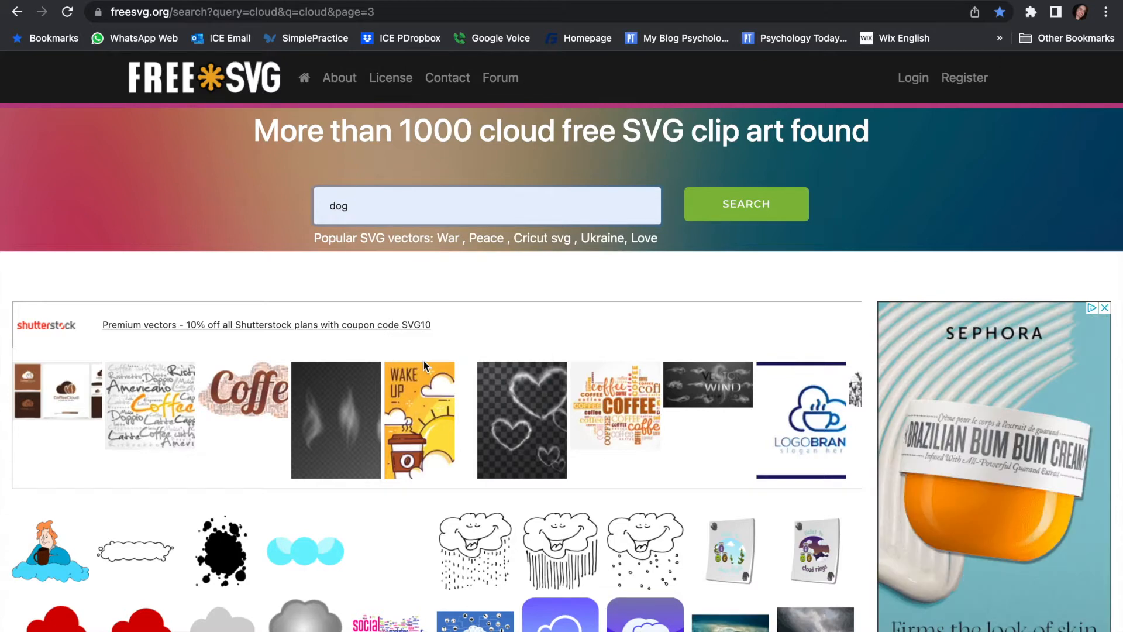
click(743, 203)
scroll(400, 329, down, 1)
scroll(400, 329, down, 5)
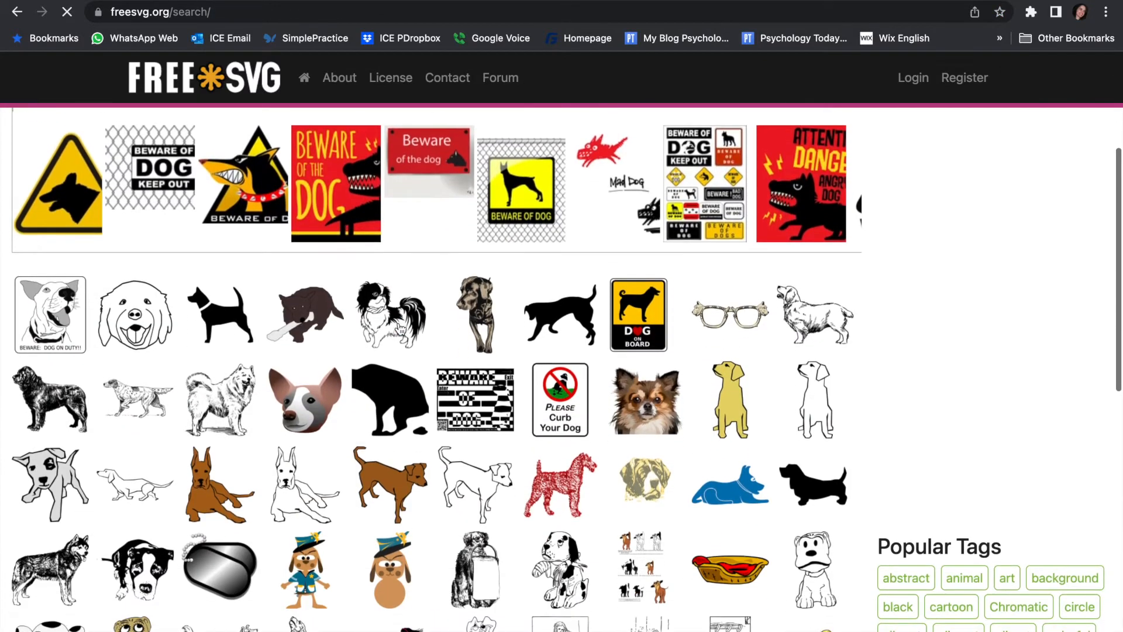
scroll(400, 328, down, 1)
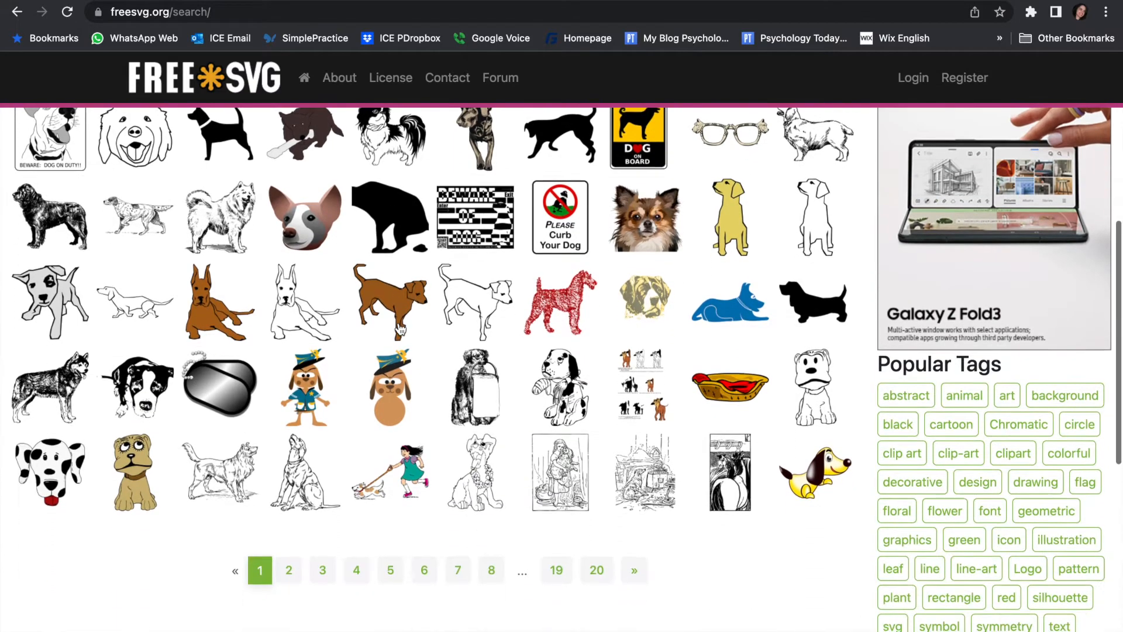
Step: From page 2 of the dog clip art, open "Silhouette vector graphics of dog" and download it as SVG
click(290, 570)
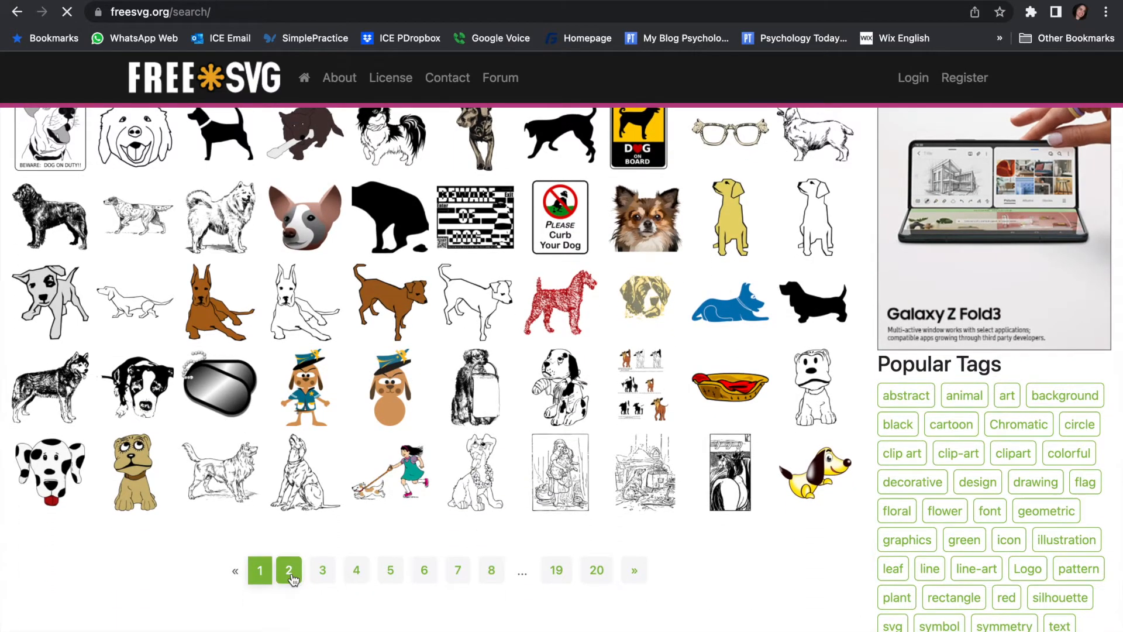
scroll(379, 422, down, 2)
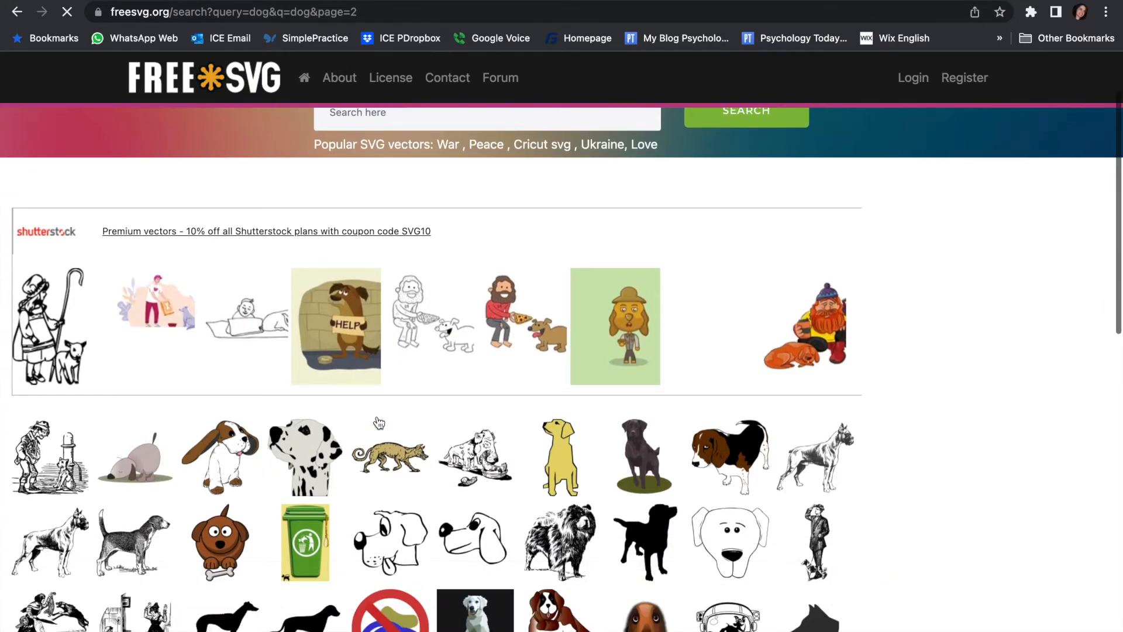
click(650, 539)
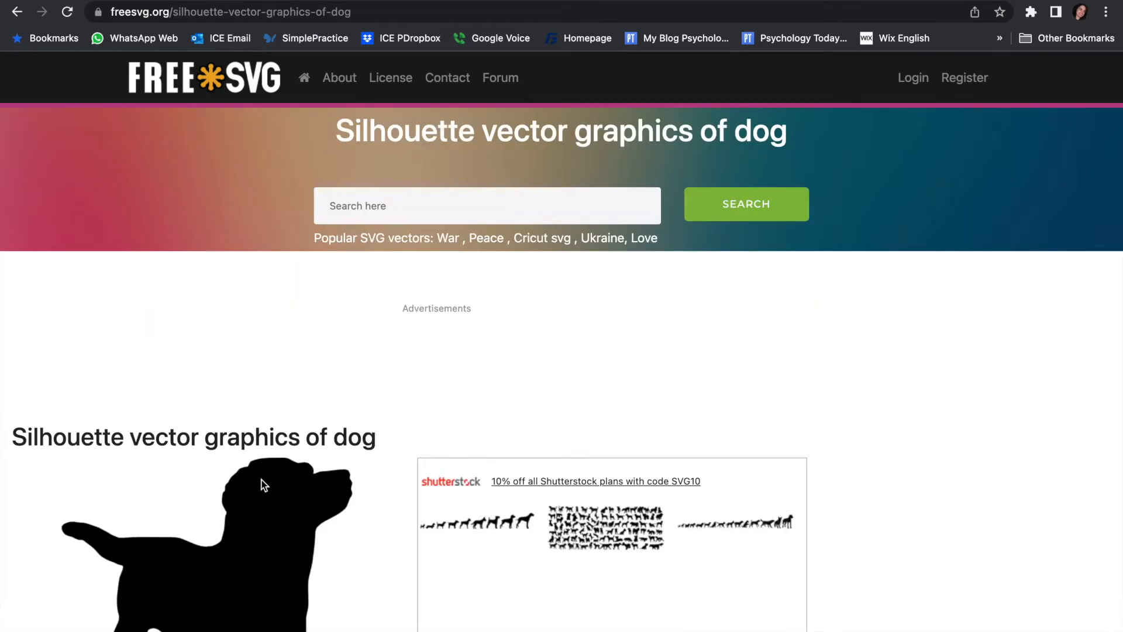
scroll(261, 480, down, 4)
scroll(261, 479, down, 2)
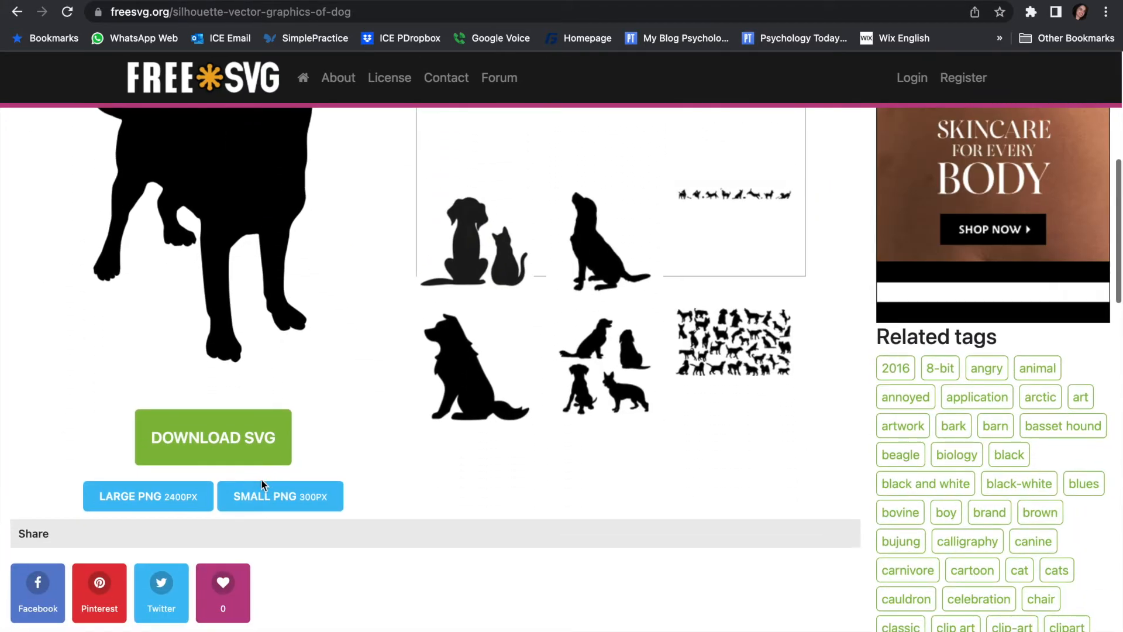
click(203, 441)
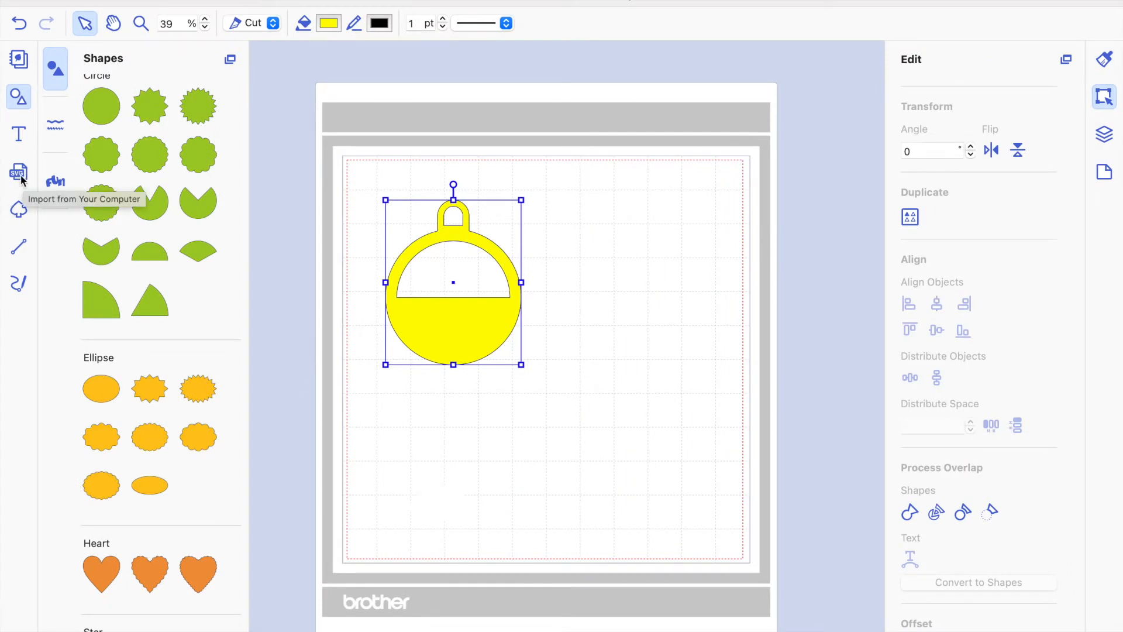
Step: Switch back to CanvasWorkspace, import 1332611679.svg from Downloads and move the dog beside the yellow tag
click(21, 178)
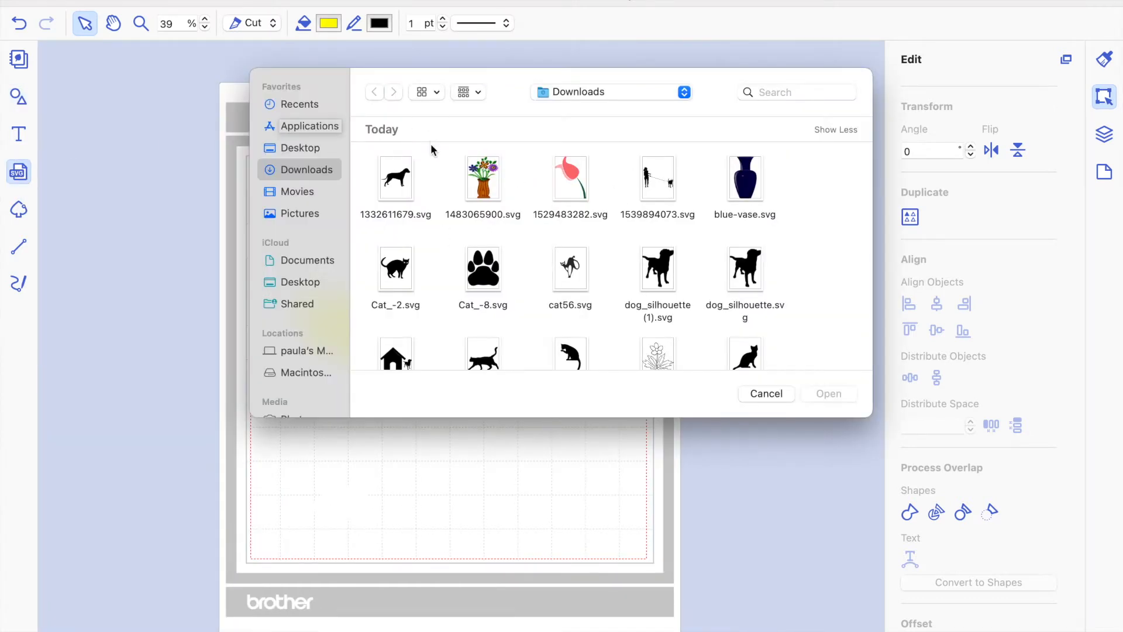
click(392, 195)
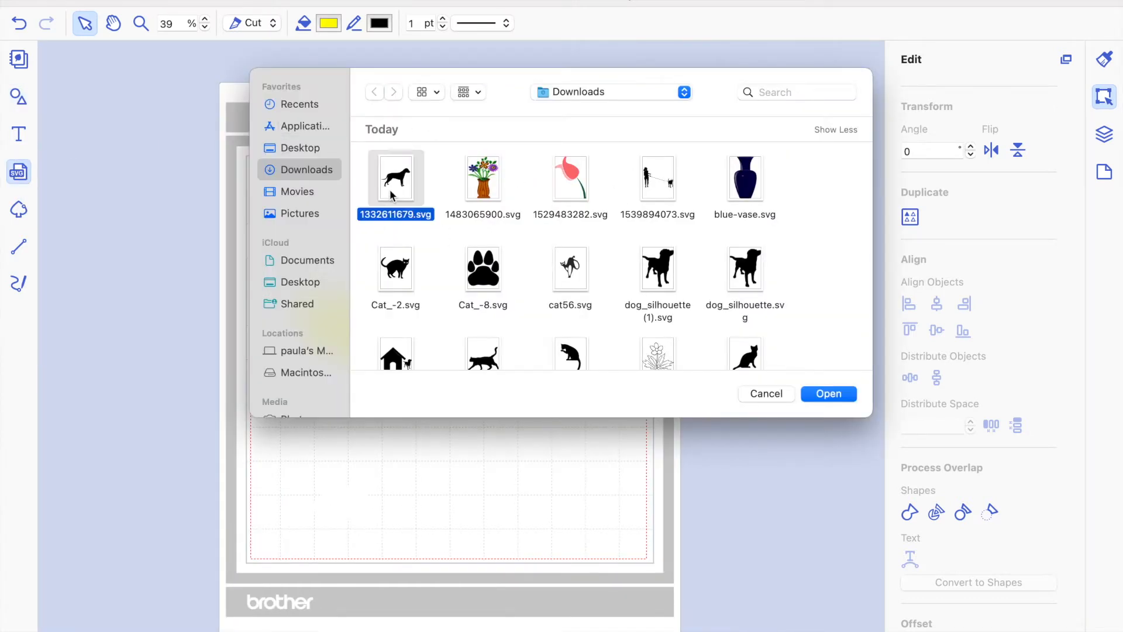
click(819, 400)
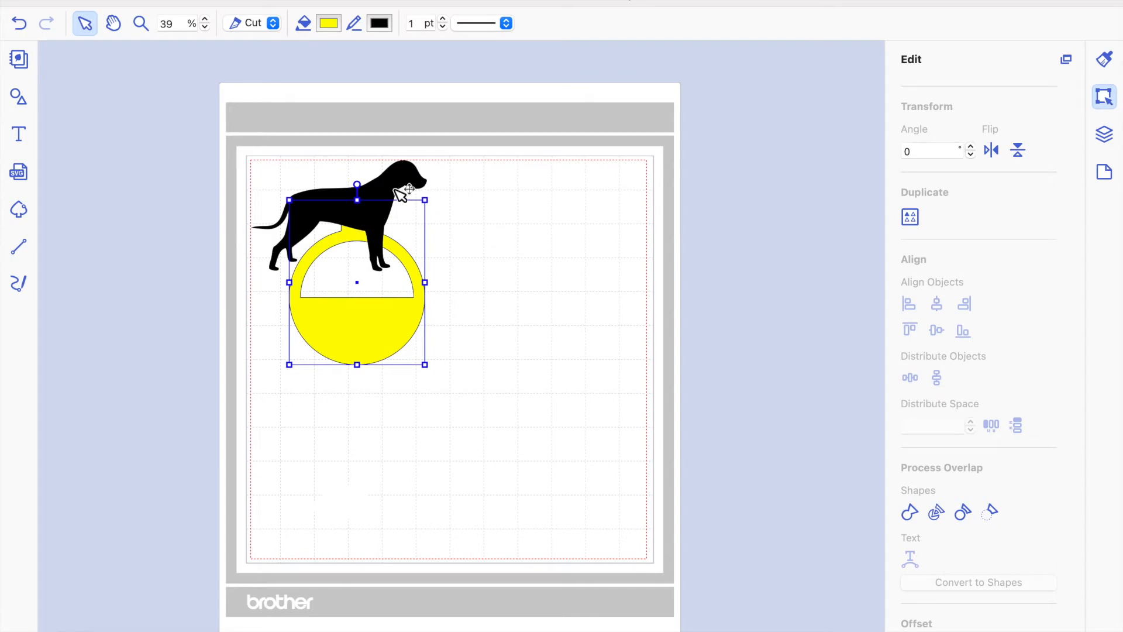
drag(404, 183, 625, 231)
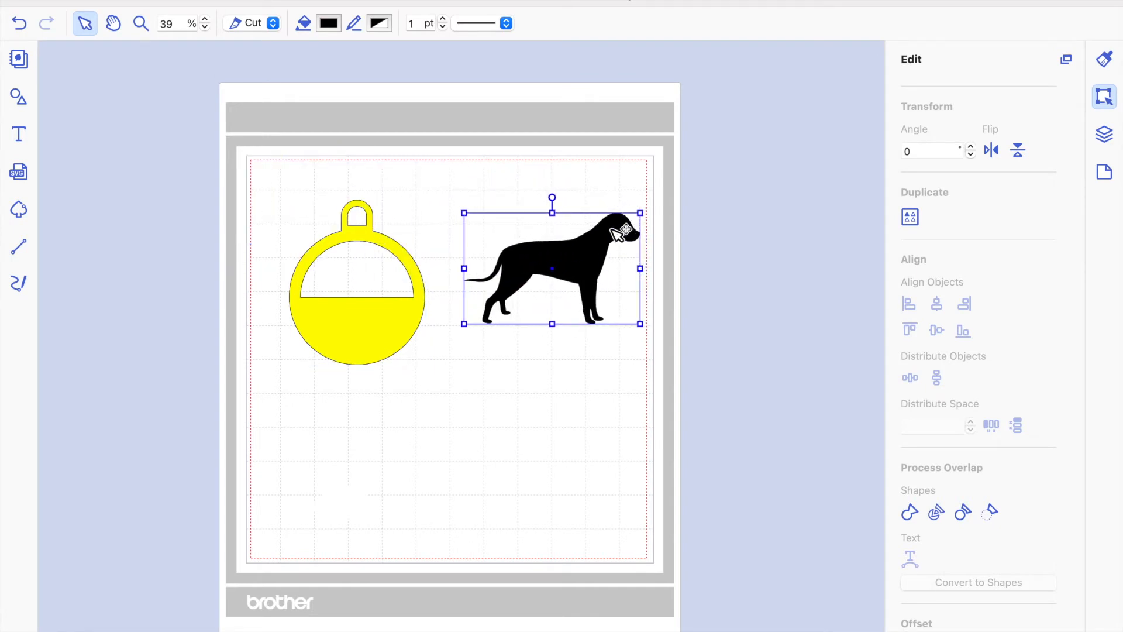
Step: Import the file "dog_silhouette (1).svg" from Downloads onto the mat
click(19, 172)
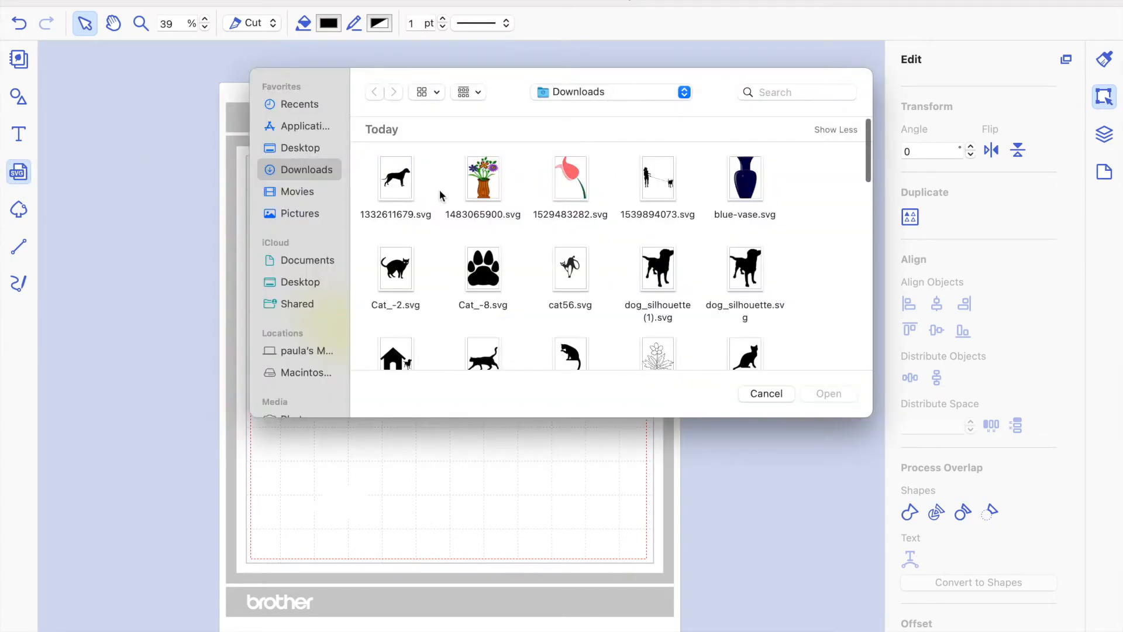
click(662, 263)
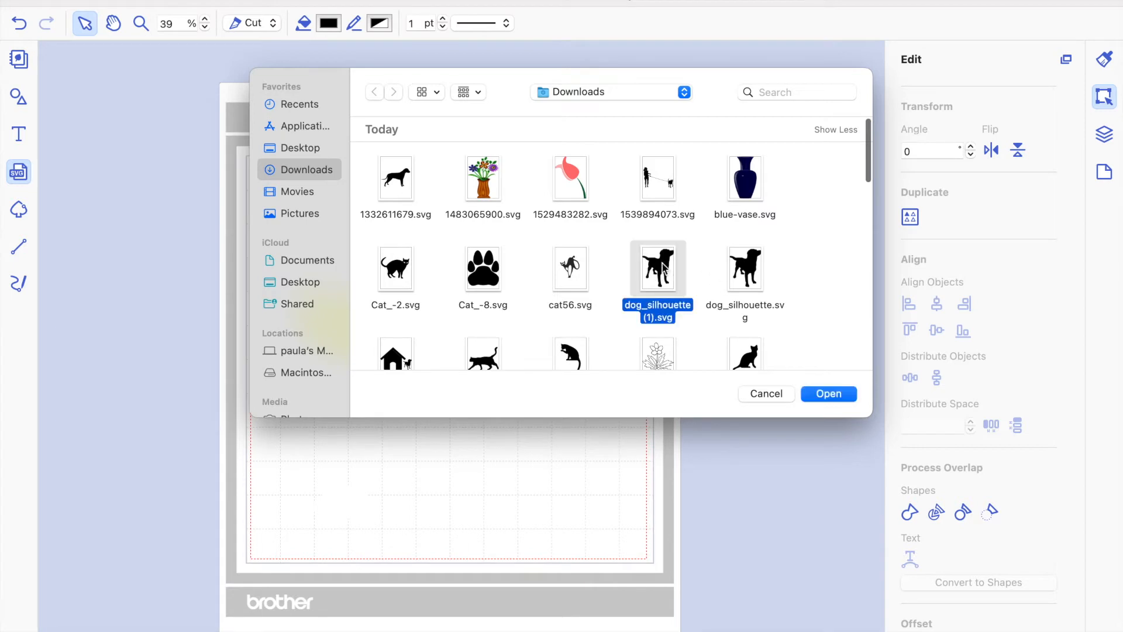
click(816, 396)
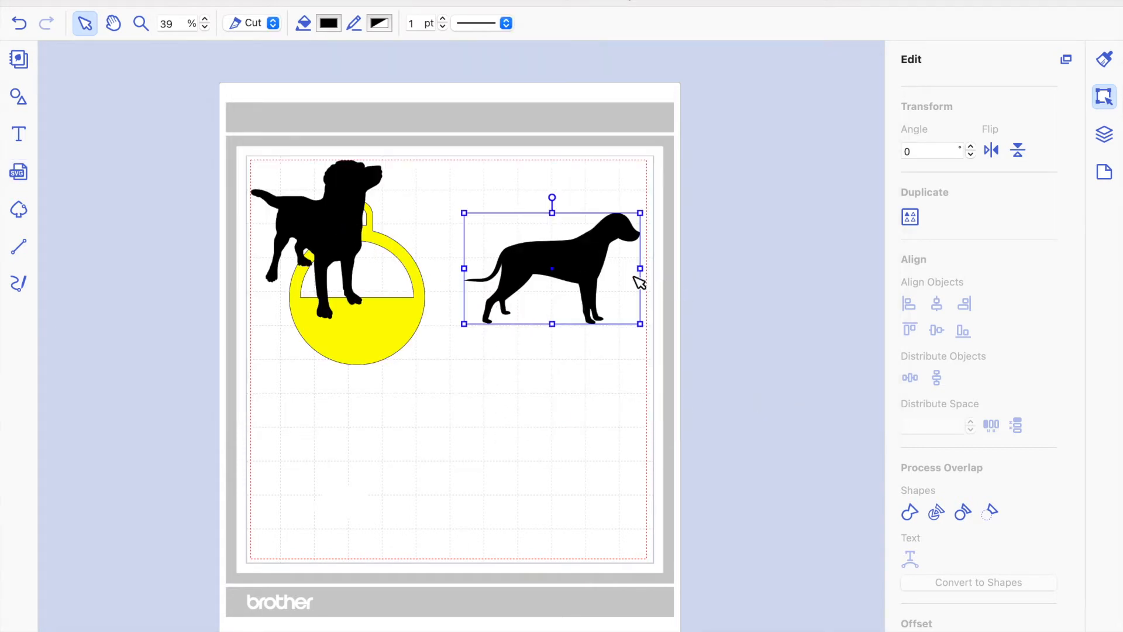
Step: Delete the first imported dog and move the new dog silhouette off the yellow tag into the space beside it
key(Delete)
drag(356, 217, 573, 288)
click(365, 331)
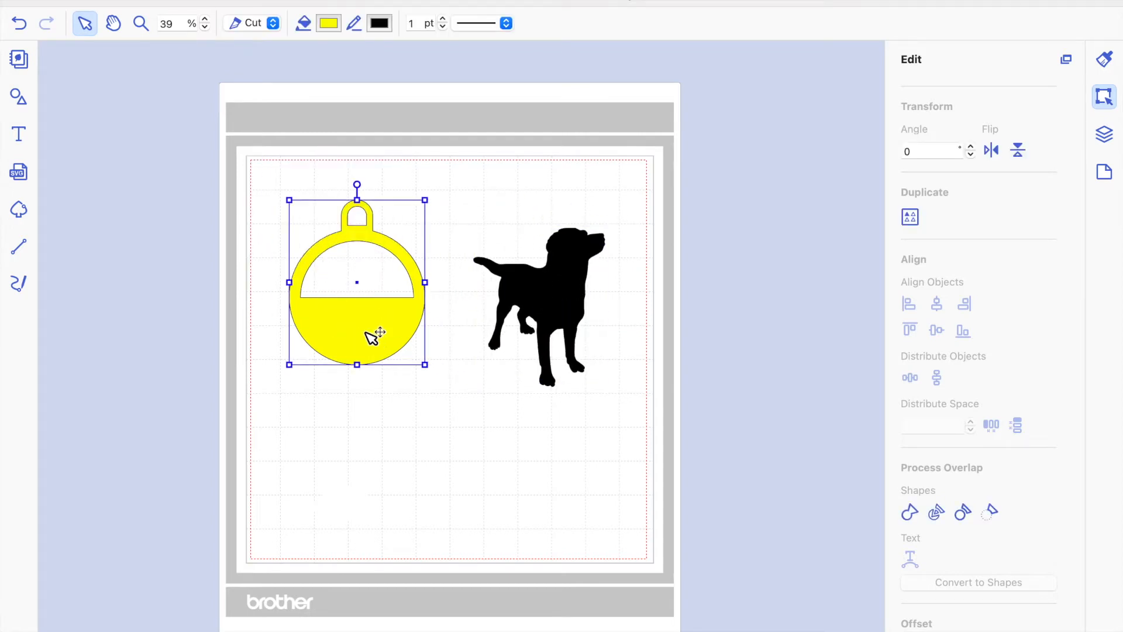
scroll(372, 337, up, 5)
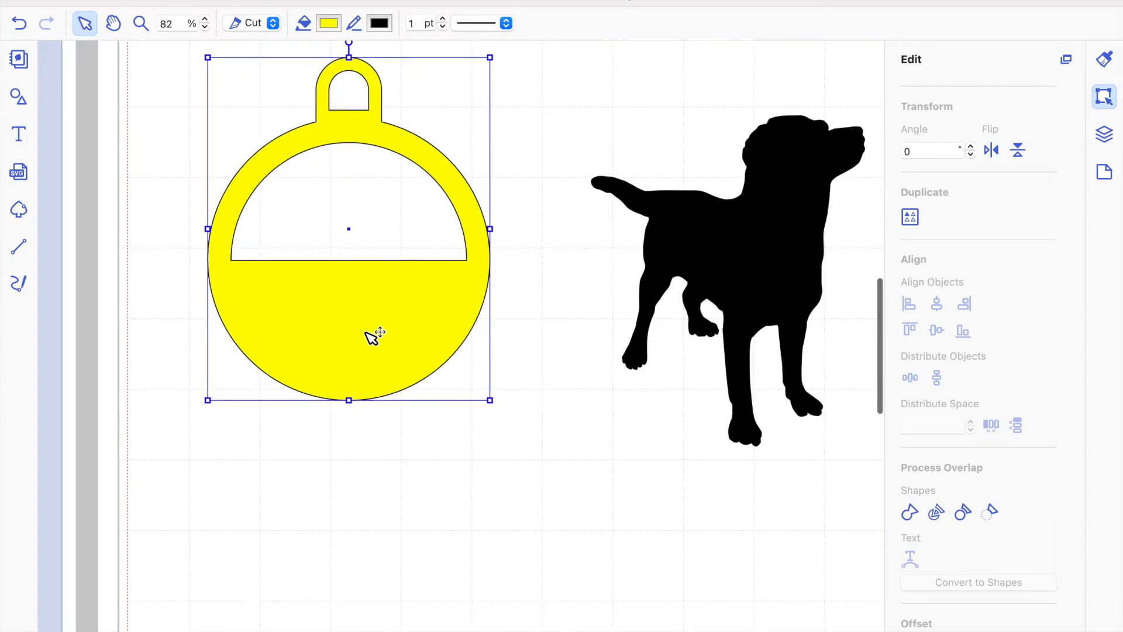
Step: Shrink the dog silhouette and place it in the tag's half-circle opening with its front paws overlapping the yellow lower half
click(792, 226)
drag(572, 134, 713, 315)
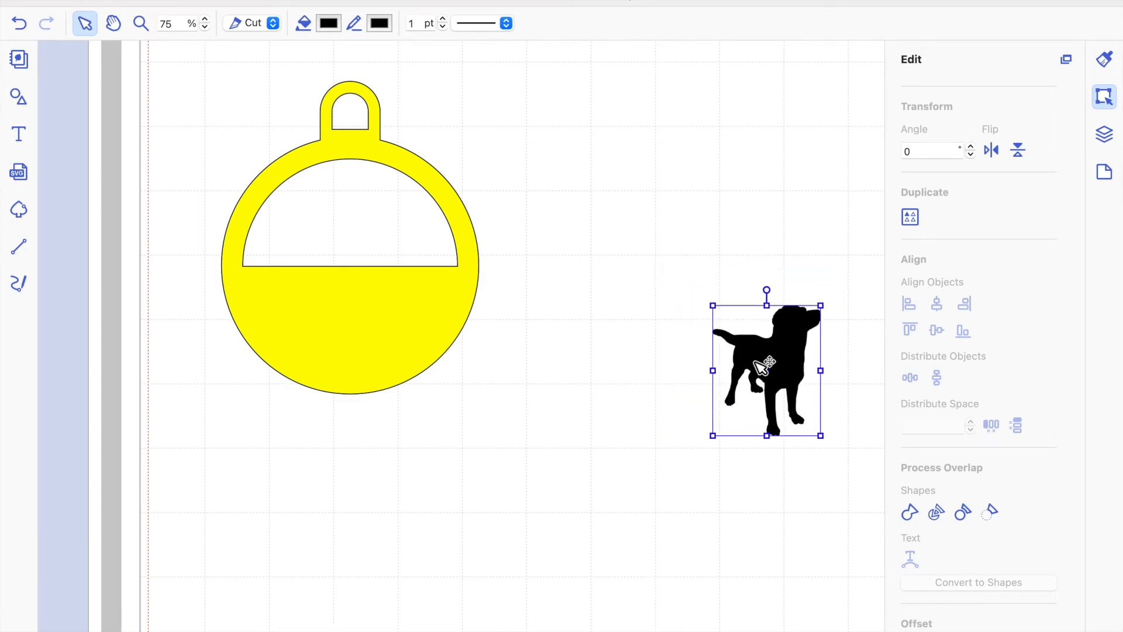
drag(661, 309, 355, 242)
drag(401, 300, 383, 273)
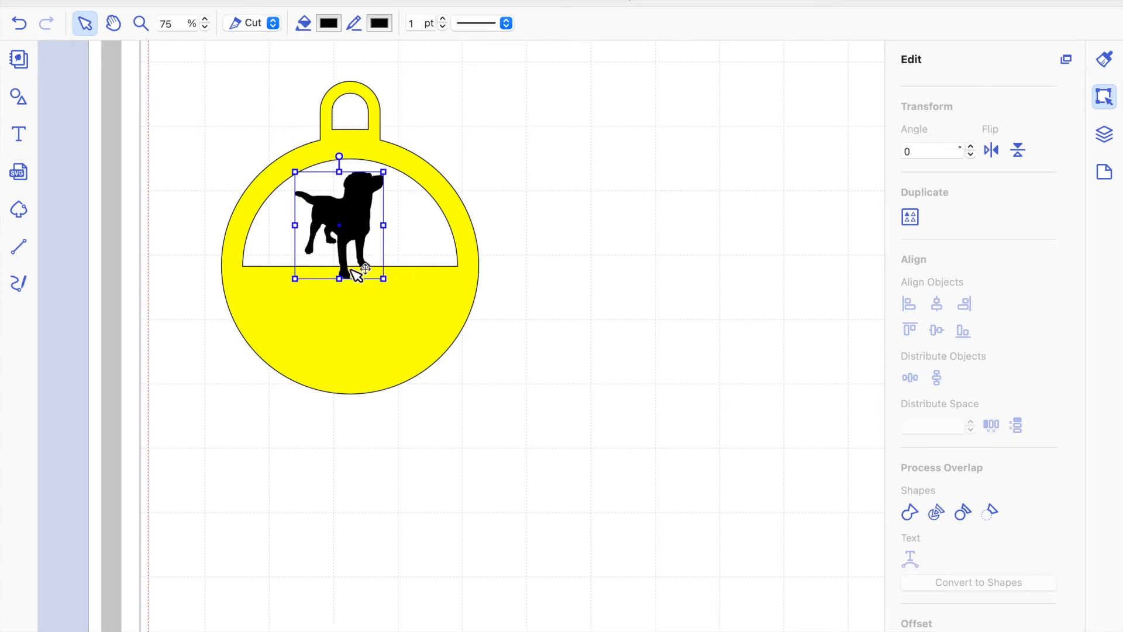
click(534, 183)
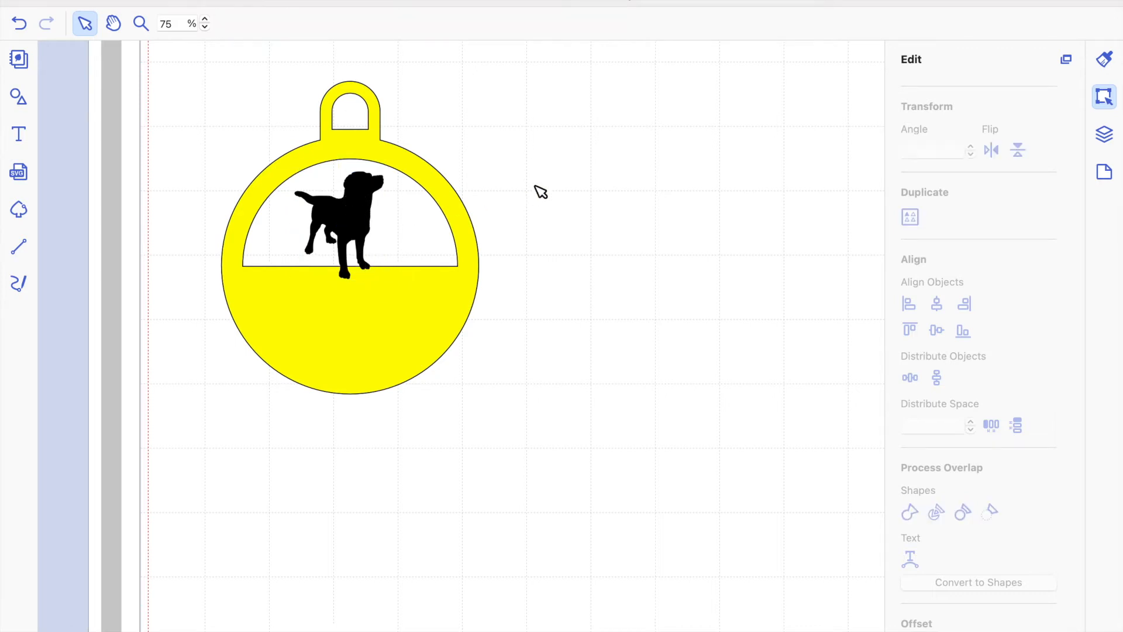
Step: Align the dog silhouette and the tag on their horizontal centres
click(367, 214)
click(583, 200)
click(338, 217)
drag(554, 220, 321, 208)
click(937, 304)
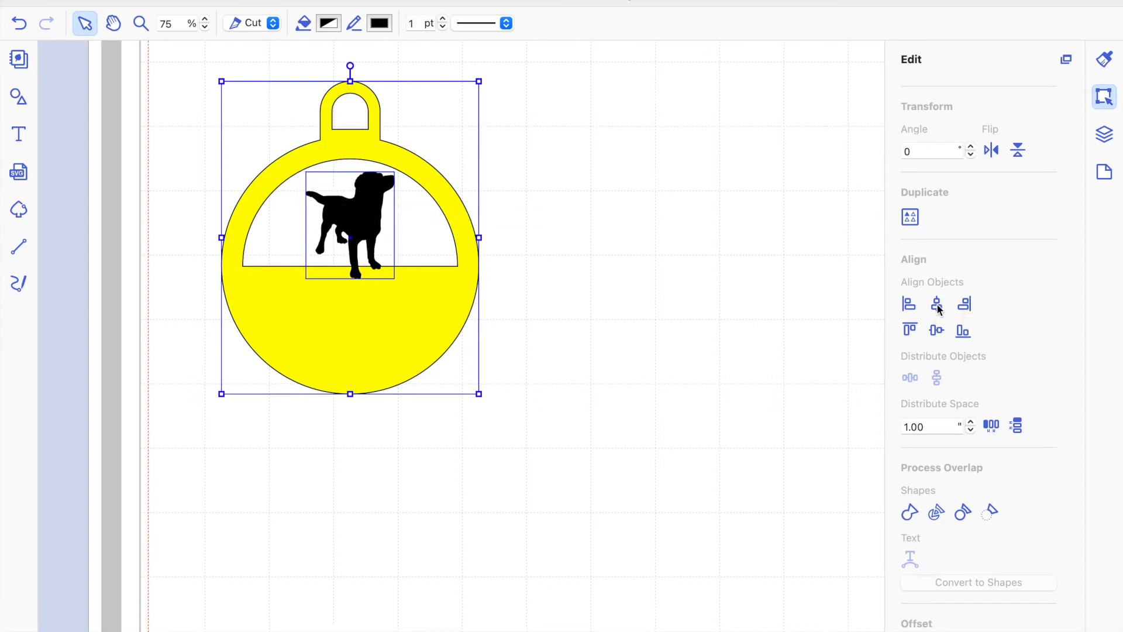
click(630, 269)
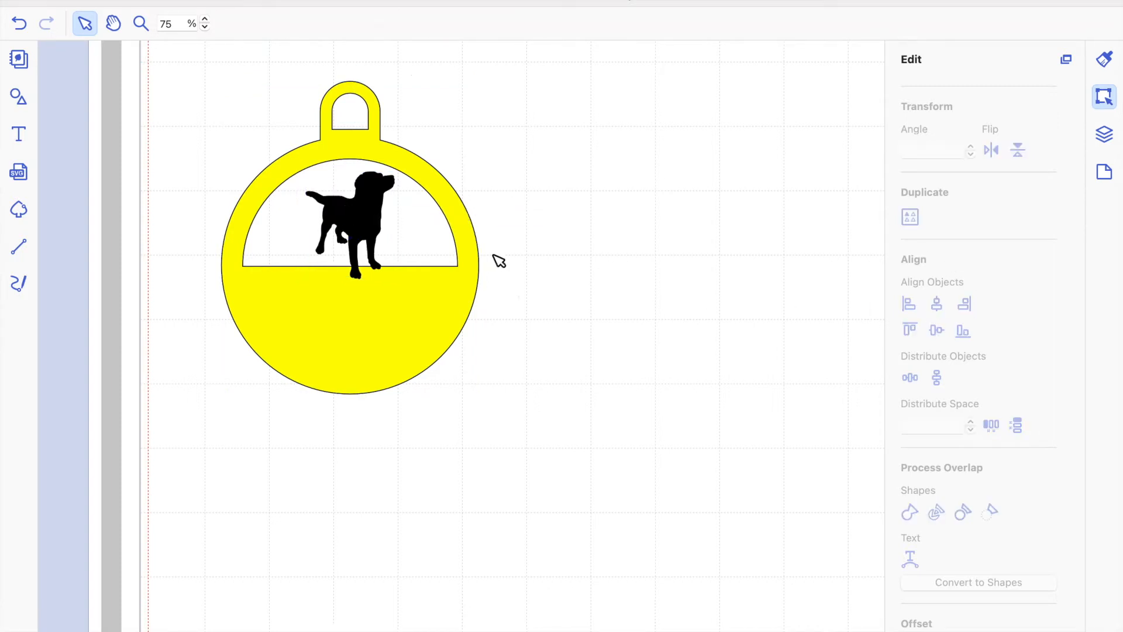
Step: Nudge the dog silhouette four small steps to the left within the opening
click(374, 221)
key(Left)
key(Left)
key(Left)
key(Left)
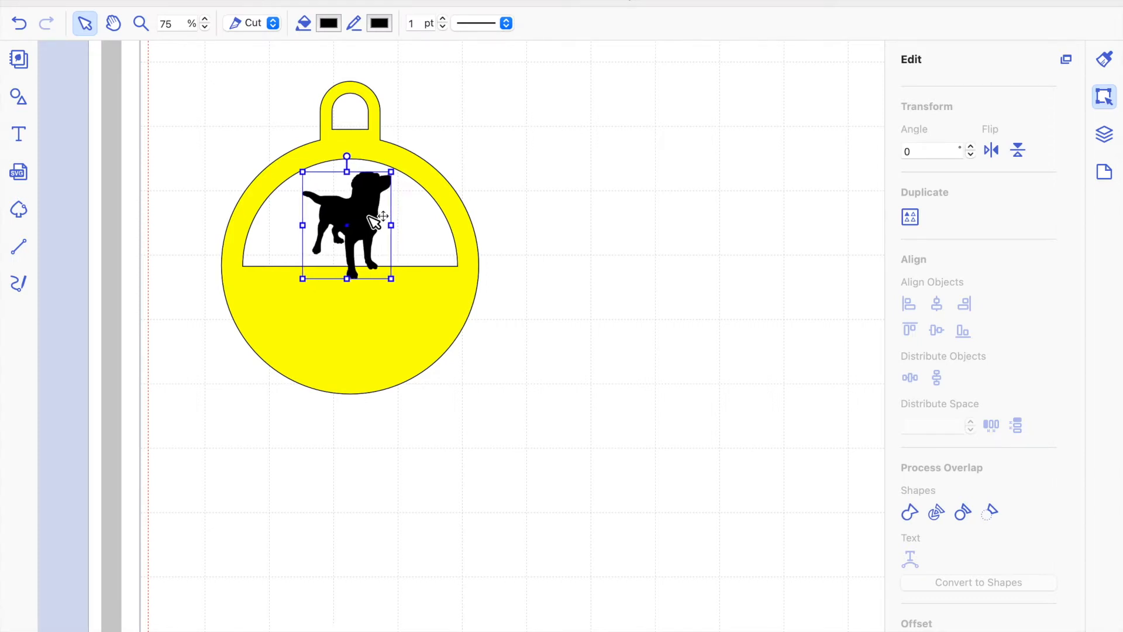
click(566, 142)
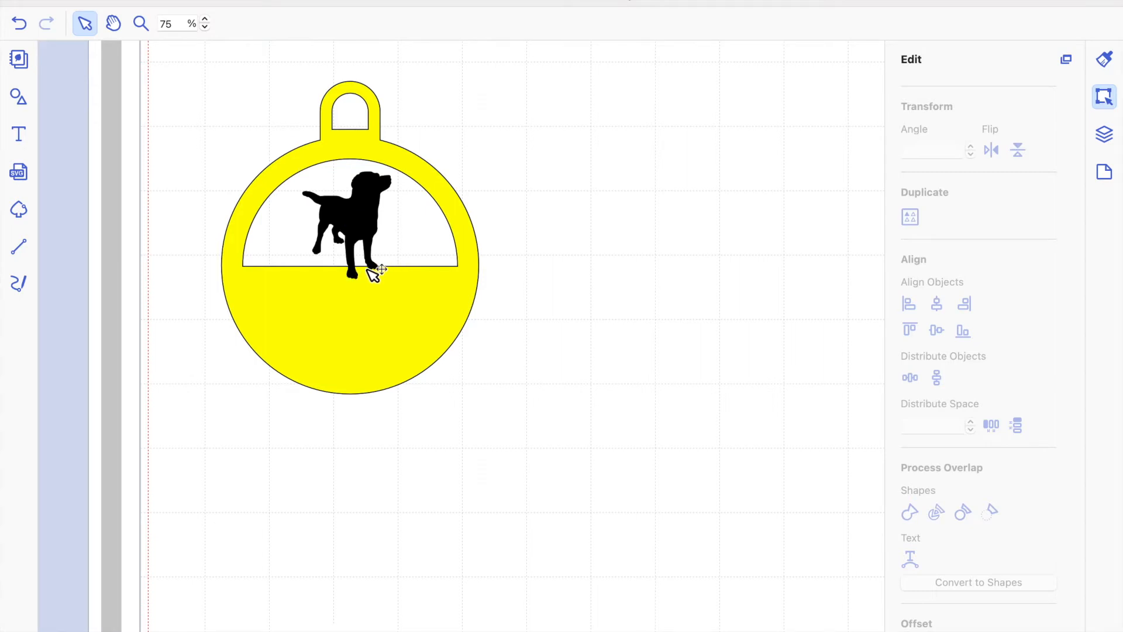
click(365, 215)
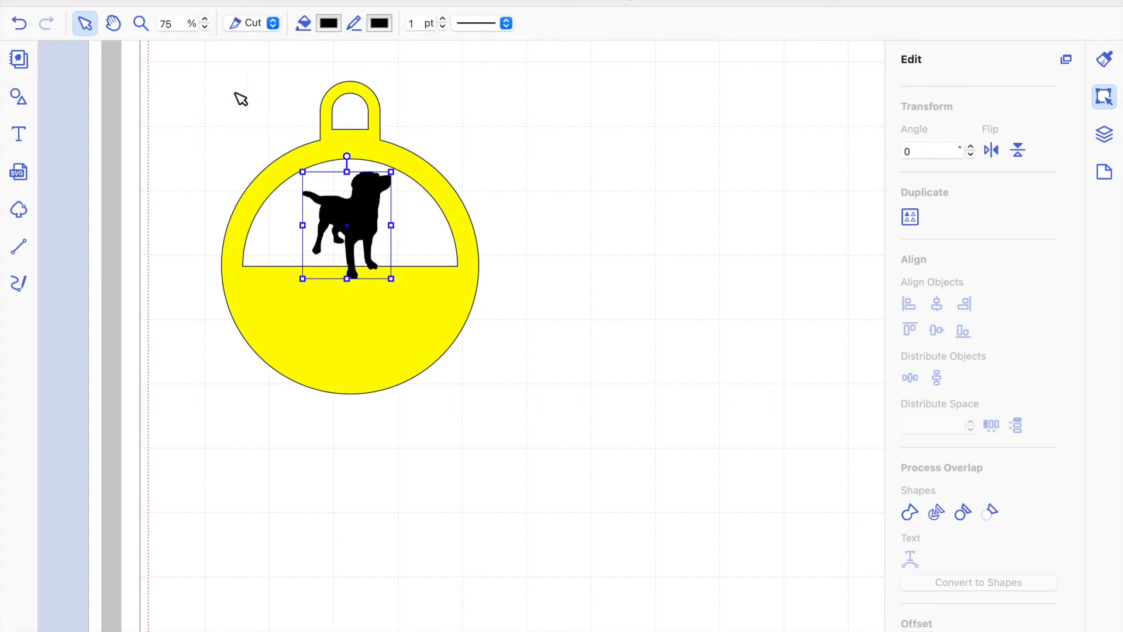
Step: Duplicate the yellow tag without the dog and place the copy to the right of the original
click(233, 71)
drag(231, 72, 423, 246)
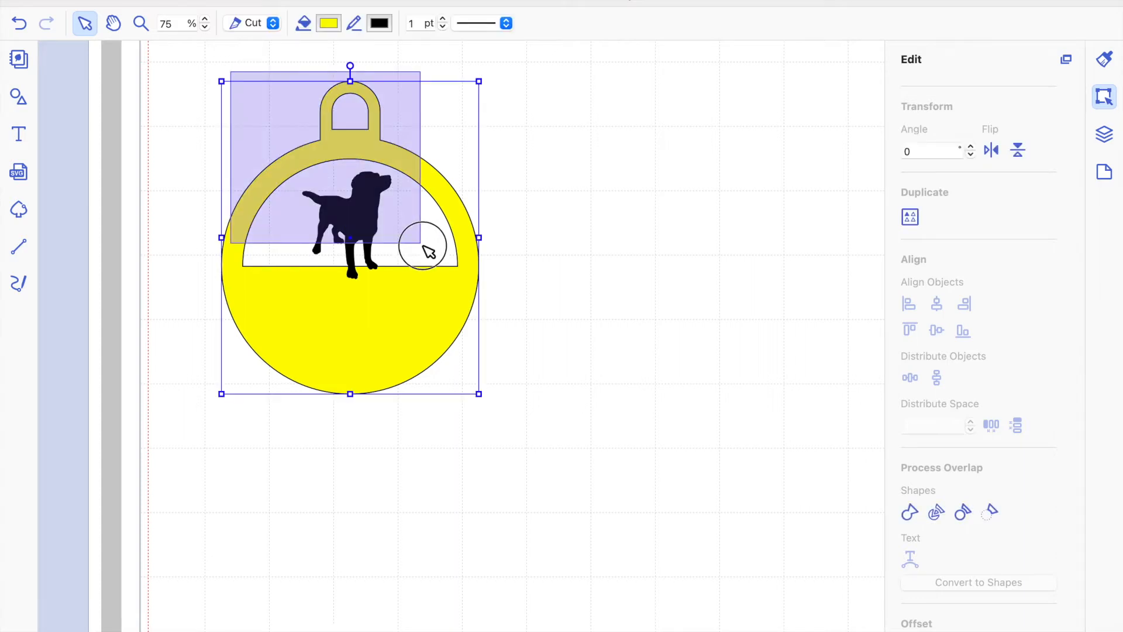
click(456, 281)
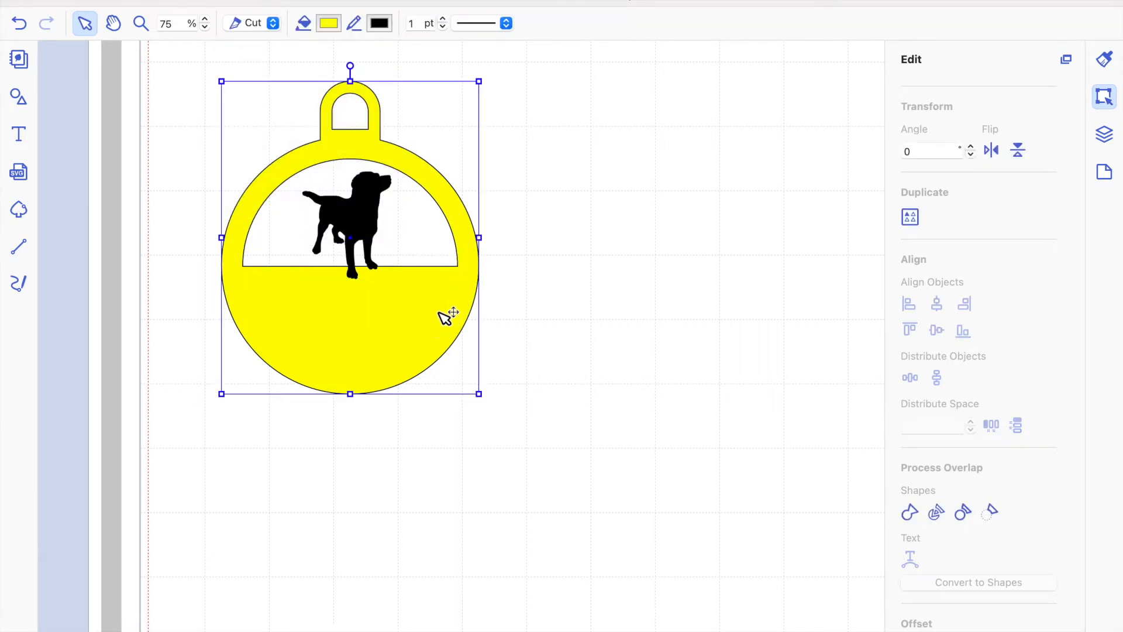
key(super+d)
drag(446, 316, 786, 291)
Step: Duplicate the original yellow tag again and place this copy below, between the other two tags
click(353, 333)
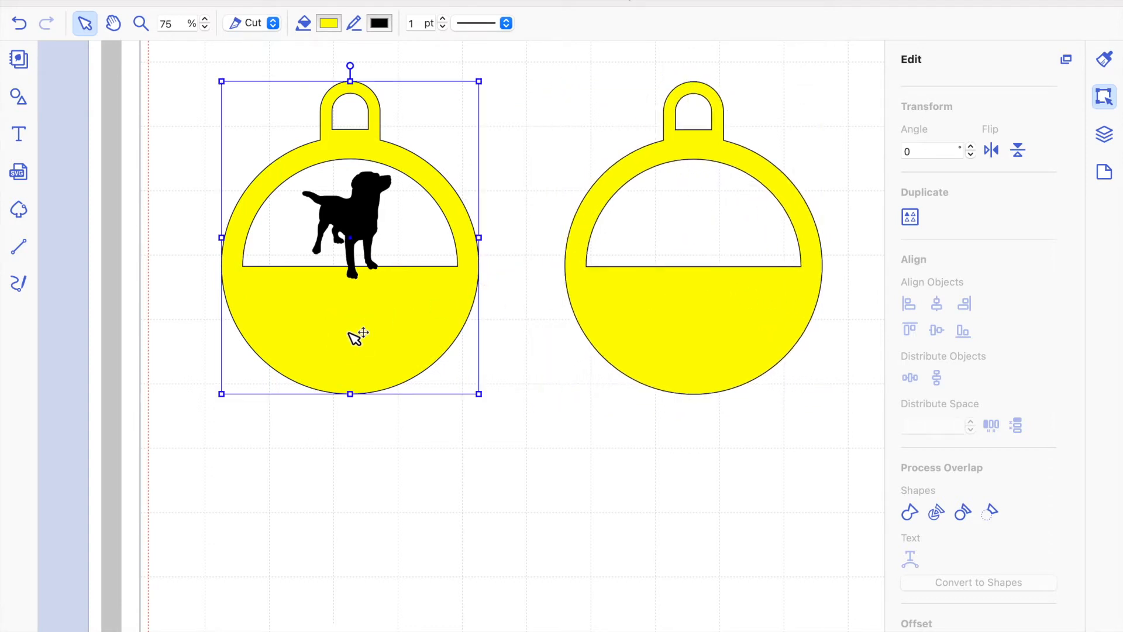
key(super+d)
drag(357, 333, 554, 631)
Step: Weld the dog silhouette and its tag into one shape and move the merged tag slightly up and left
drag(268, 99, 373, 235)
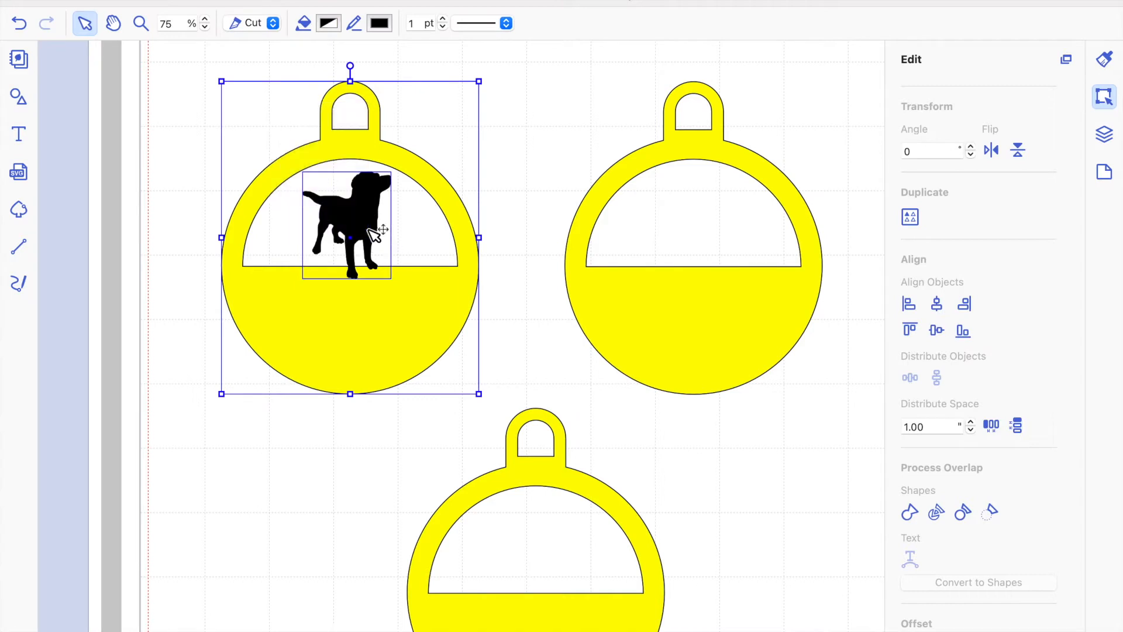
click(910, 513)
click(542, 297)
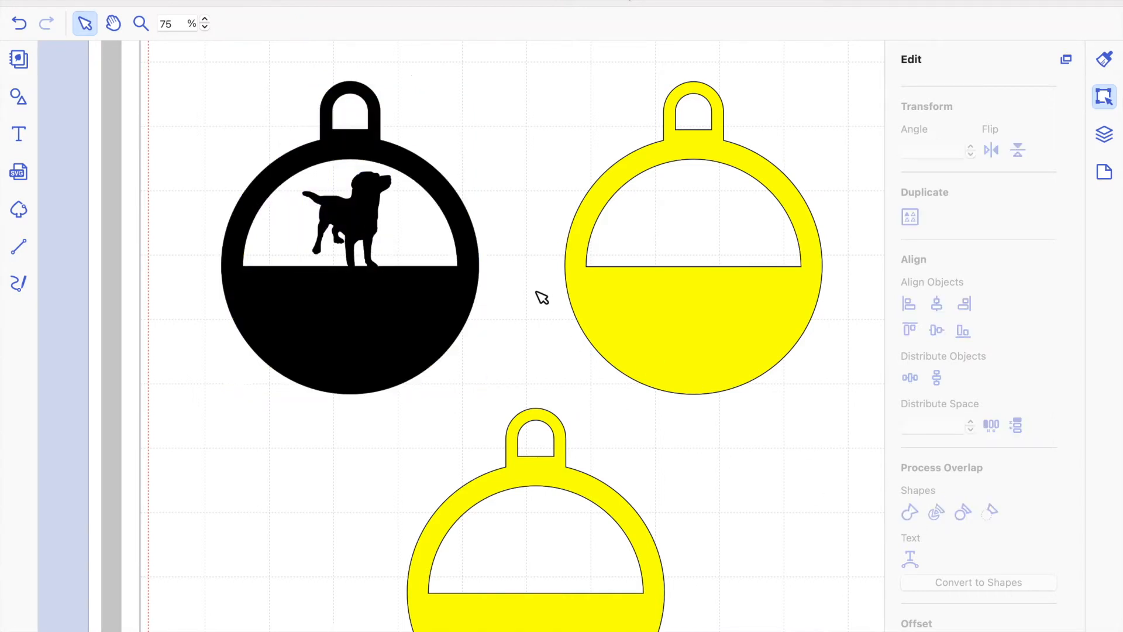
drag(361, 308, 328, 286)
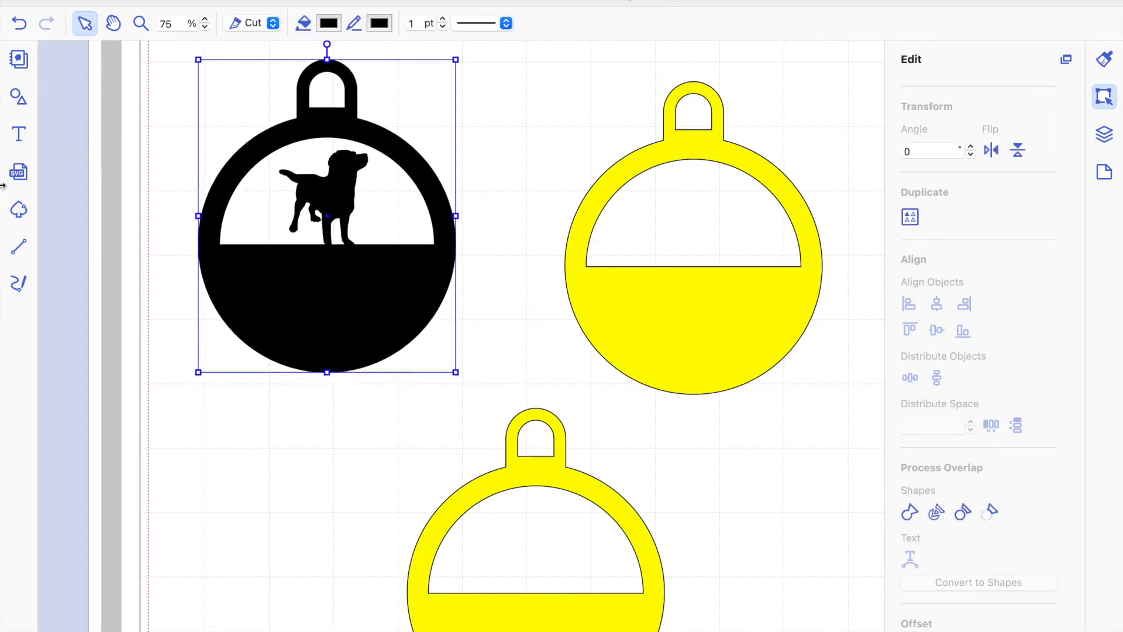
Step: Import the file cat56.svg from Downloads onto the mat
click(17, 173)
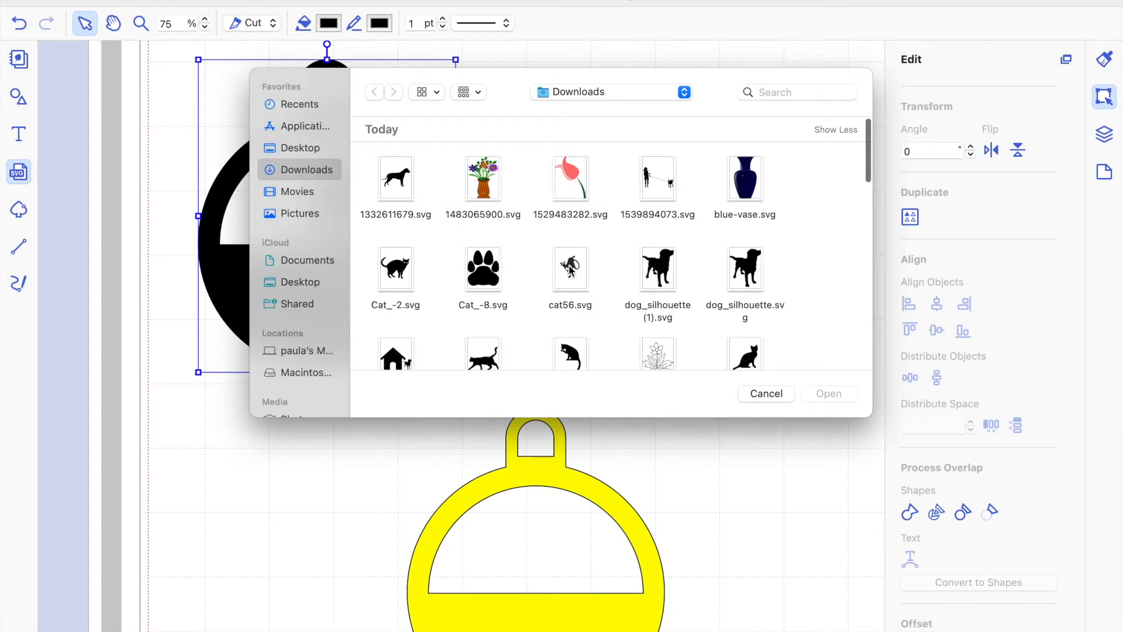
scroll(570, 271, down, 2)
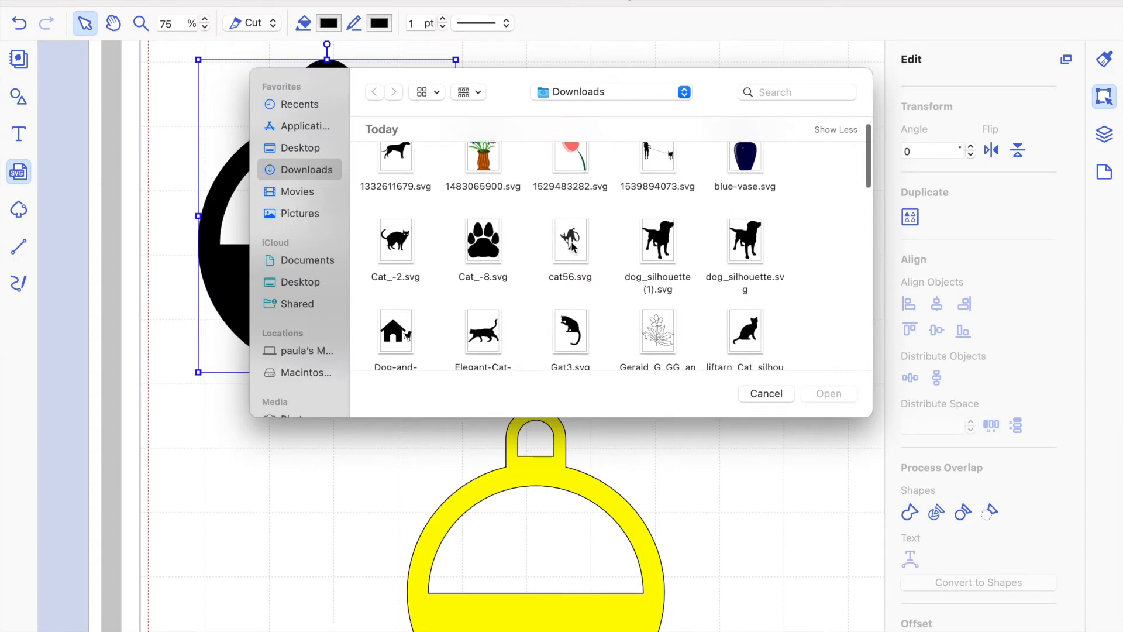
click(573, 247)
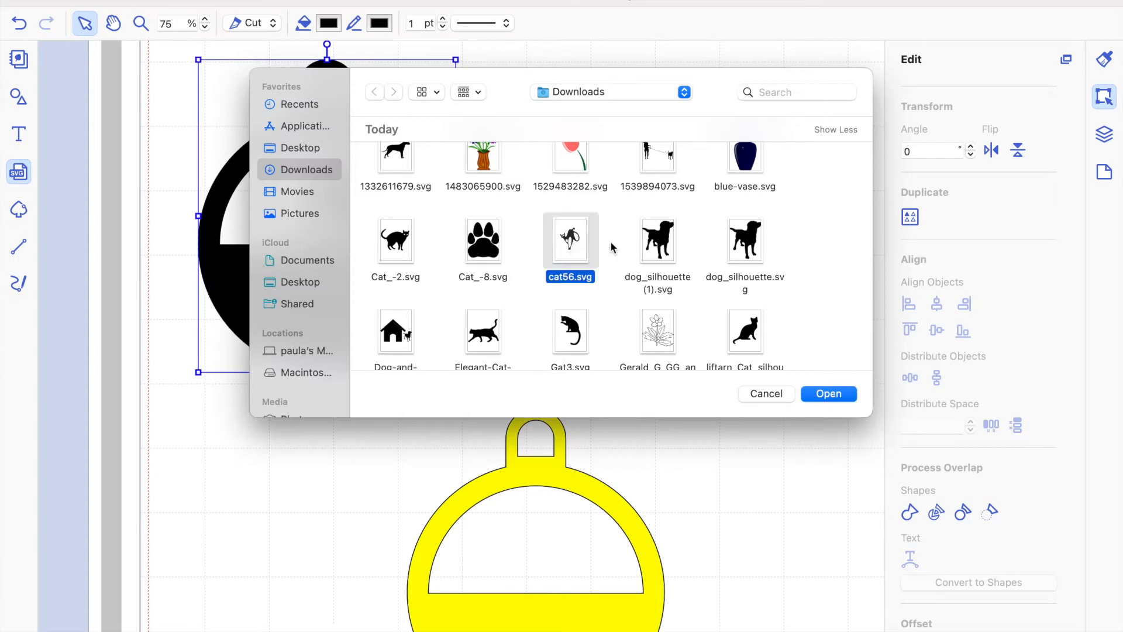
click(825, 394)
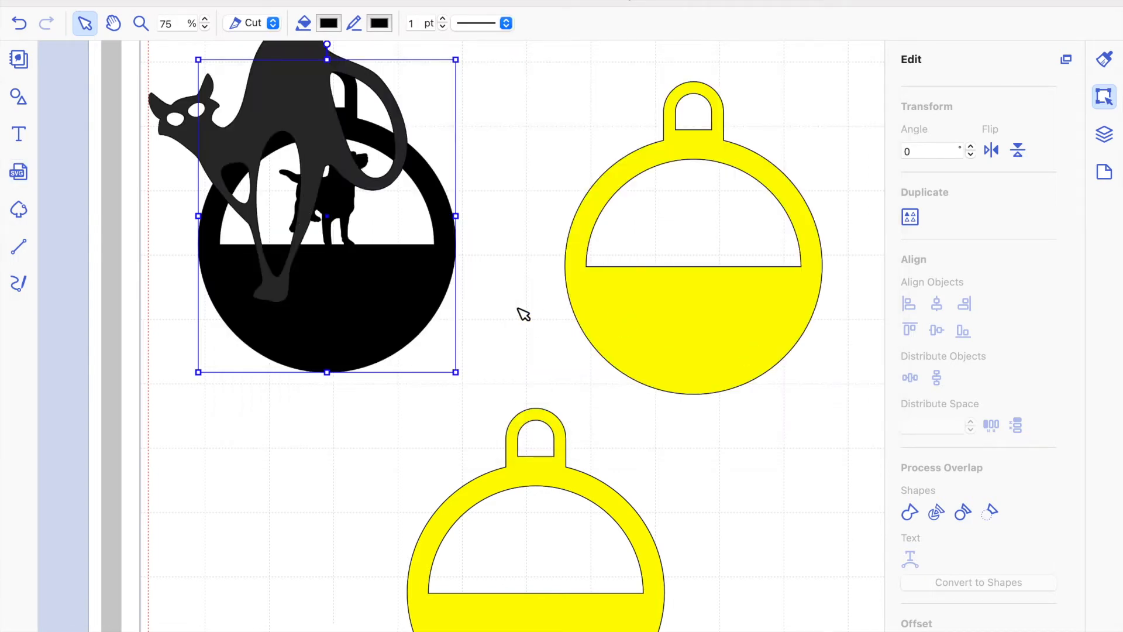
Step: Move the cat silhouette off the dog tag and shrink it to fit a tag's half-circle opening
click(360, 127)
drag(621, 232, 689, 301)
drag(561, 206, 737, 398)
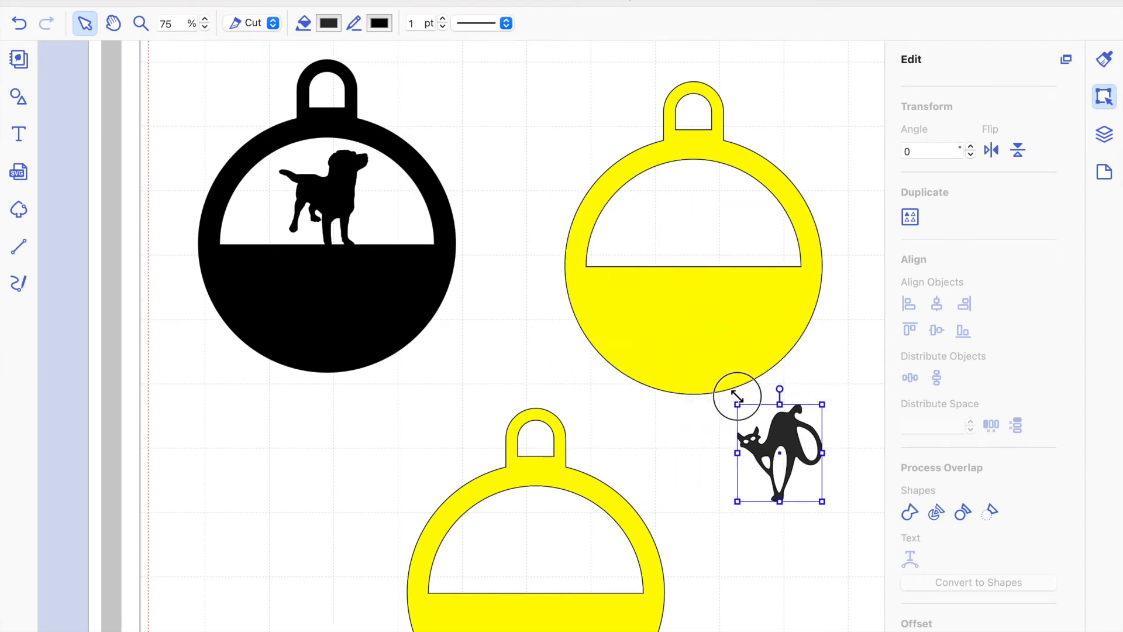
Step: Set the cat's fill colour to Orchid and place it in the second tag's opening with its feet on the straight edge
click(327, 23)
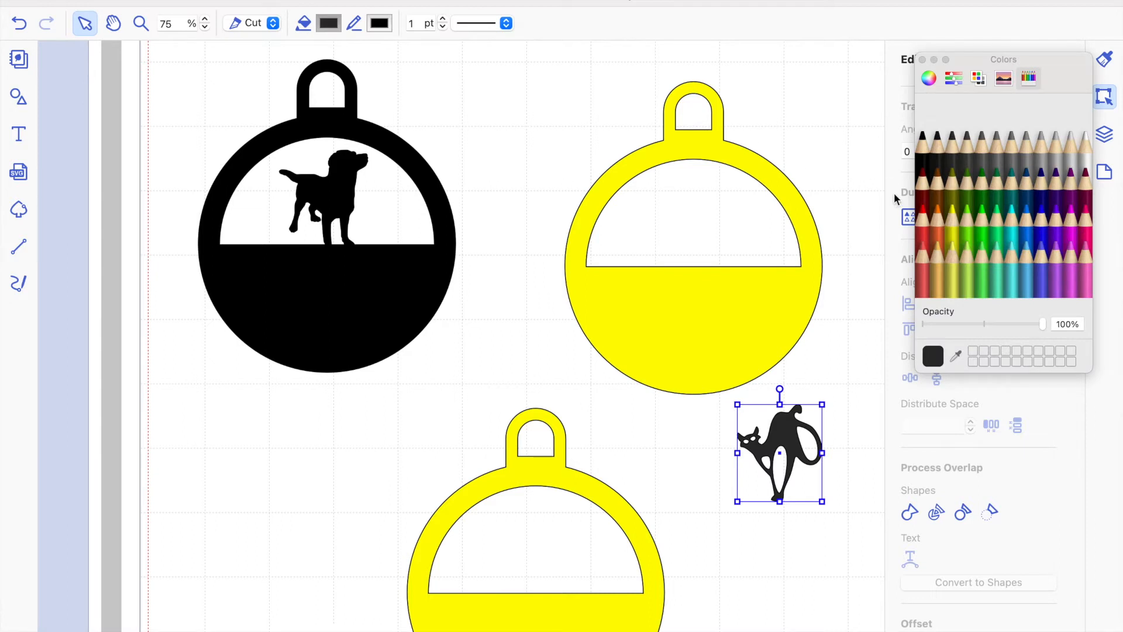
click(1073, 222)
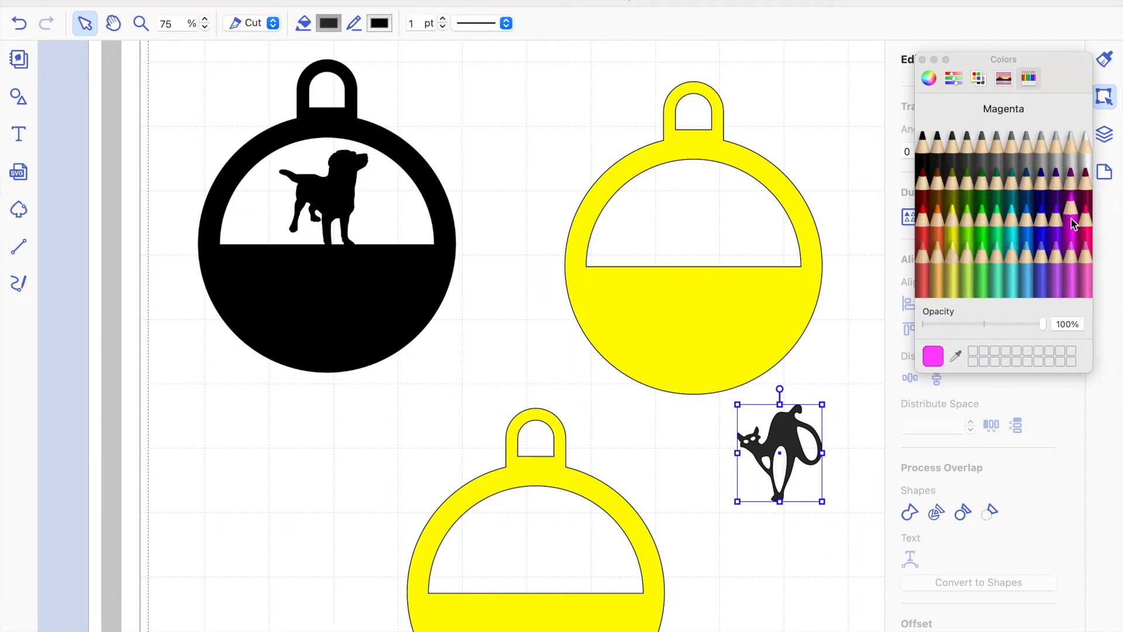
click(1042, 264)
drag(776, 427, 692, 205)
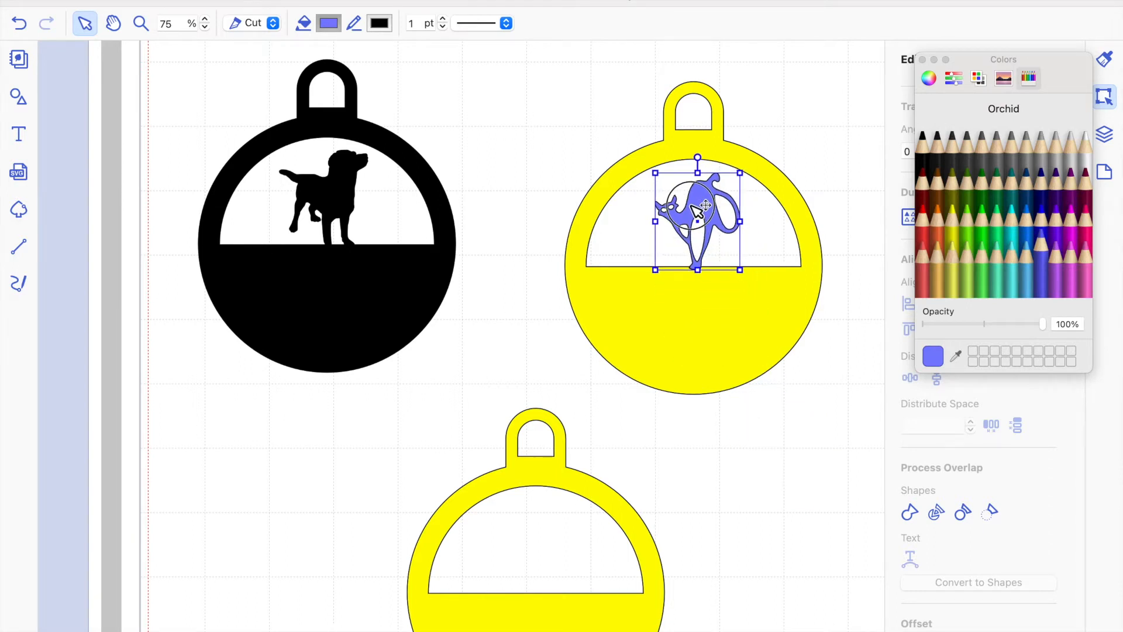
click(818, 125)
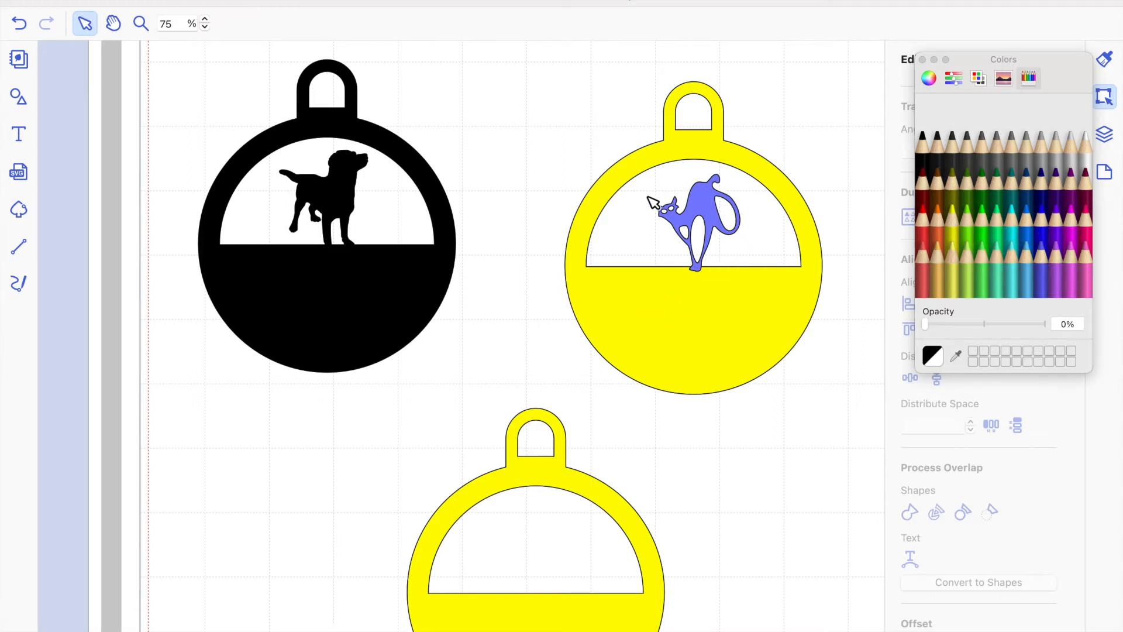
Step: Nudge the cat silhouette slightly up and left within the second tag's opening
click(698, 267)
key(Up)
key(Up)
key(Left)
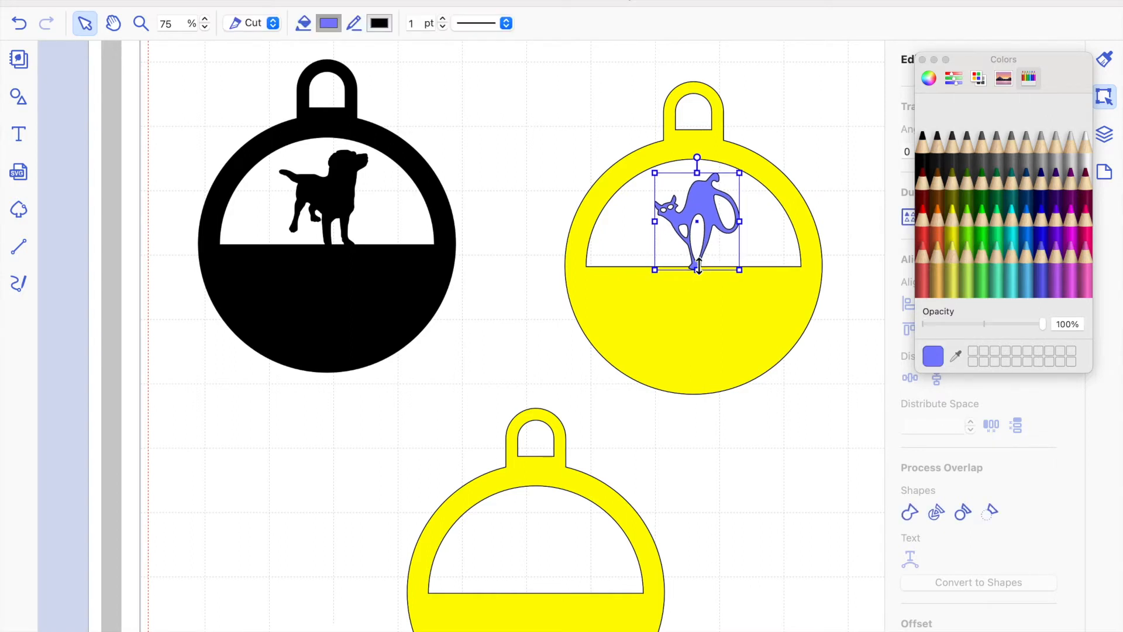
click(806, 138)
Step: Weld the cat silhouette and the second tag into one shape
drag(800, 131, 715, 215)
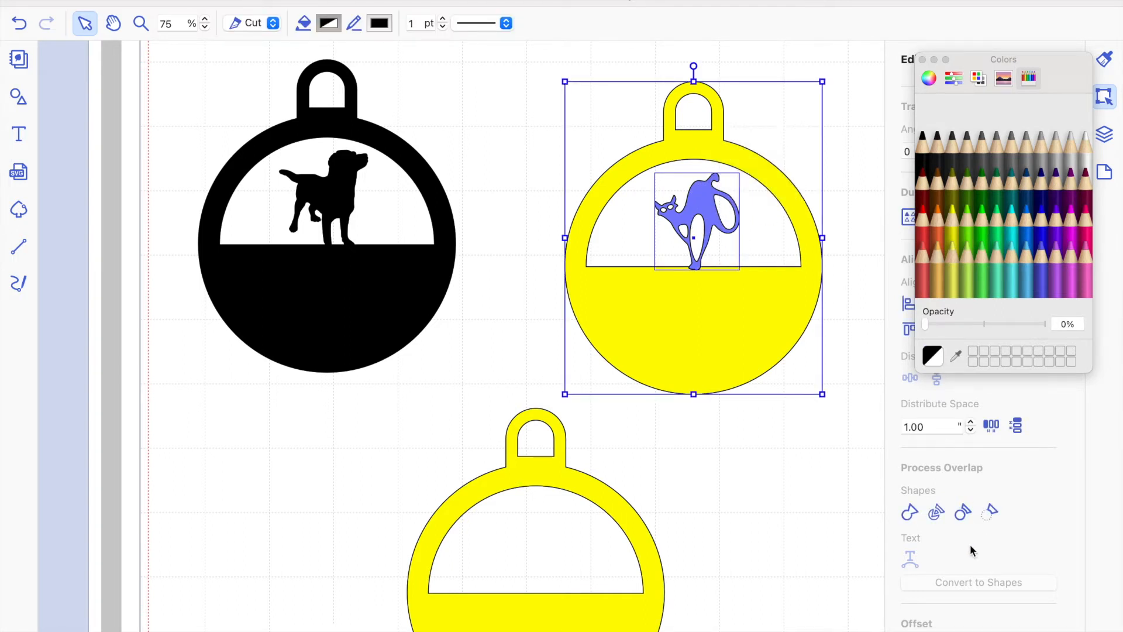
click(910, 513)
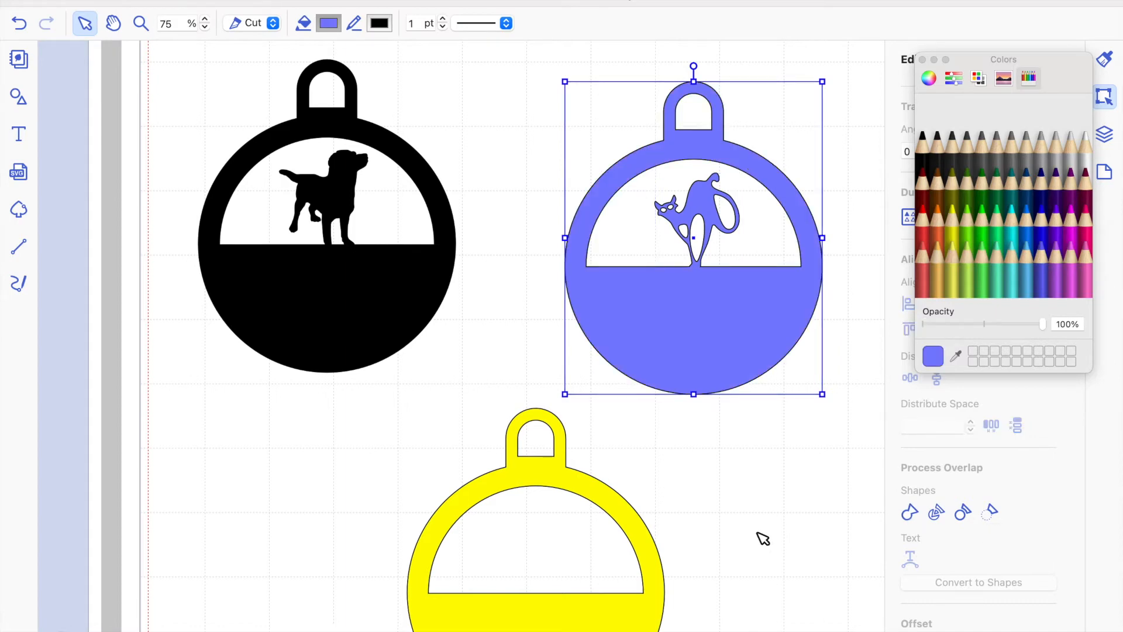
click(762, 537)
Step: Move the merged cat tag level with the dog tag and shift the remaining yellow tag up towards them
drag(699, 322, 702, 298)
click(539, 621)
drag(536, 619, 520, 546)
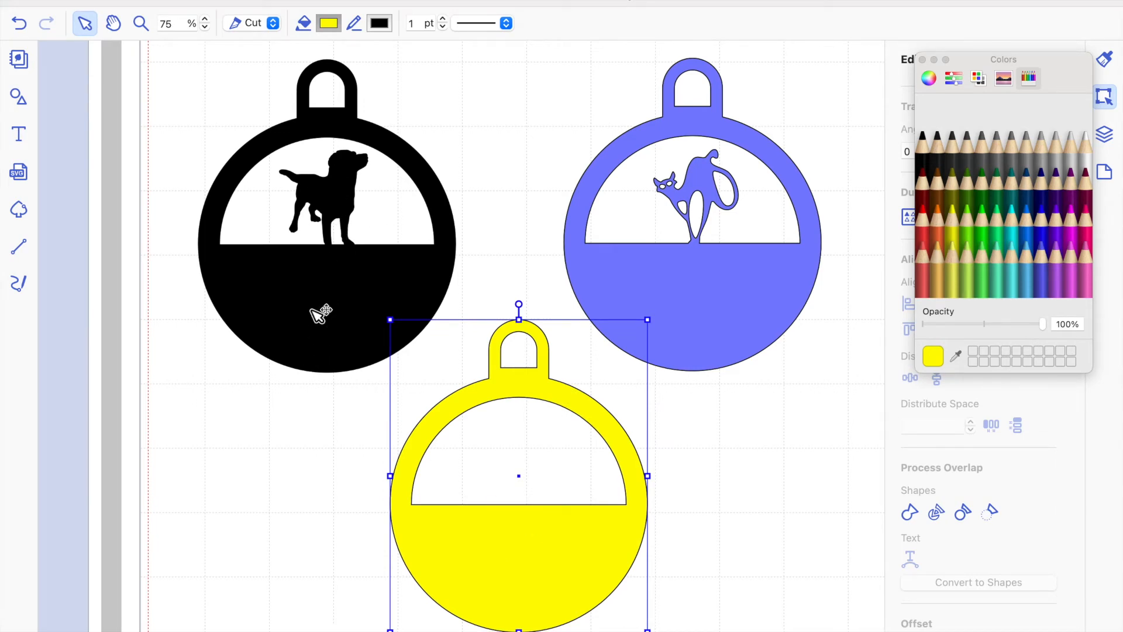
Step: Scale the merged dog tag down slightly from its lower-left corner
click(321, 313)
drag(199, 372, 211, 406)
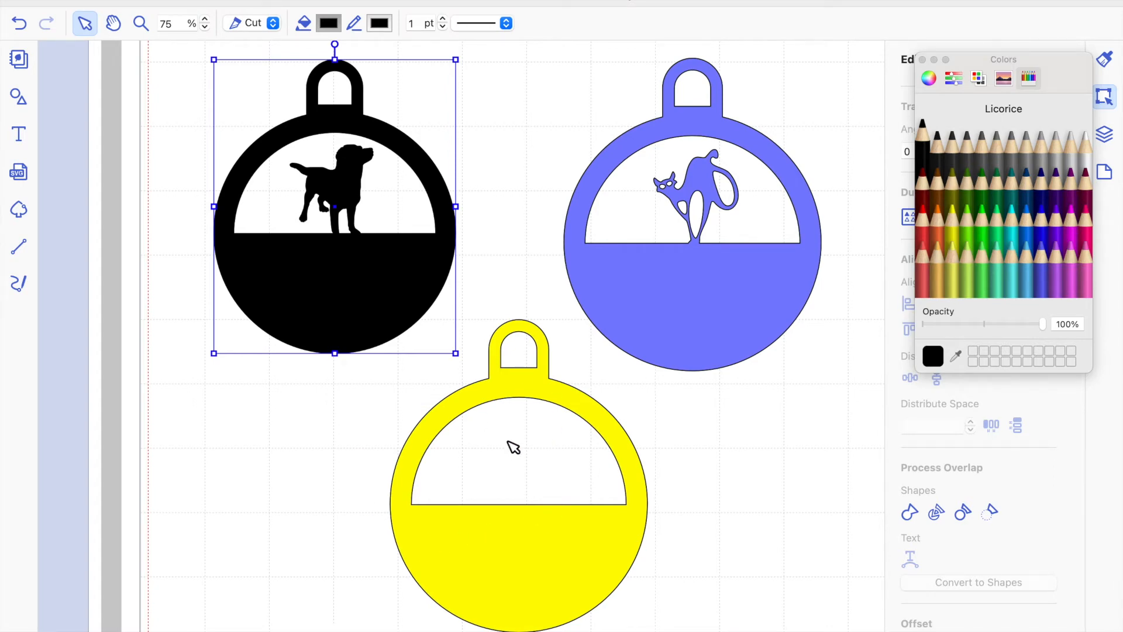
click(718, 448)
Step: Start an SVG import and browse from the Movies location to the Ballerina folder
scroll(493, 424, down, 5)
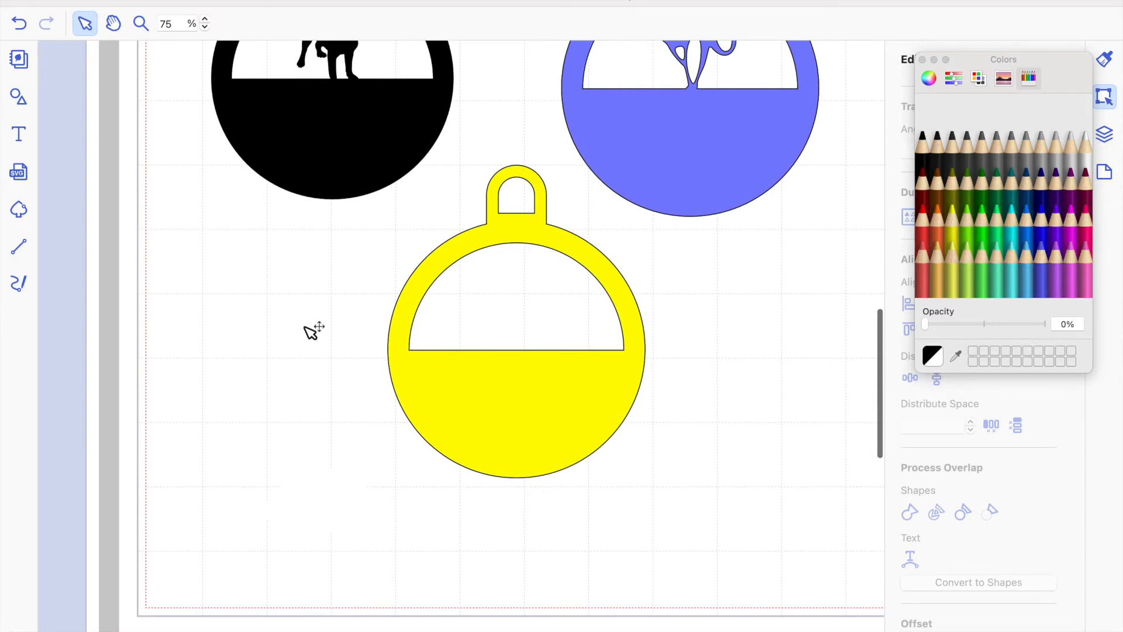
click(18, 172)
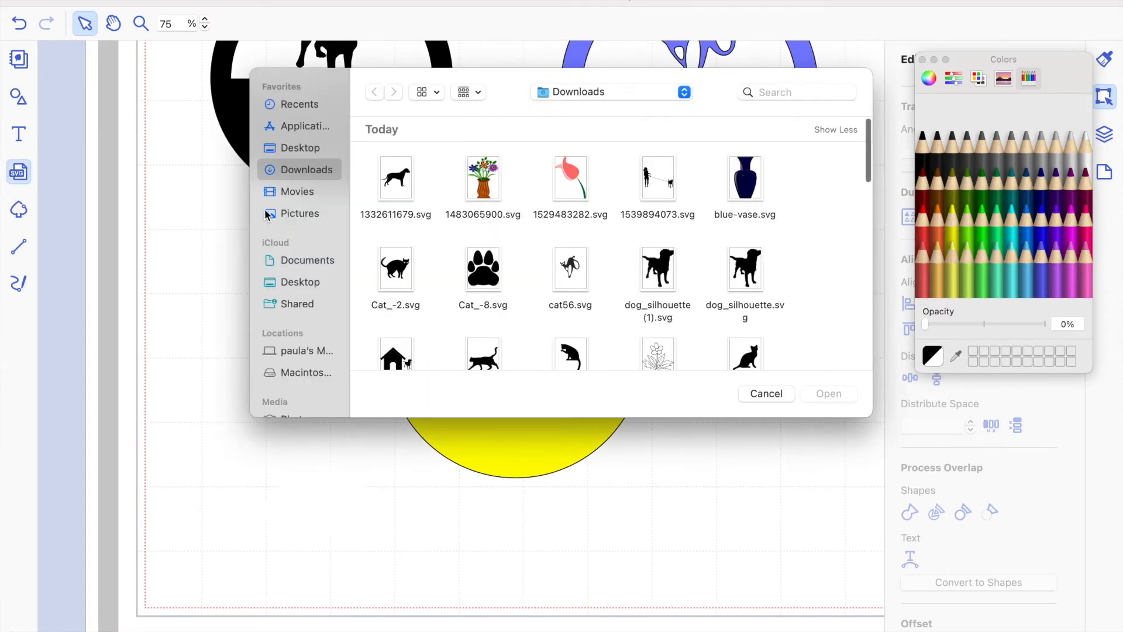
click(308, 195)
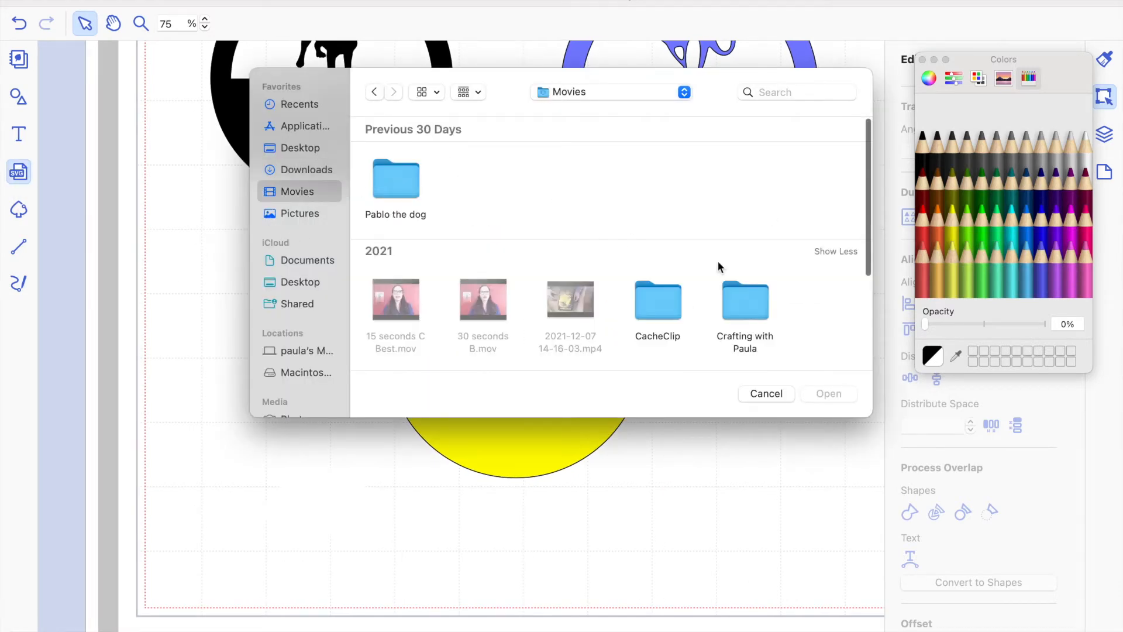
double_click(746, 315)
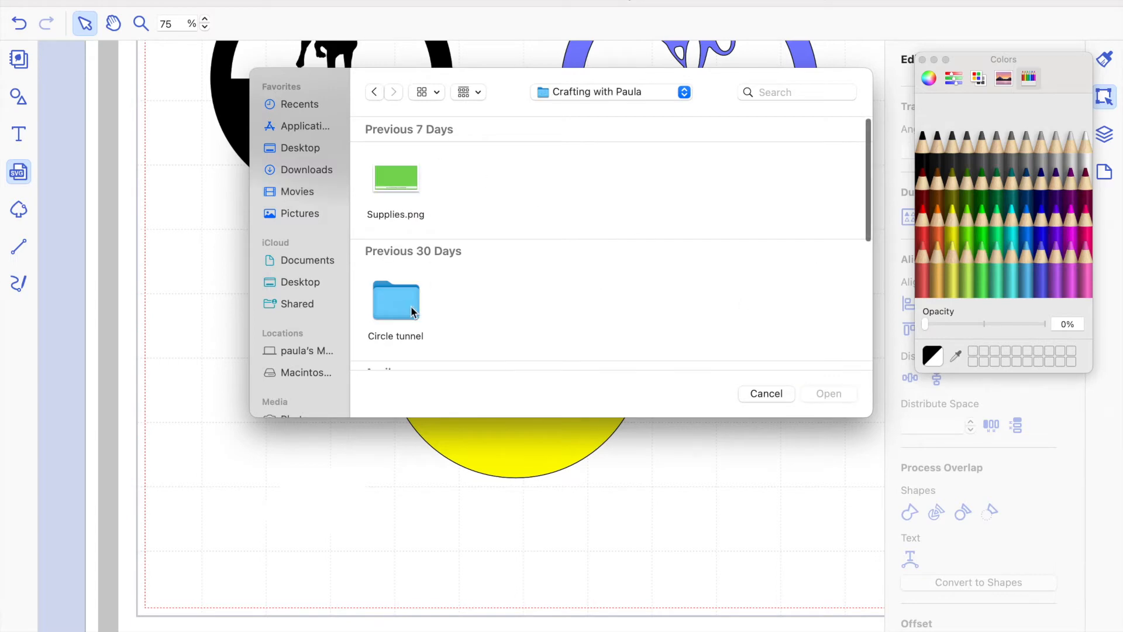
scroll(405, 306, down, 5)
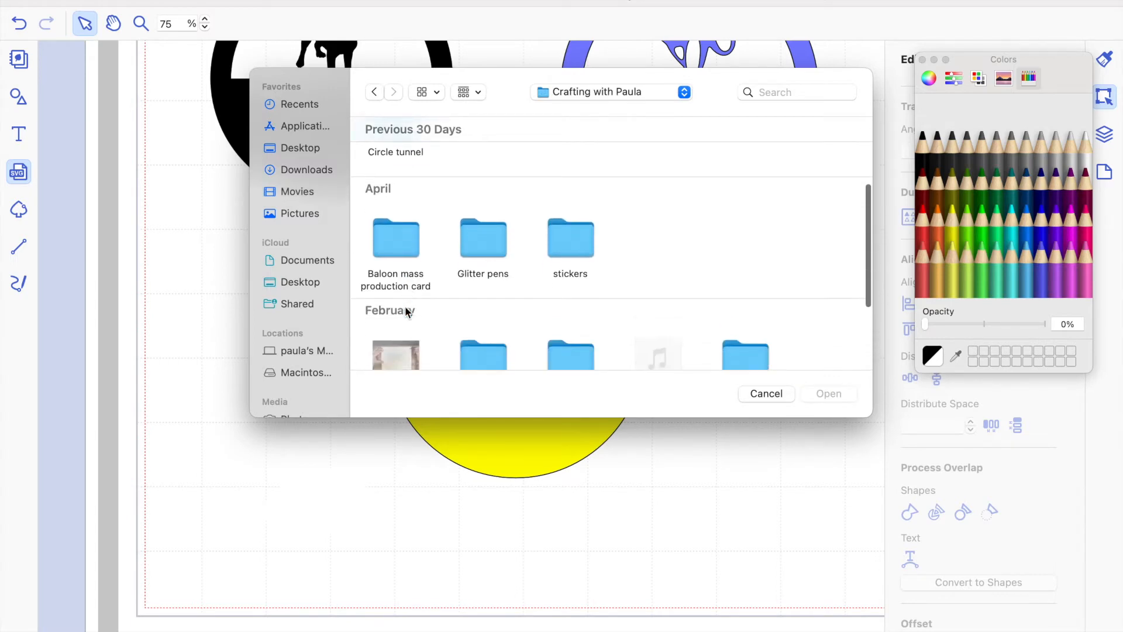
scroll(405, 311, down, 4)
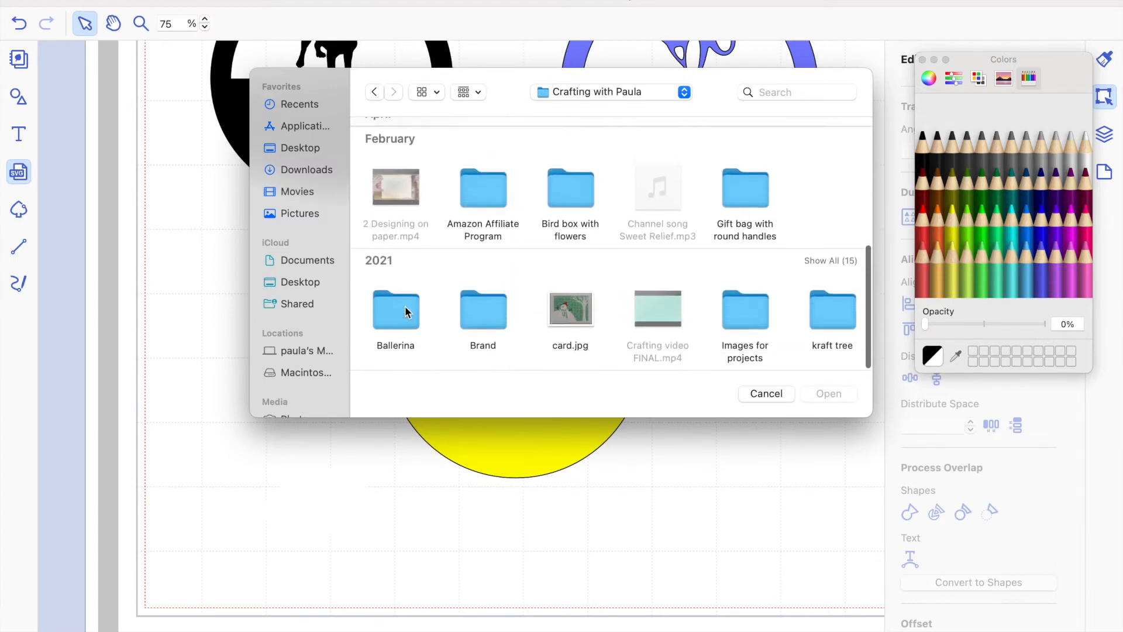
click(390, 303)
double_click(389, 303)
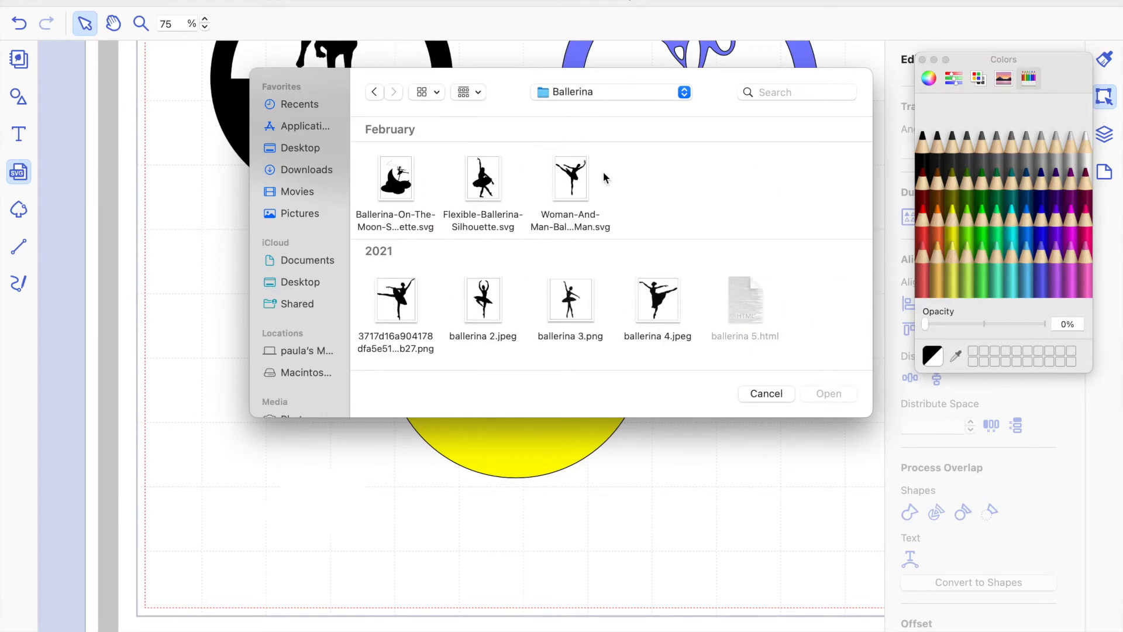
double_click(486, 301)
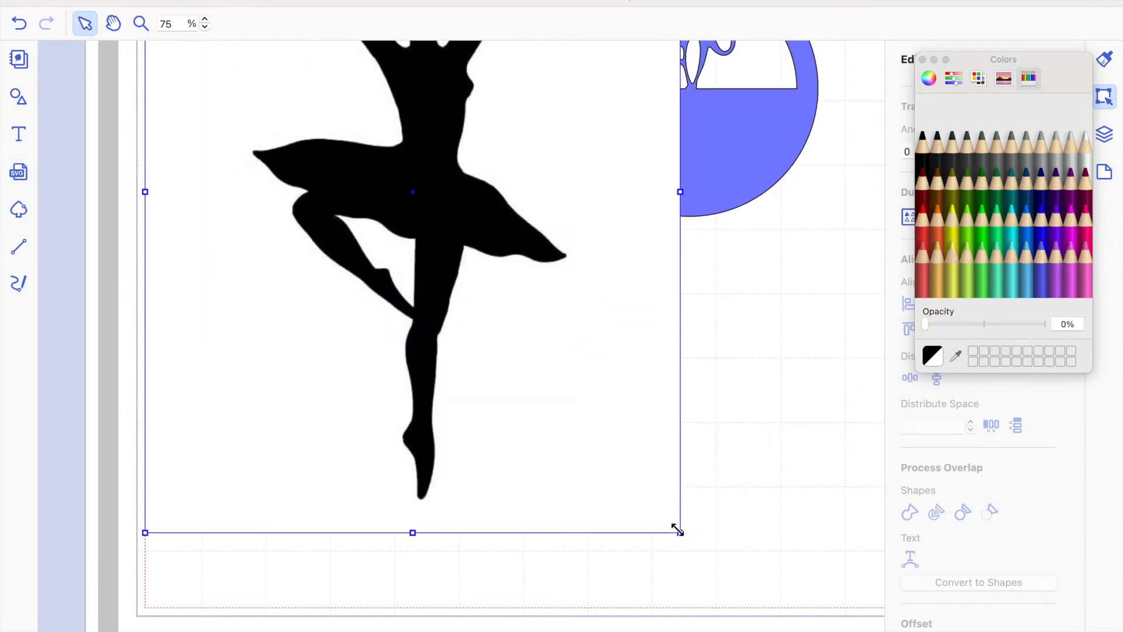
drag(677, 531, 490, 307)
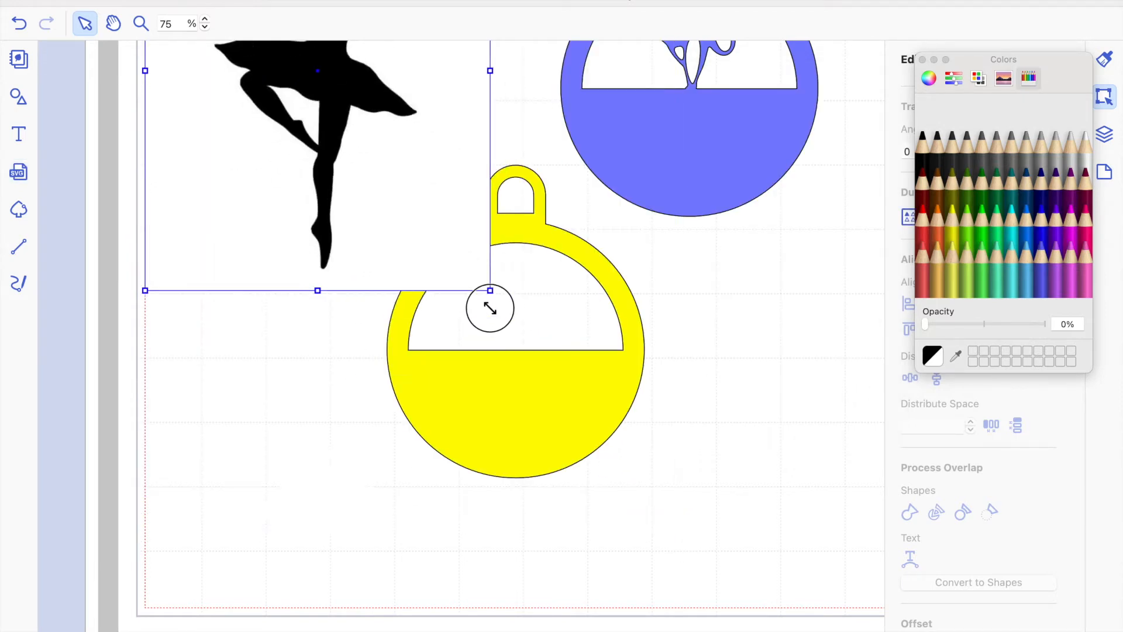
key(Delete)
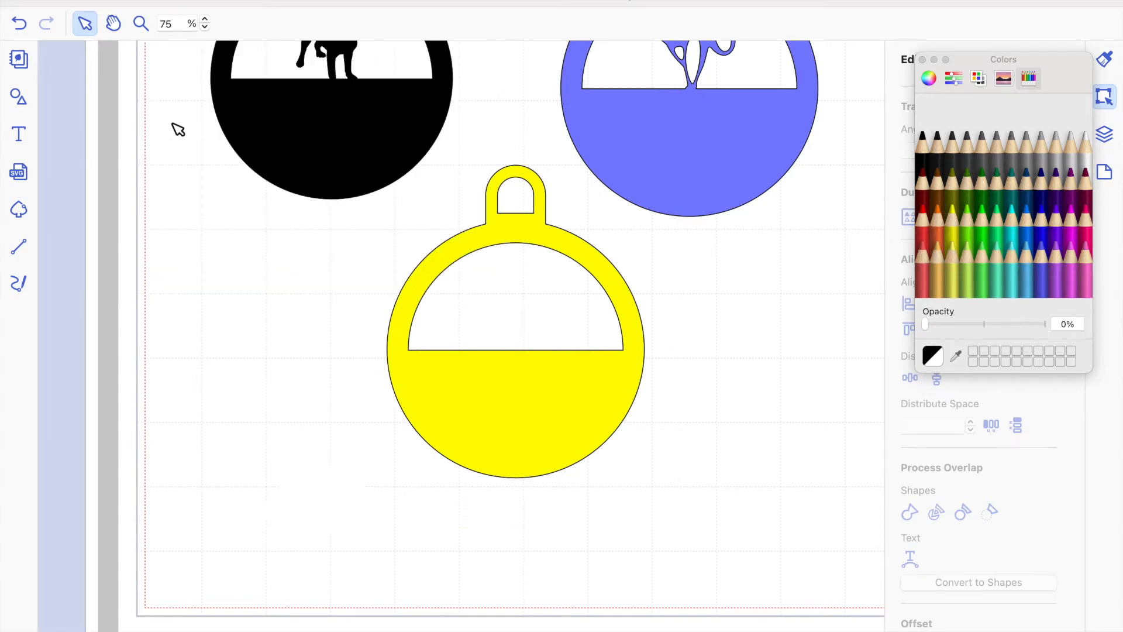
Step: Import Flexible-Ballerina-Silhouette.svg onto the artboard, accept the automatic resizing and select the silhouette
click(17, 173)
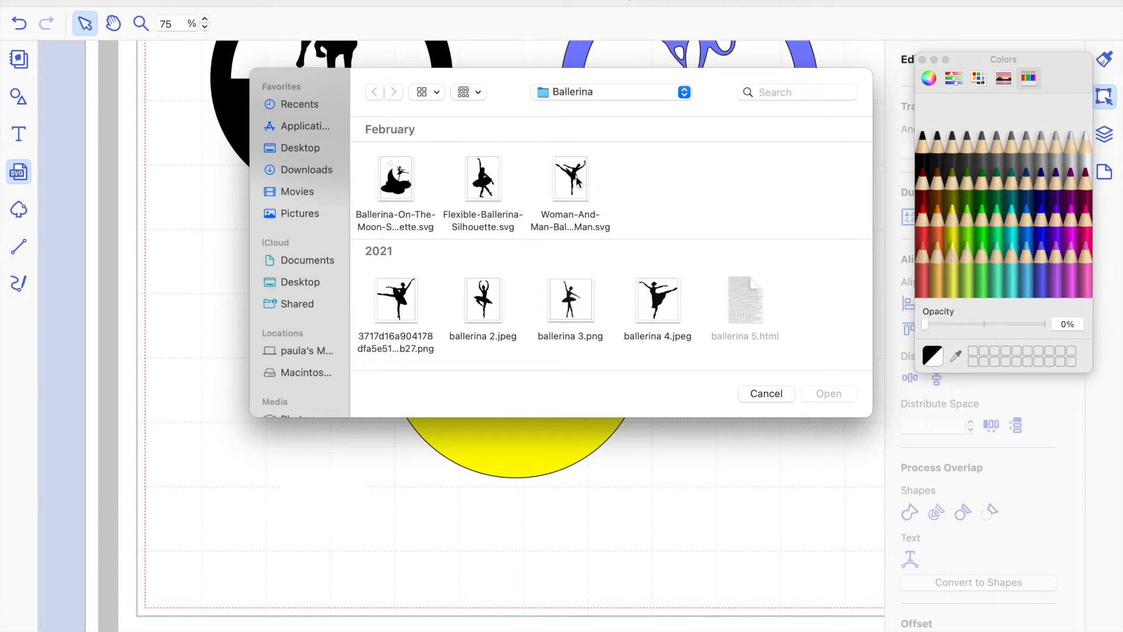
double_click(485, 189)
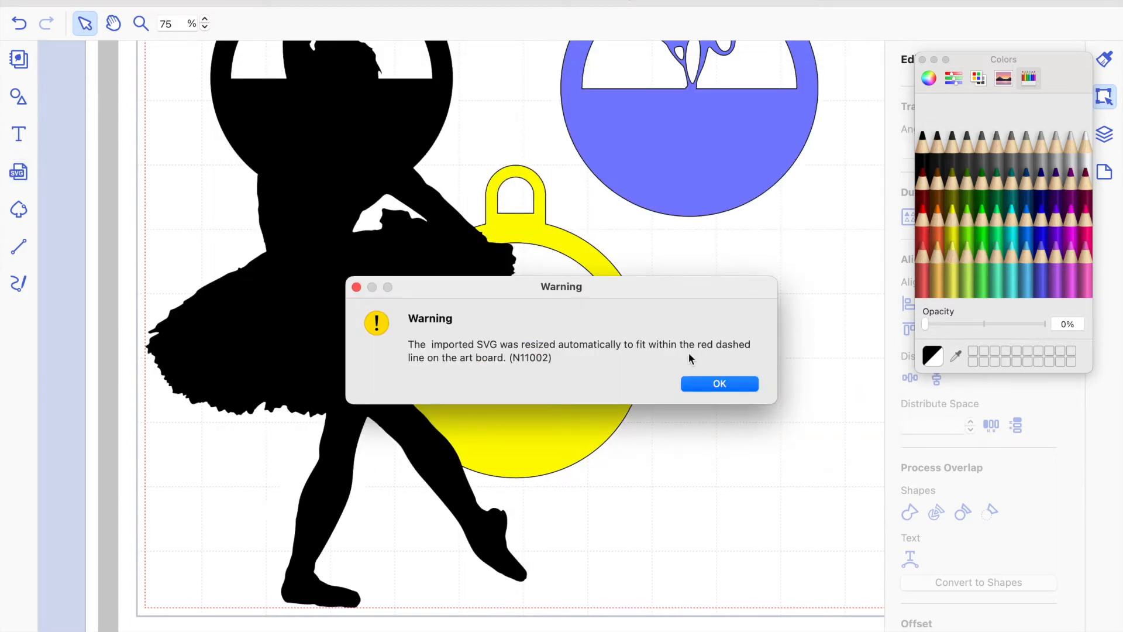
click(690, 381)
click(310, 586)
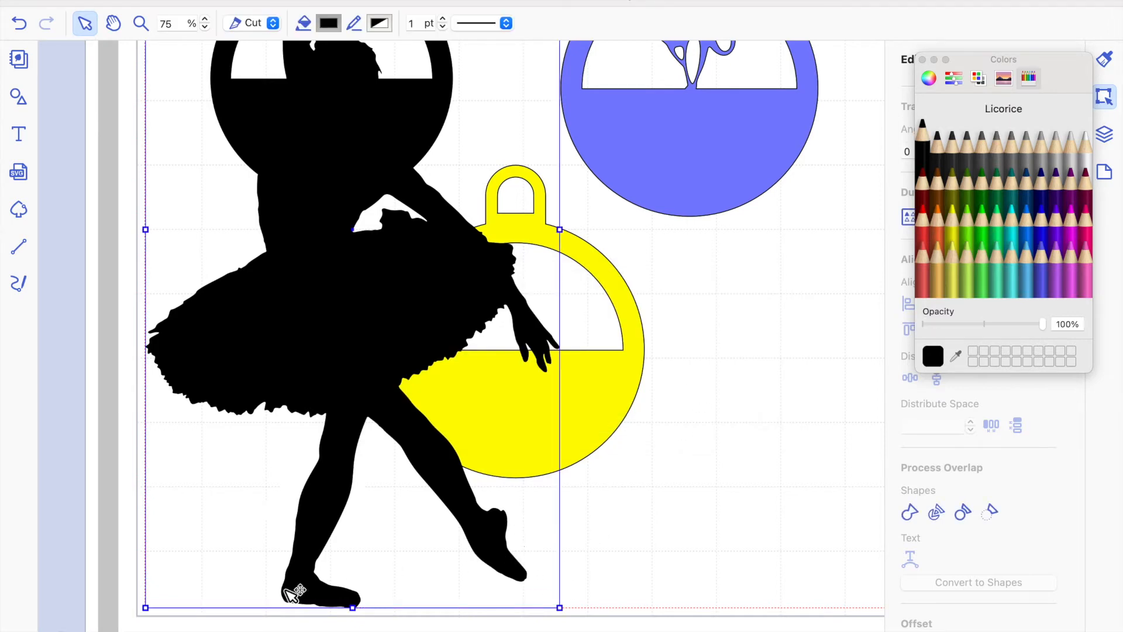
Step: Scale the ballerina silhouette down to roughly the height of the yellow tag's half-circle opening and place it there
drag(144, 606, 458, 253)
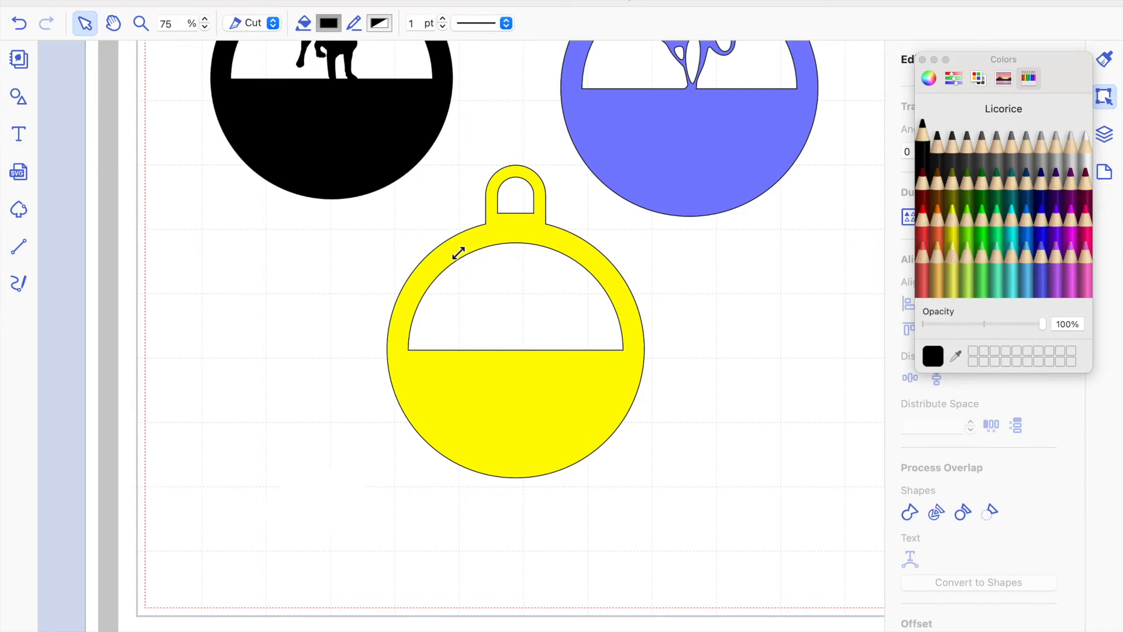
scroll(465, 258, up, 10)
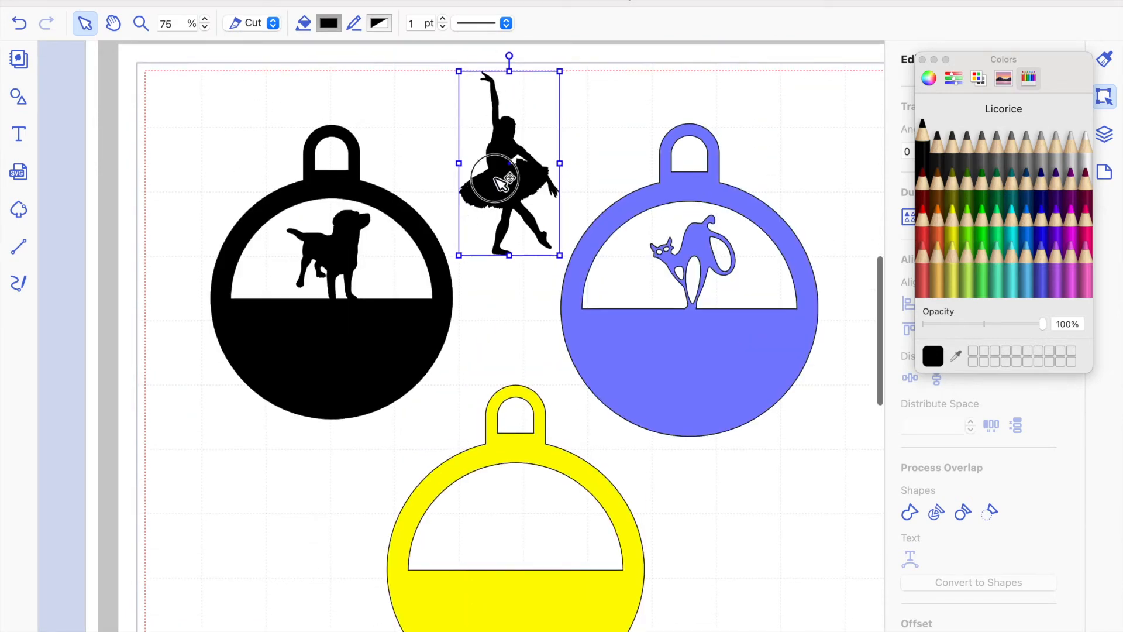
drag(510, 386, 511, 431)
scroll(511, 431, down, 3)
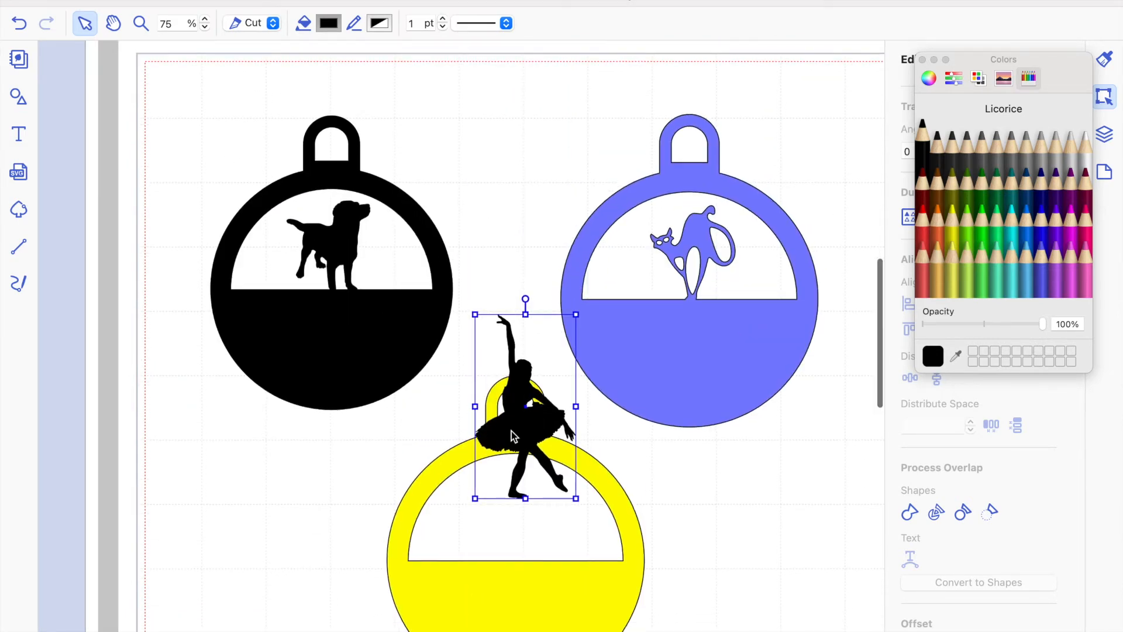
scroll(511, 436, down, 2)
drag(471, 229, 527, 437)
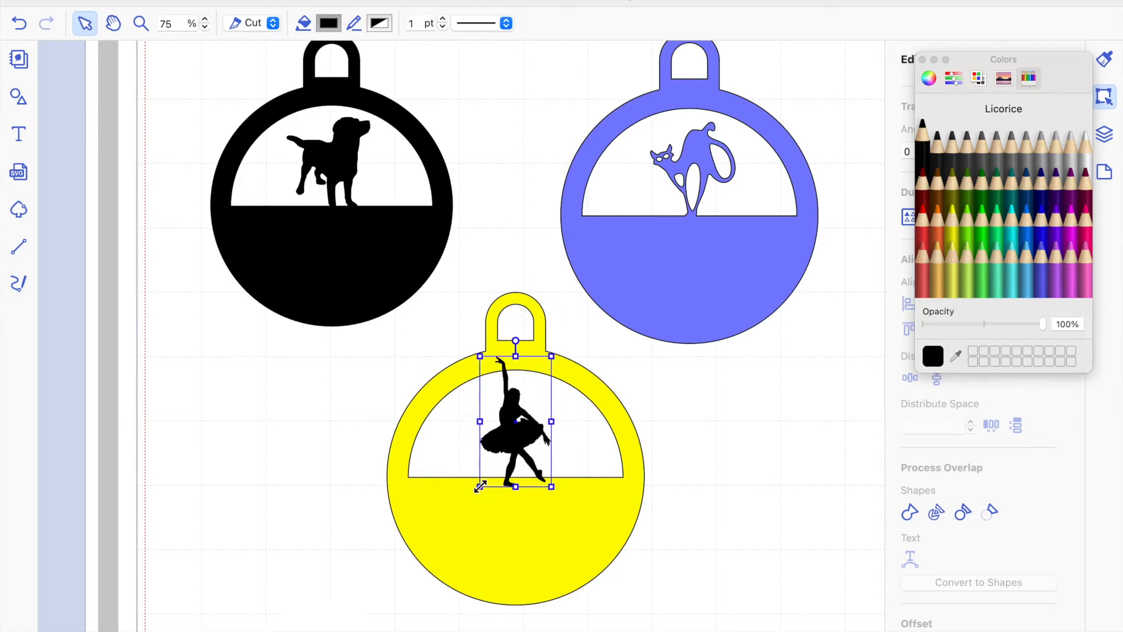
drag(480, 486, 486, 471)
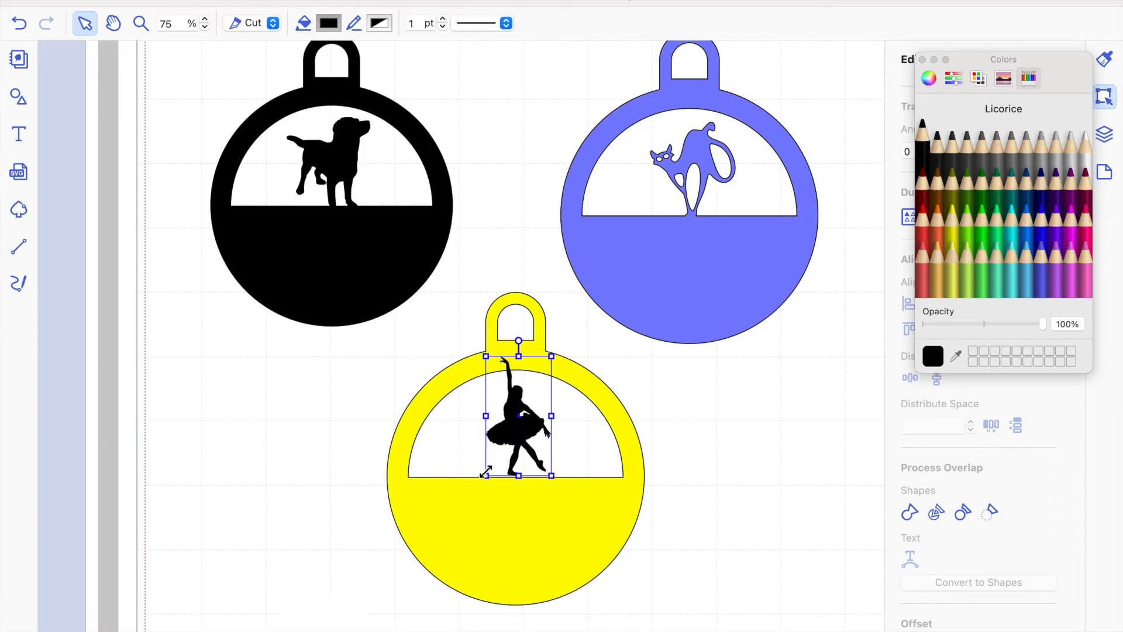
Step: Nudge the ballerina down and slightly left so her foot overlaps the opening's flat edge and her raised hand overlaps the rim
key(Down)
key(Down)
key(Down)
key(Down)
key(Down)
key(Down)
key(Down)
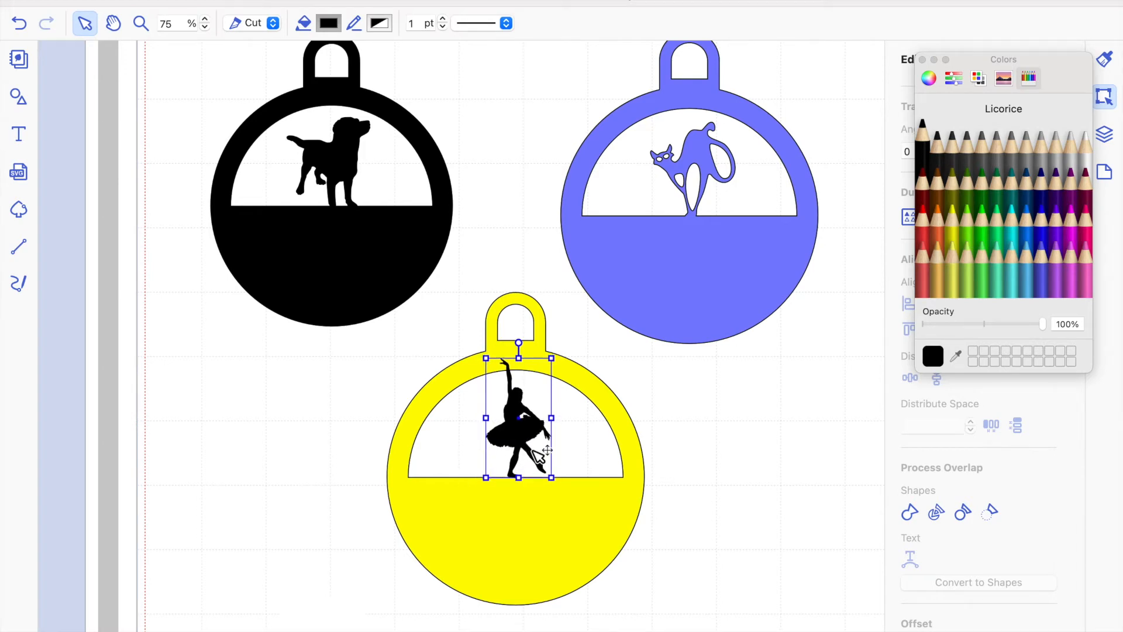
key(Left)
key(Left)
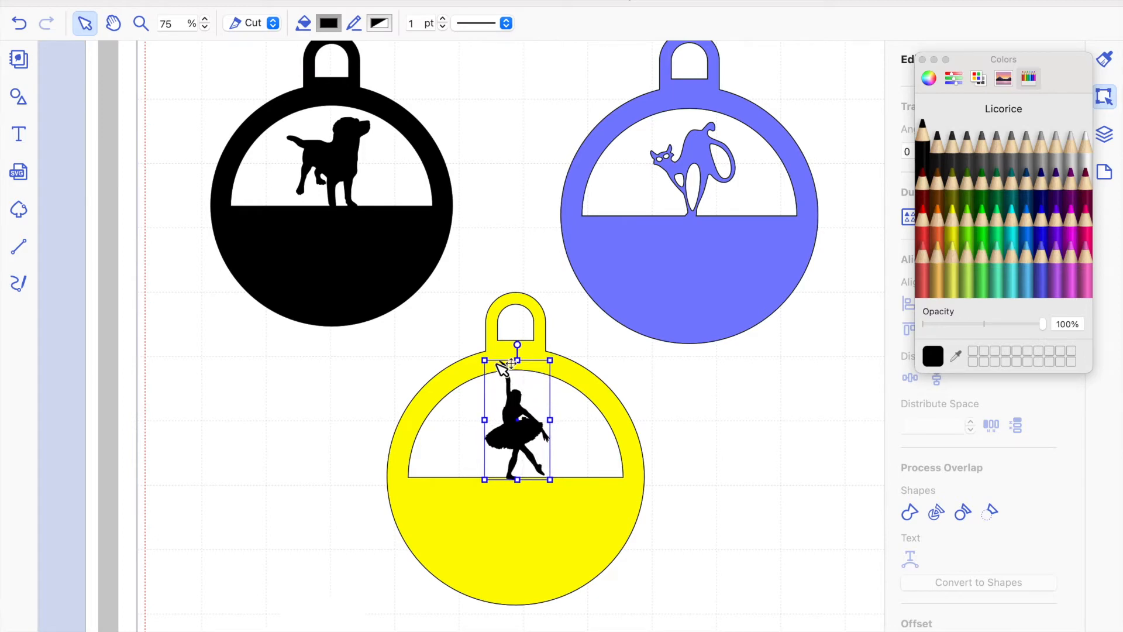
drag(485, 359, 485, 362)
click(750, 401)
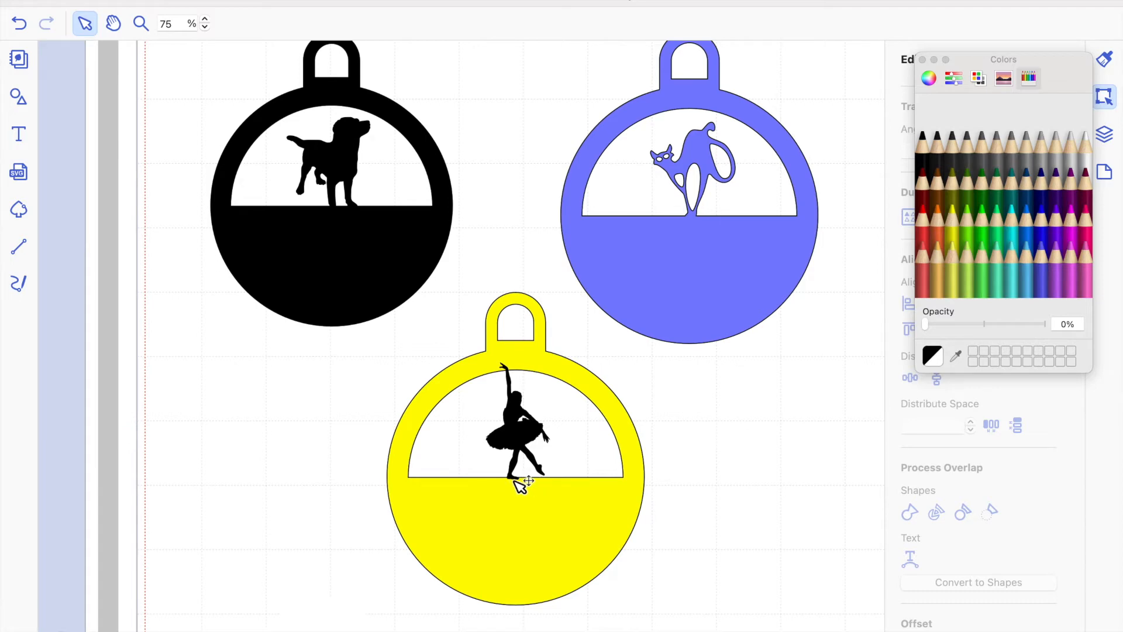
Step: Weld the ballerina silhouette and the yellow tag into one shape
drag(470, 297, 563, 490)
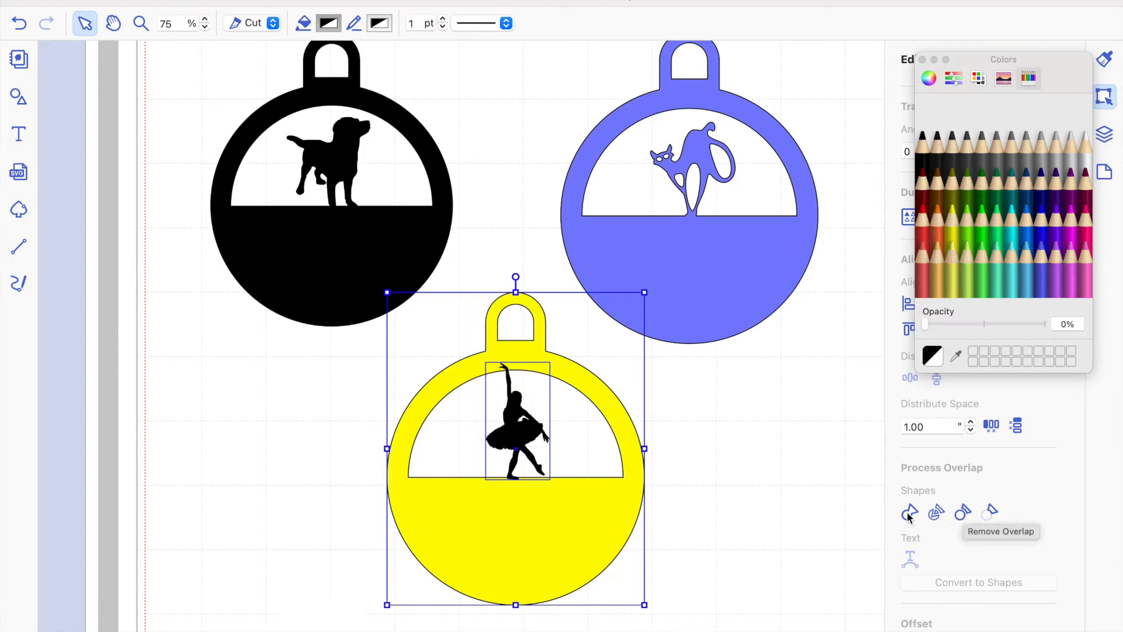
click(732, 456)
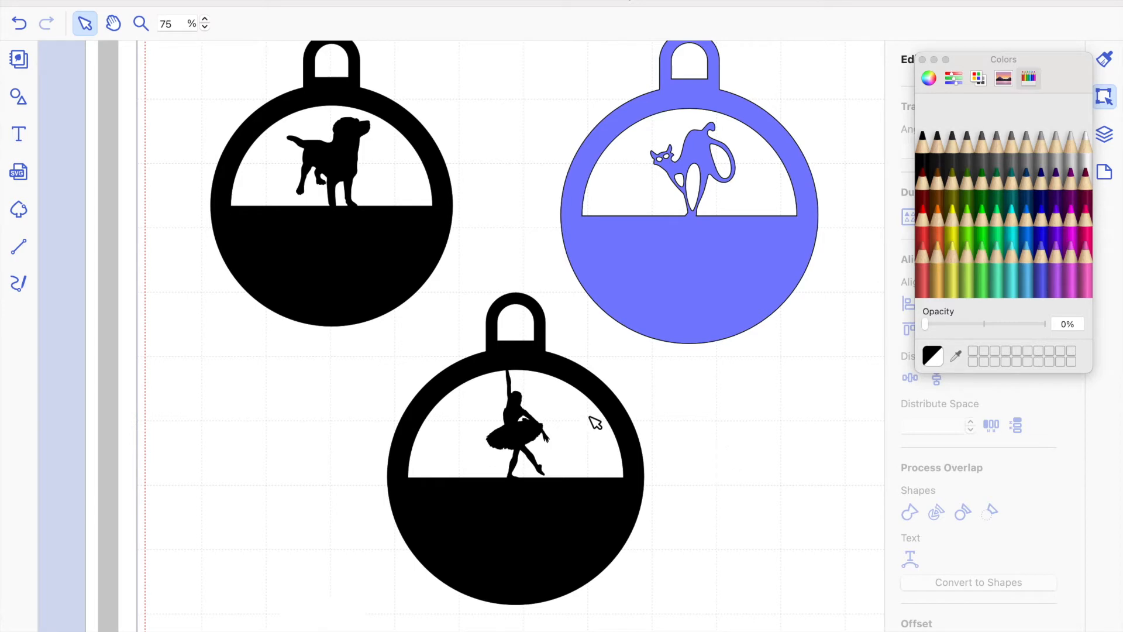
Step: Examine the layout of all three welded tags across the whole cutting mat
scroll(571, 434, down, 3)
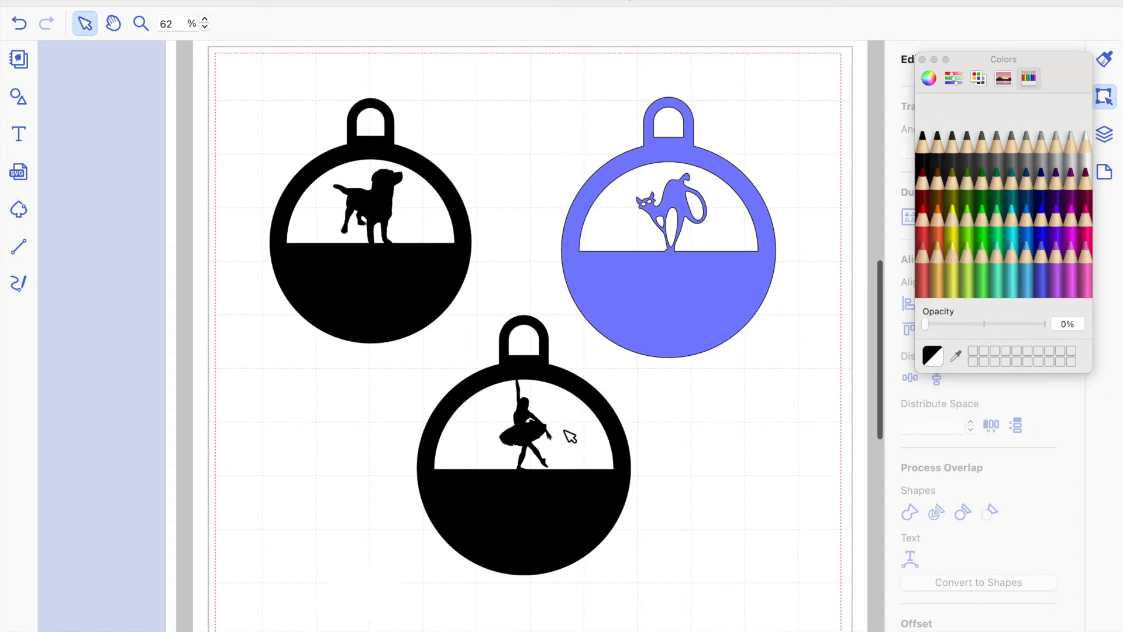
click(550, 500)
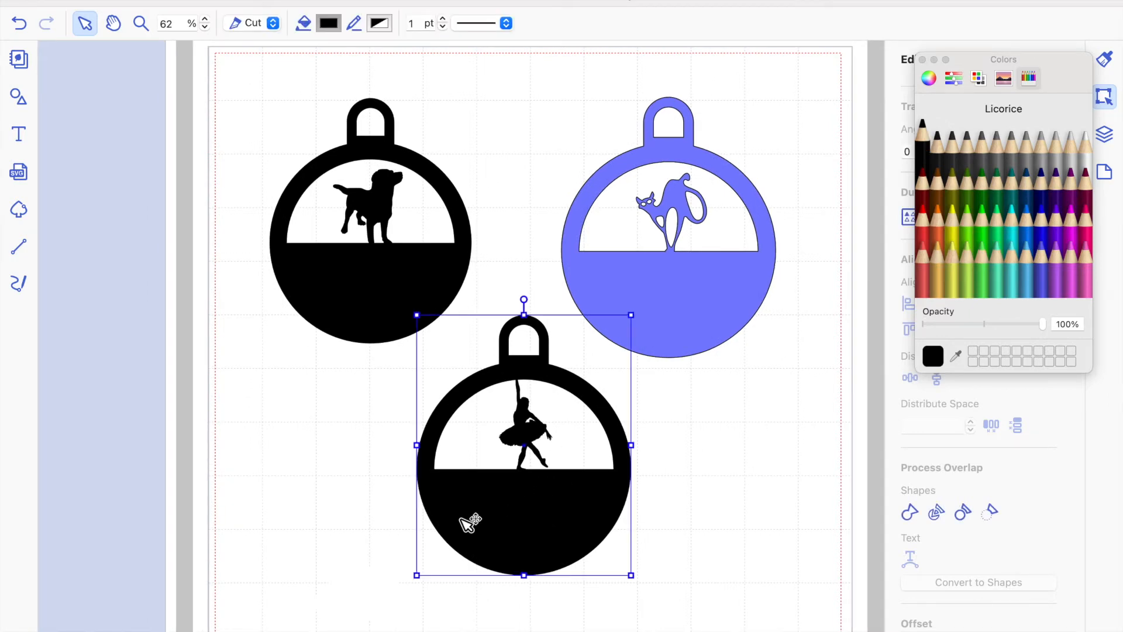
scroll(467, 526, down, 10)
scroll(467, 525, up, 8)
scroll(467, 525, down, 2)
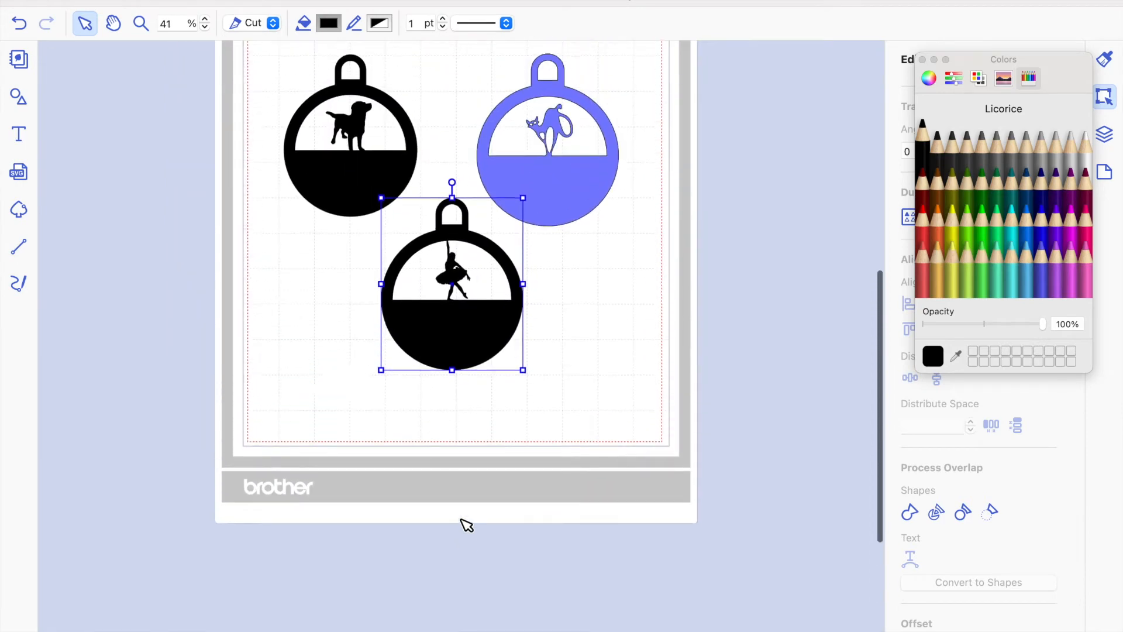
scroll(466, 525, up, 5)
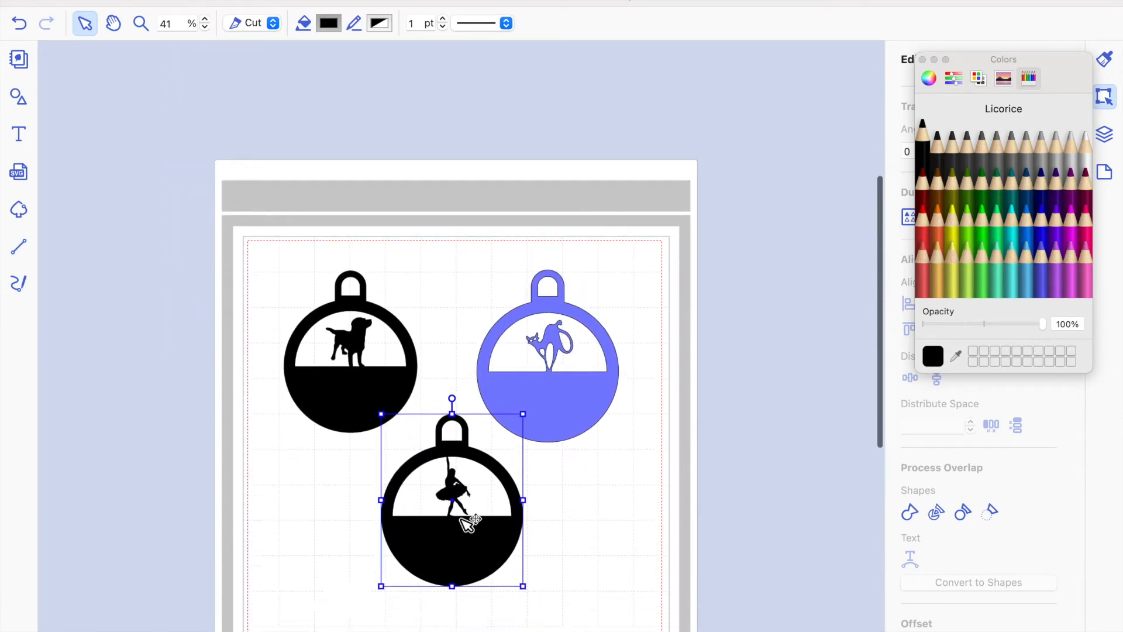
scroll(461, 517, down, 2)
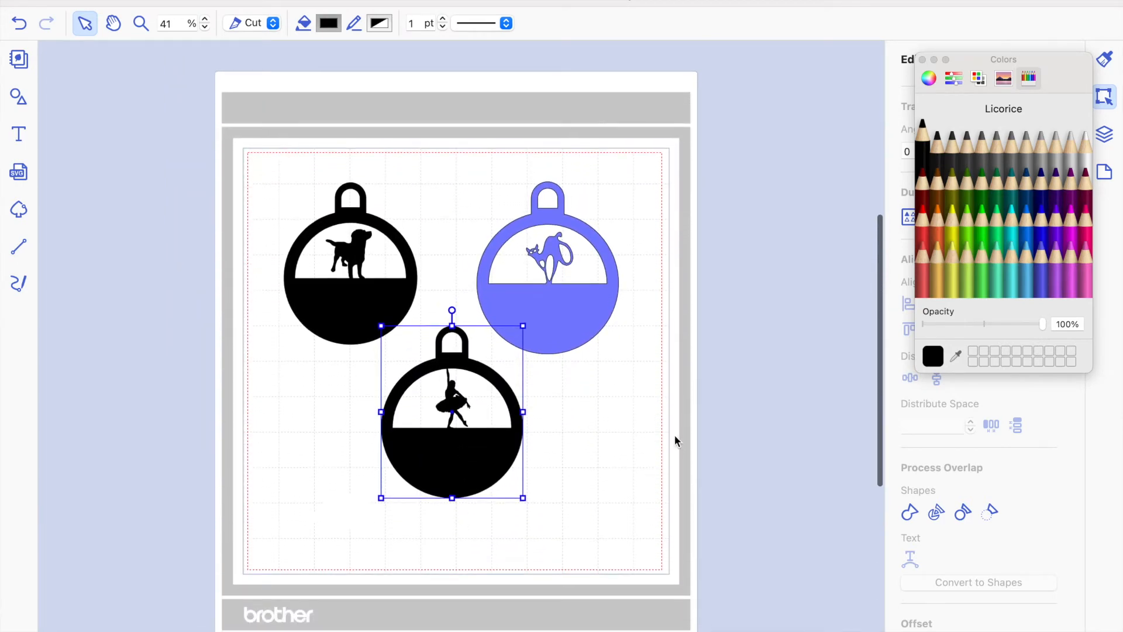
click(676, 443)
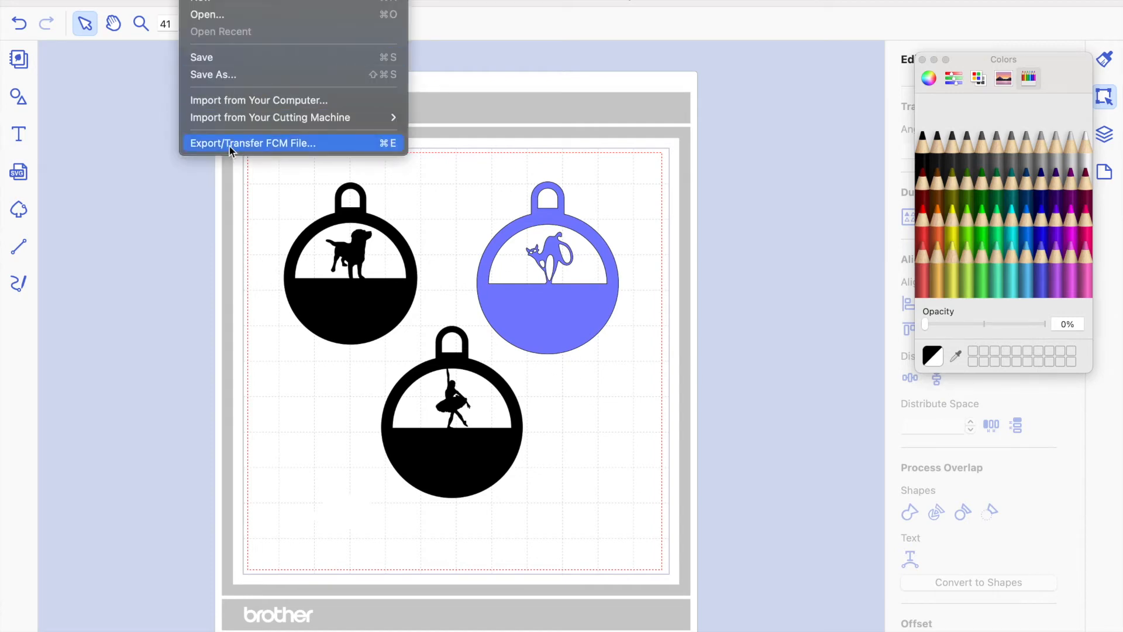
Step: Export the design as an FCM file transferred over the internet to the registered machine, and close the Colors palette
click(233, 145)
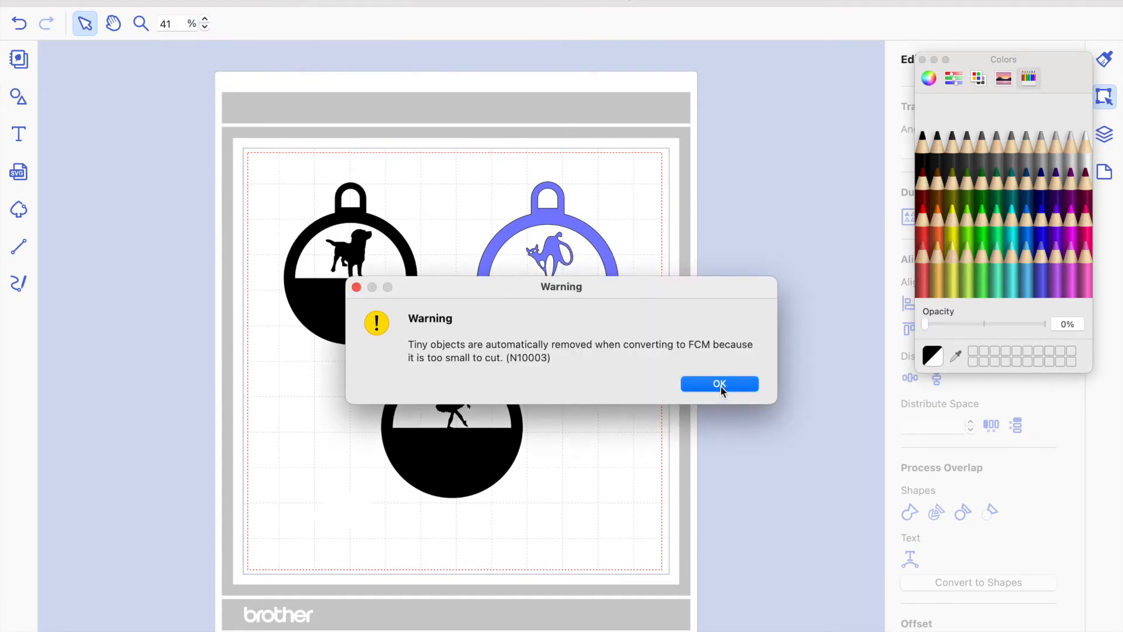
click(719, 385)
click(535, 363)
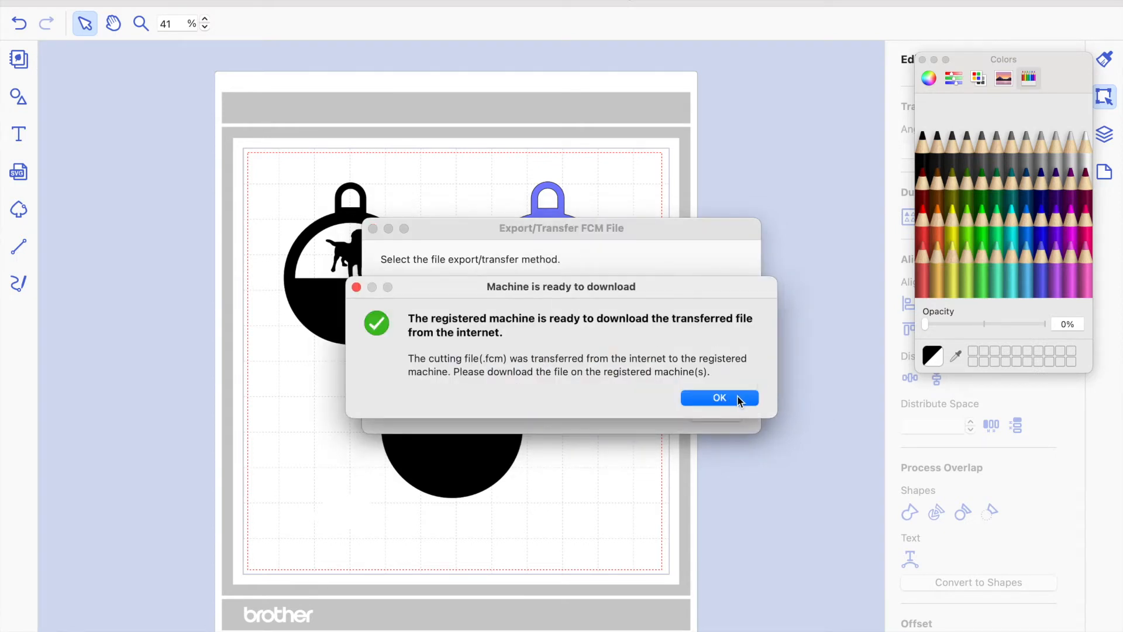
click(739, 400)
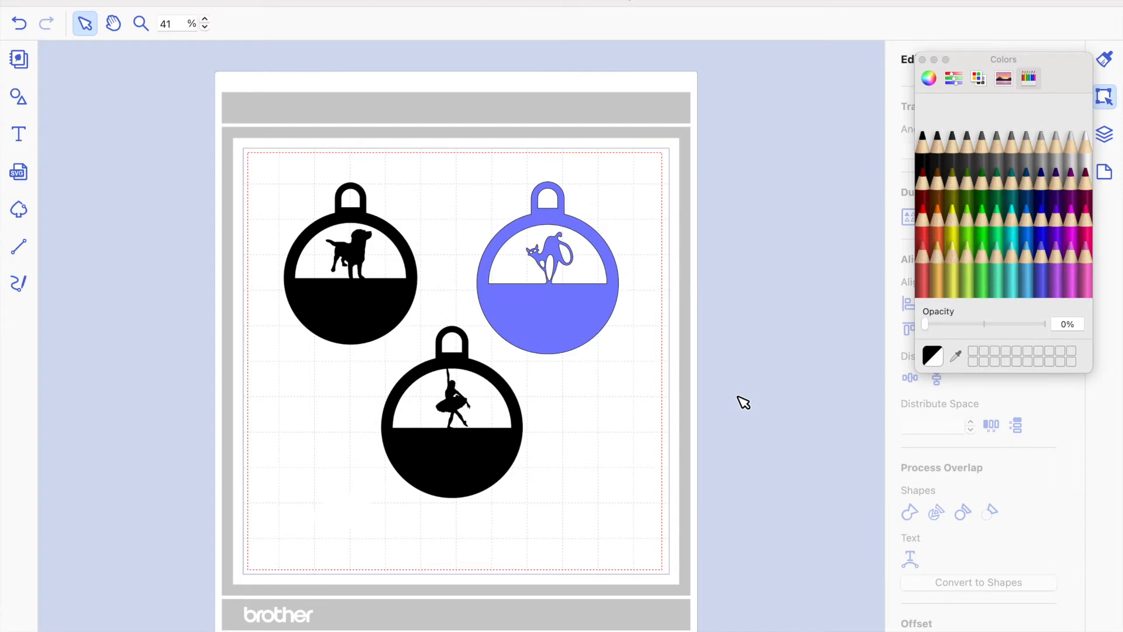
click(923, 60)
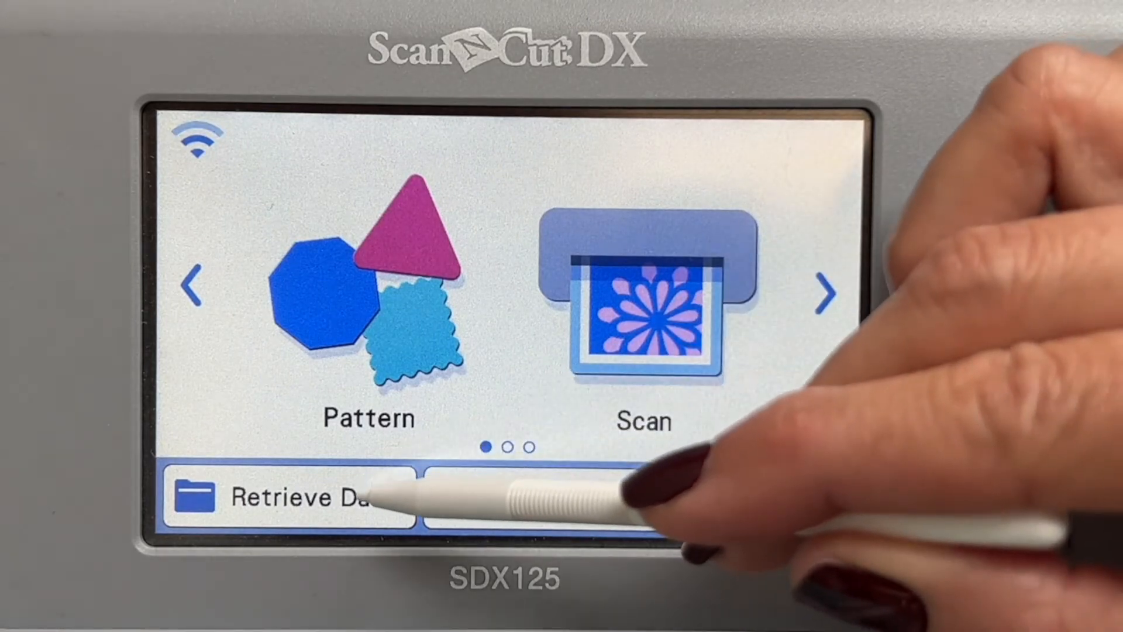
click(339, 497)
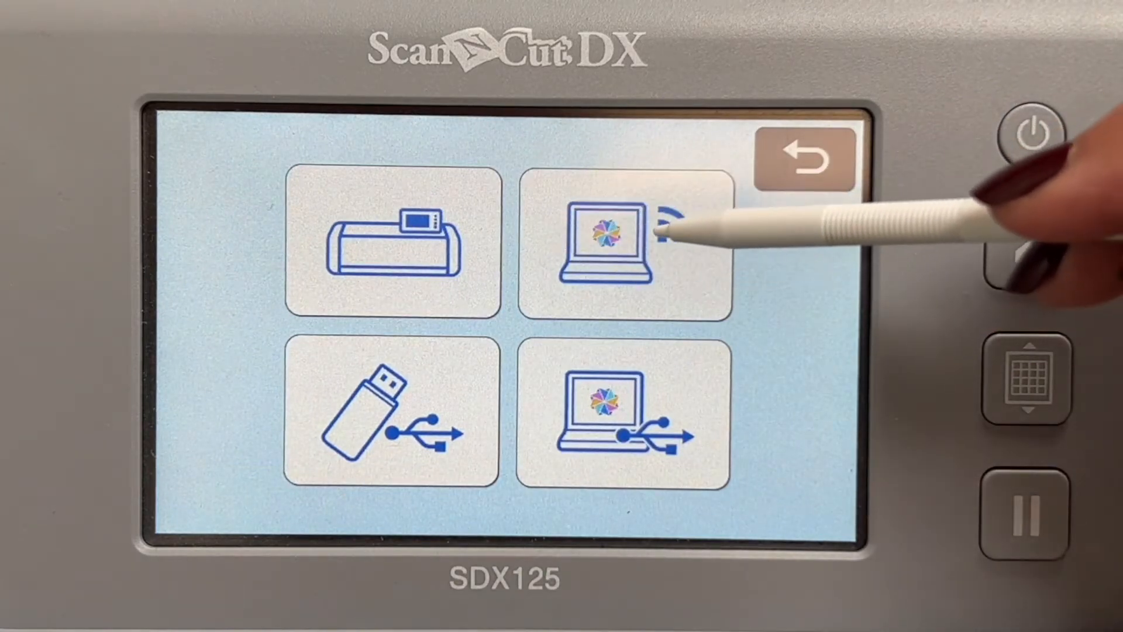
click(667, 234)
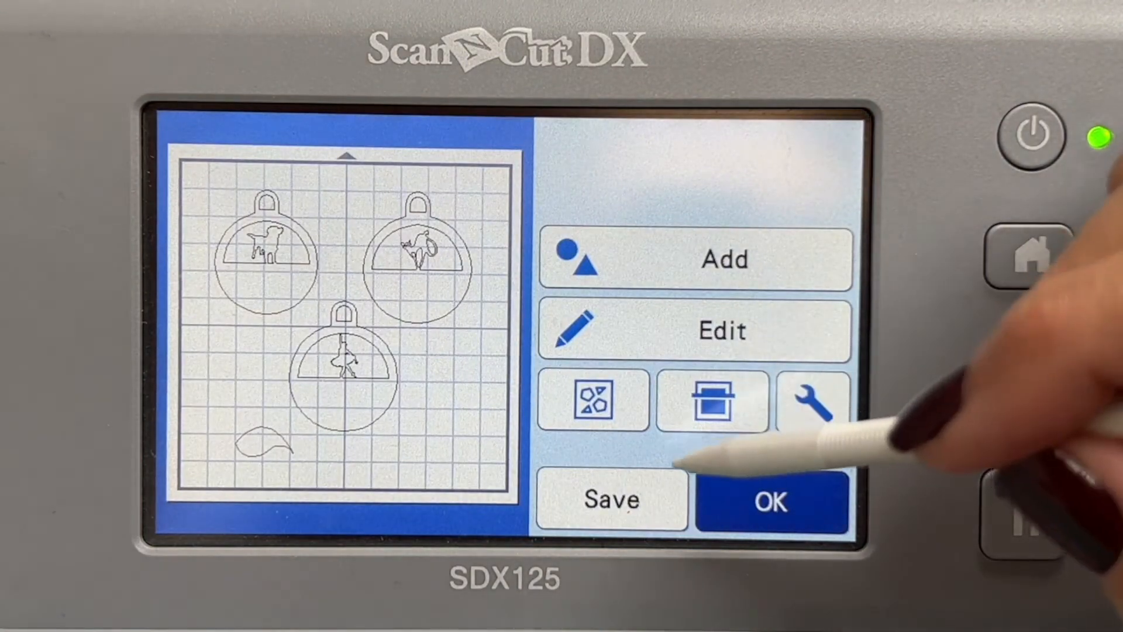
Step: Delete the two stray leaf-like shapes lying on top of each other near the mat's lower-left corner
click(689, 335)
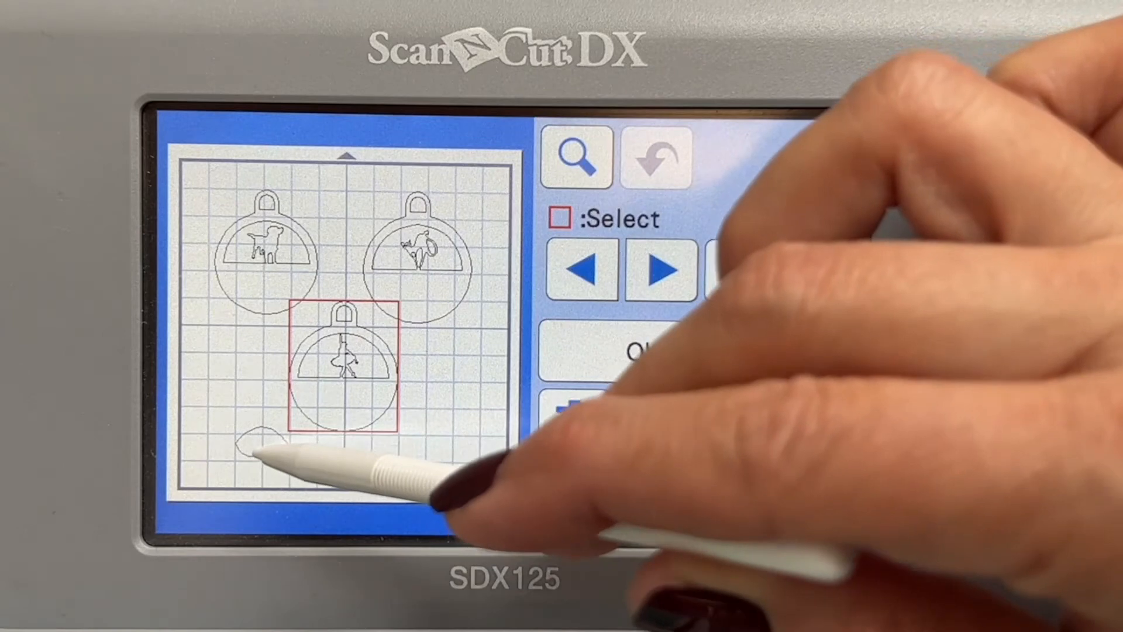
click(261, 445)
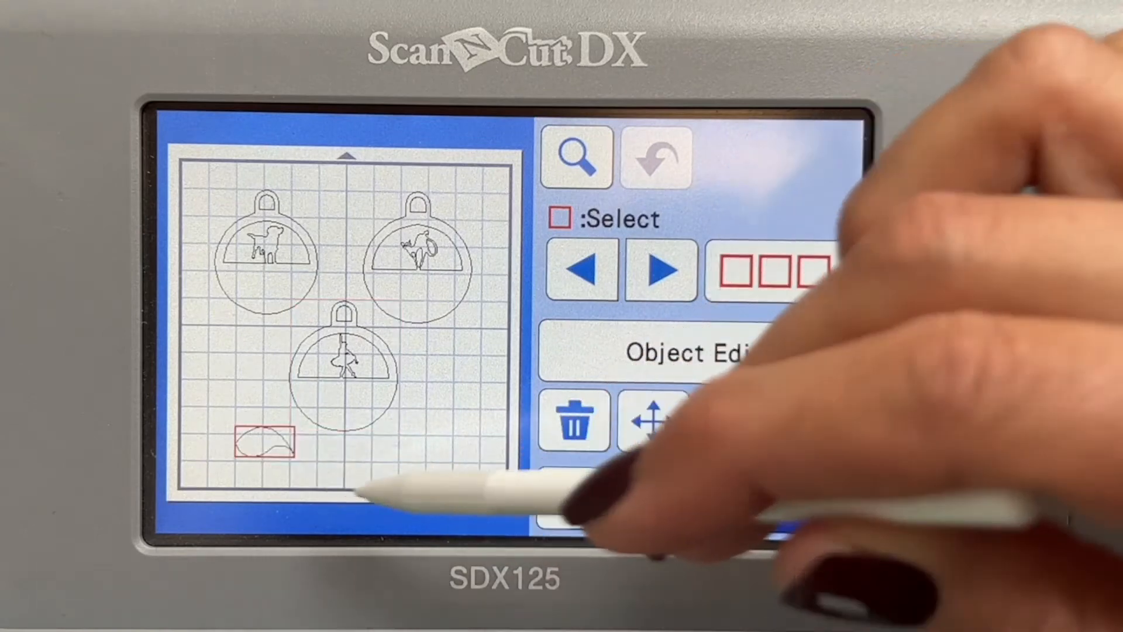
click(576, 424)
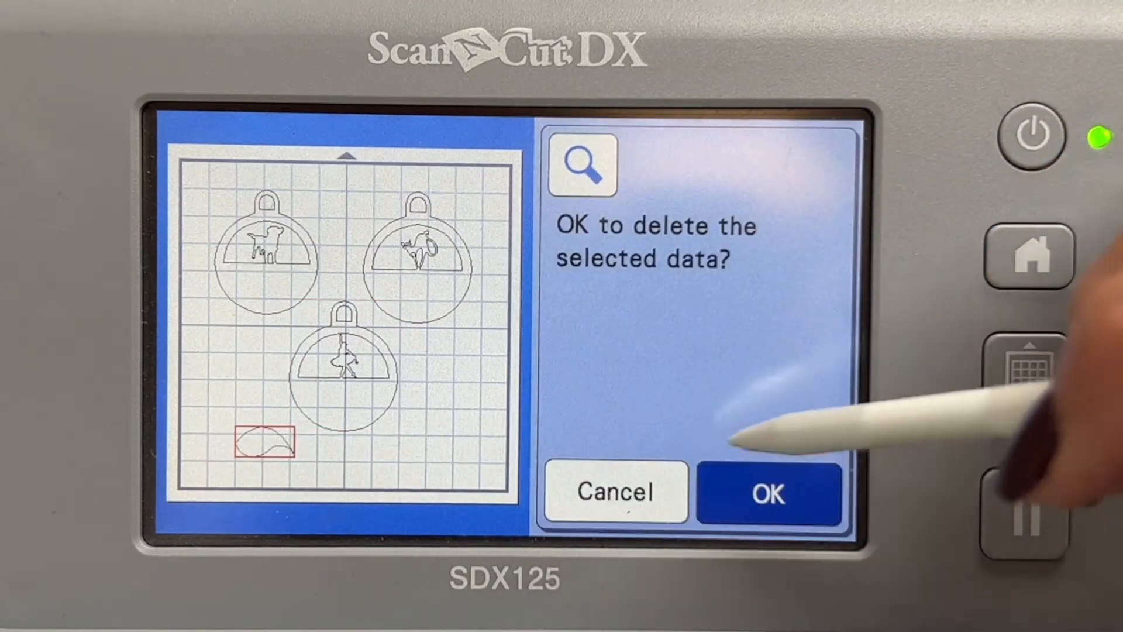
click(778, 494)
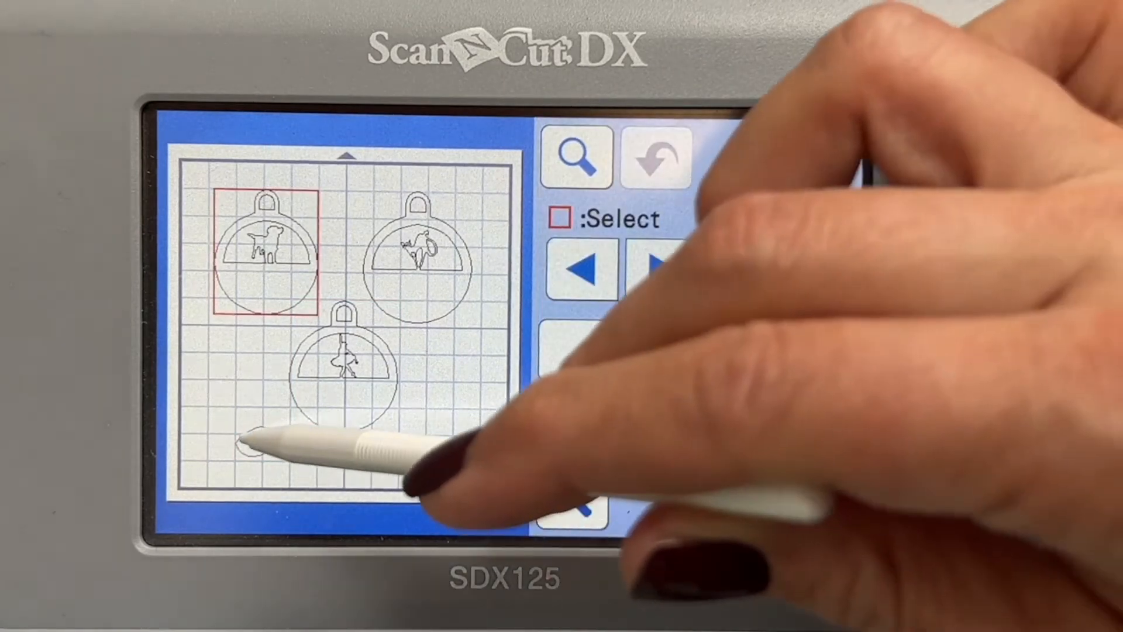
drag(281, 451, 447, 462)
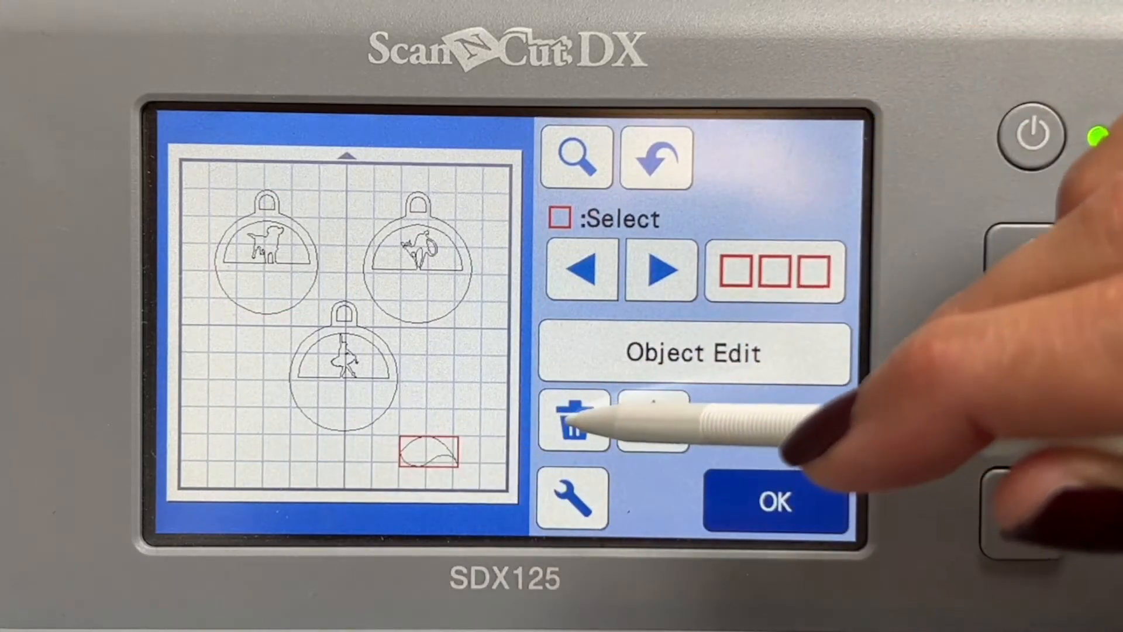
click(577, 424)
click(778, 494)
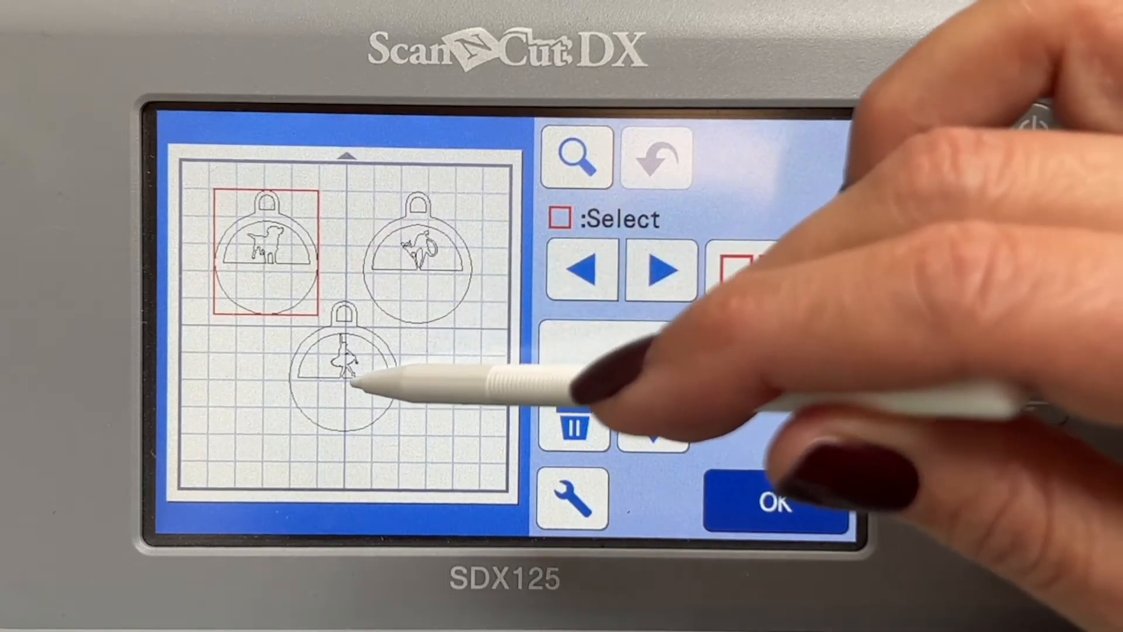
Step: Move the ballerina tag below the dog tag, then make one duplicate of the dog tag and place it beside the ballerina tag
drag(351, 389, 253, 423)
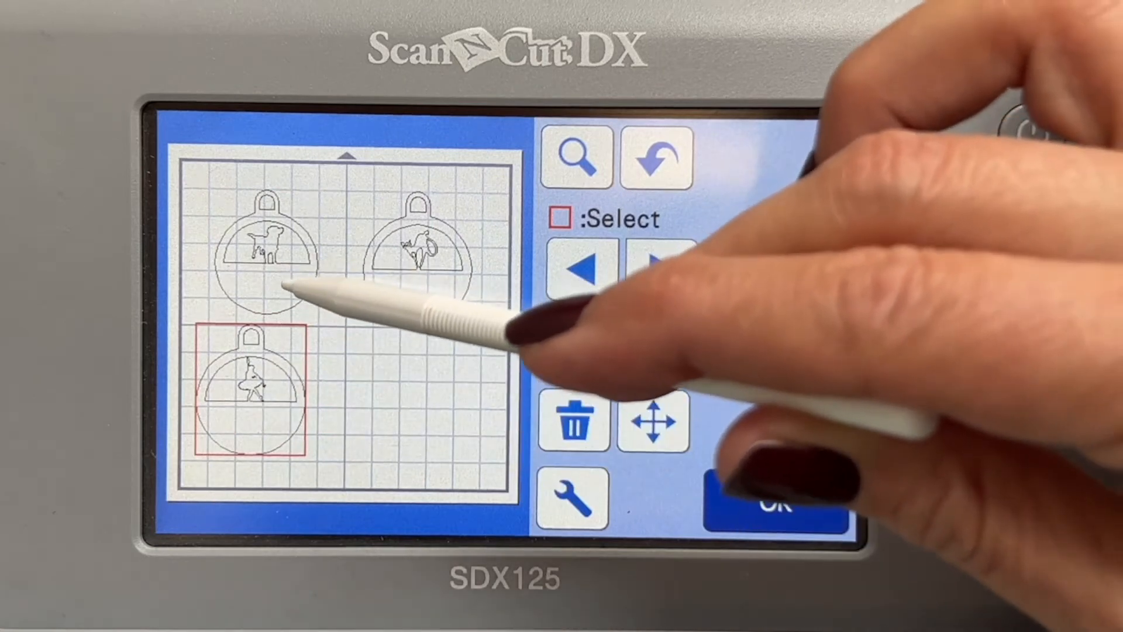
click(290, 281)
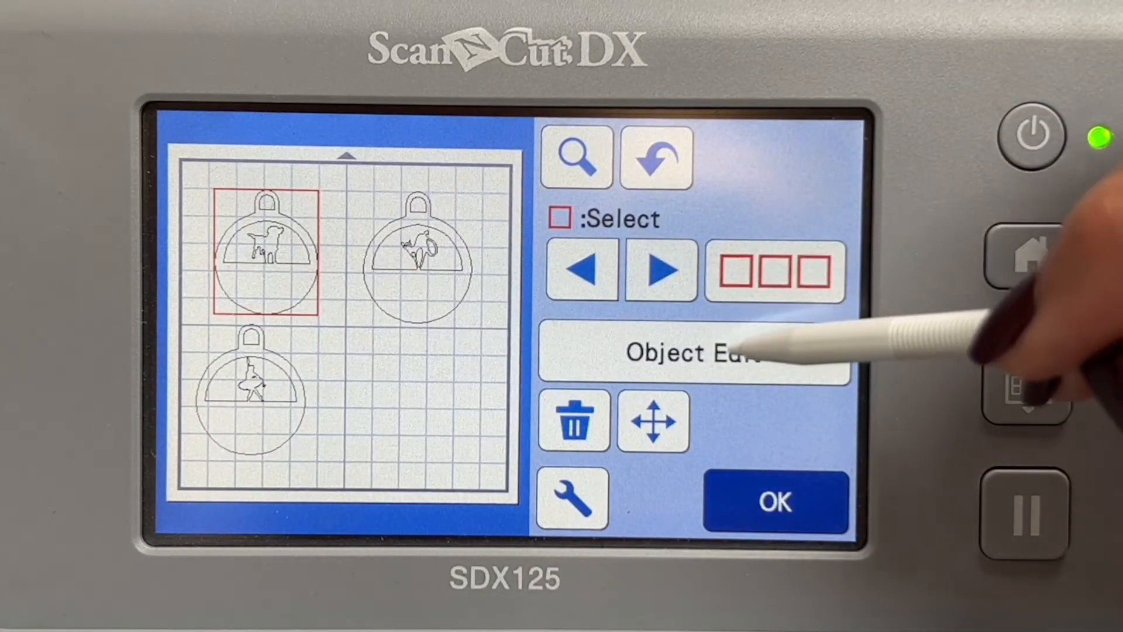
click(736, 345)
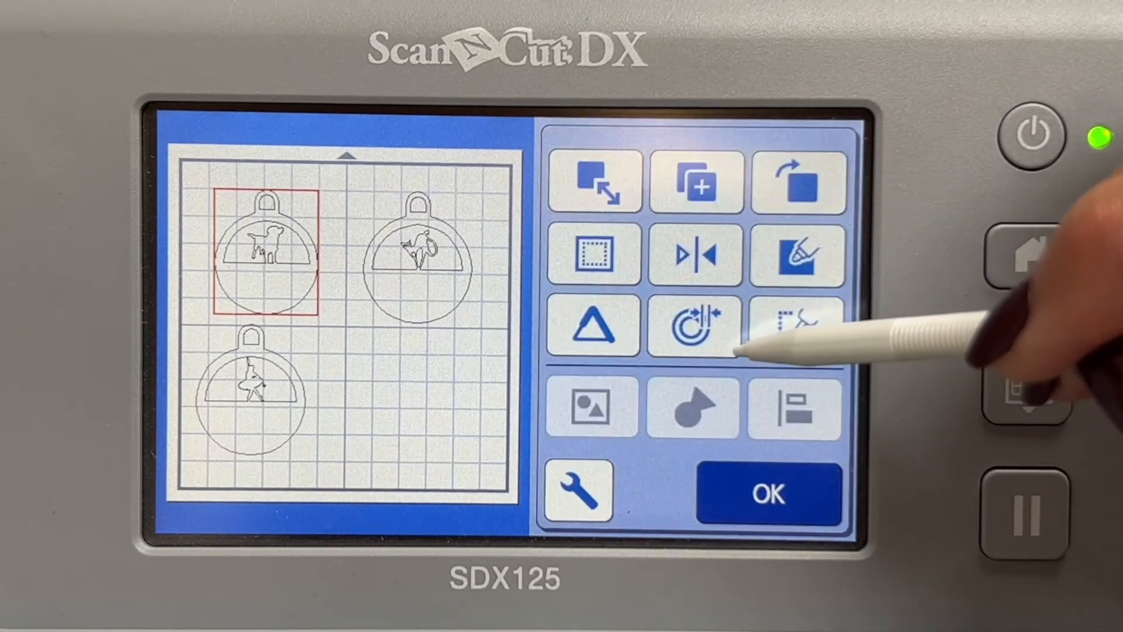
click(702, 184)
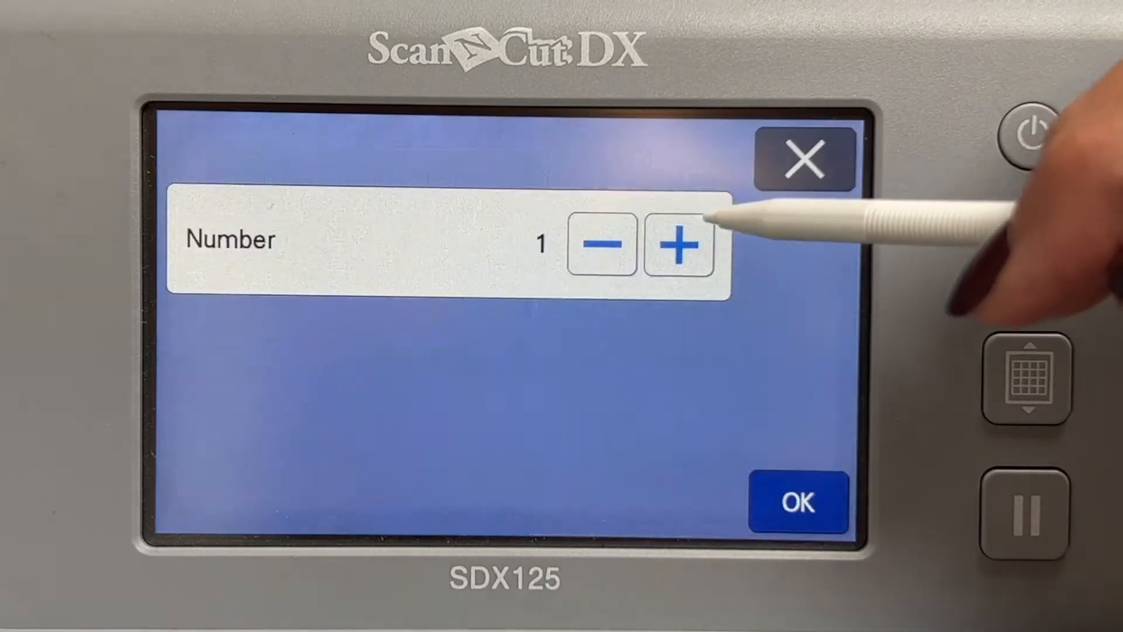
click(679, 244)
click(802, 489)
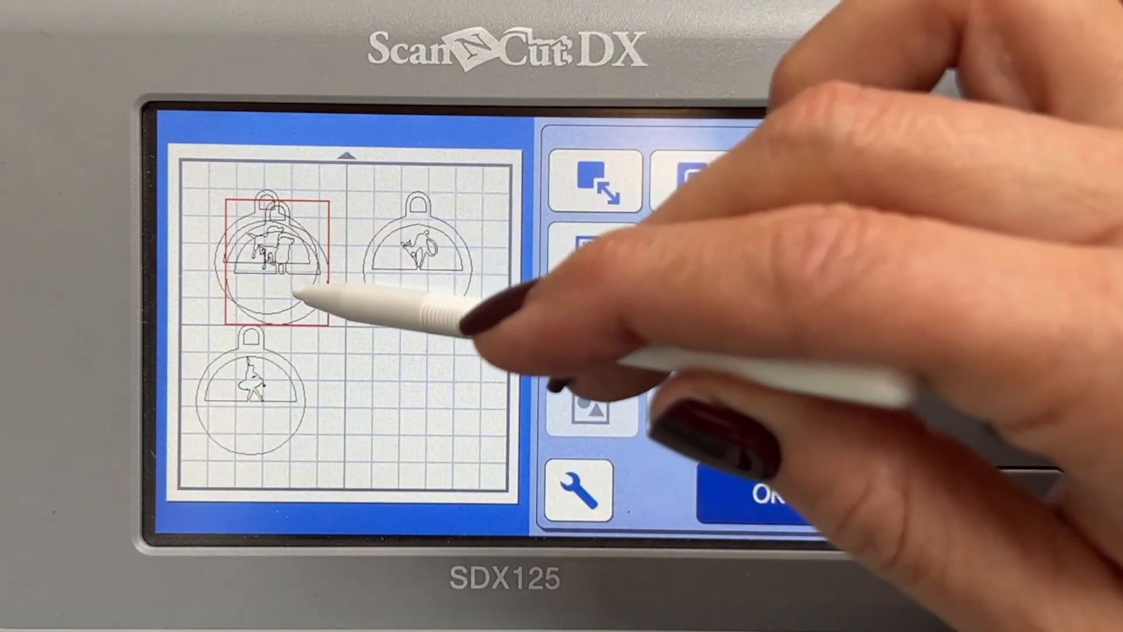
drag(295, 293, 375, 393)
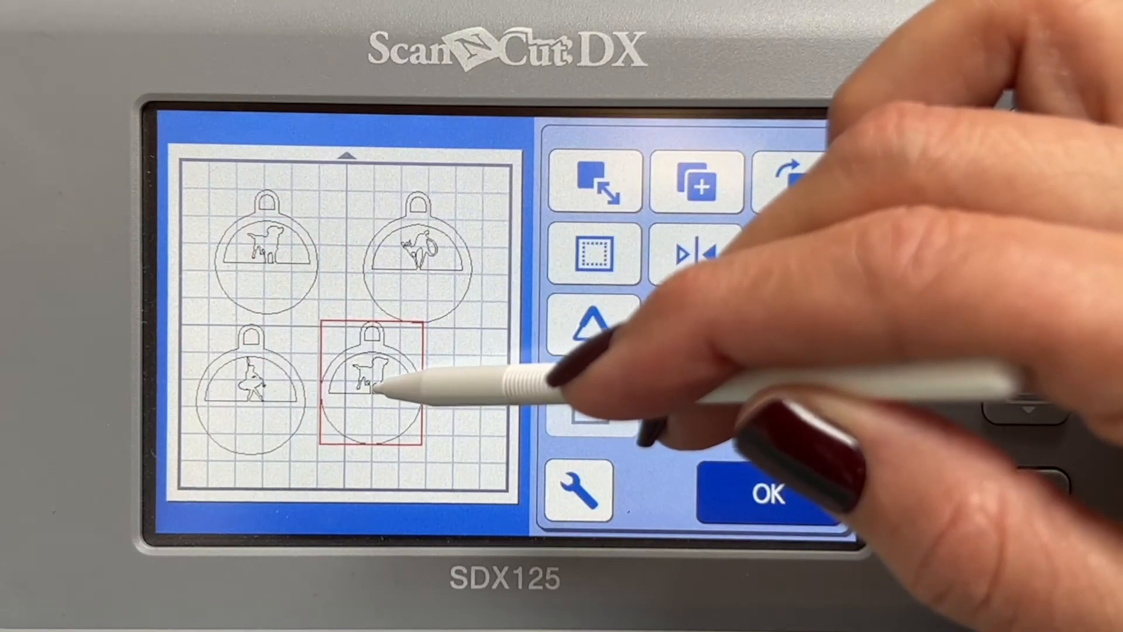
Step: Shift the original dog tag down slightly and bring the cat tag and the copied dog tag into a closer two-by-two arrangement
mouse_move(288, 258)
mouse_down()
mouse_move(271, 258)
mouse_move(291, 278)
mouse_up()
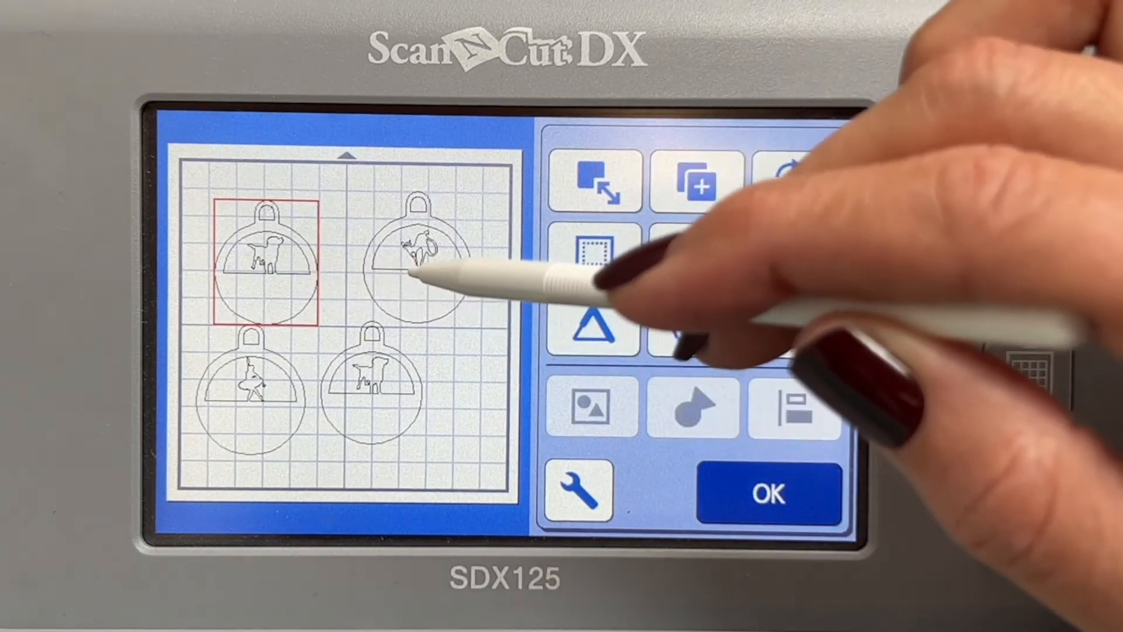
click(414, 283)
drag(393, 285, 387, 282)
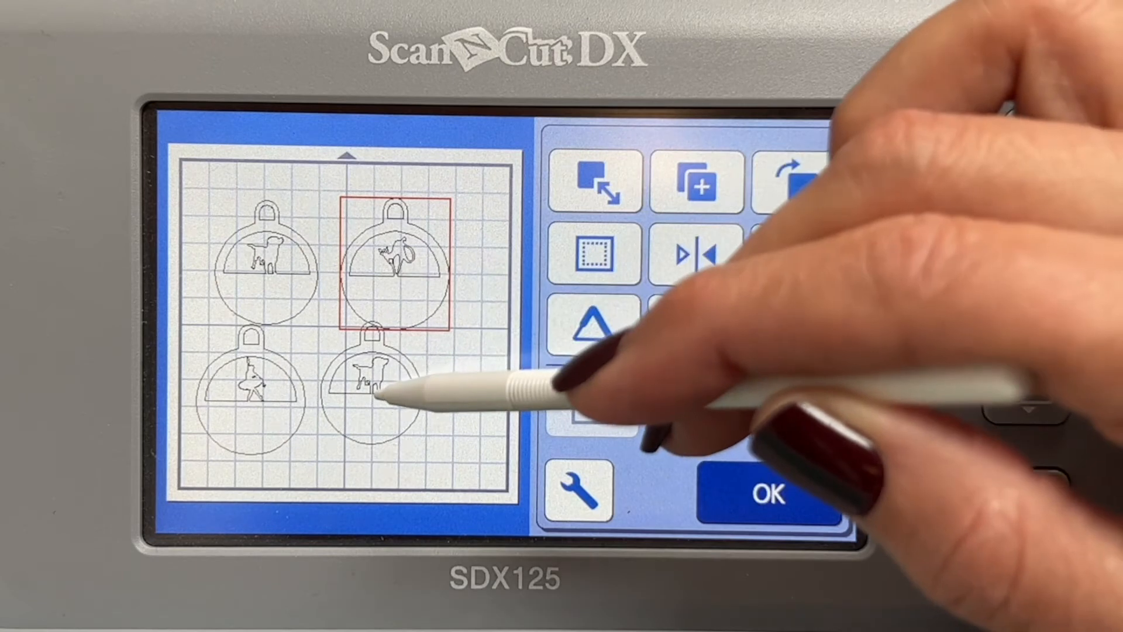
click(377, 395)
mouse_move(396, 401)
mouse_down()
mouse_move(387, 417)
mouse_move(393, 397)
mouse_move(391, 406)
mouse_up()
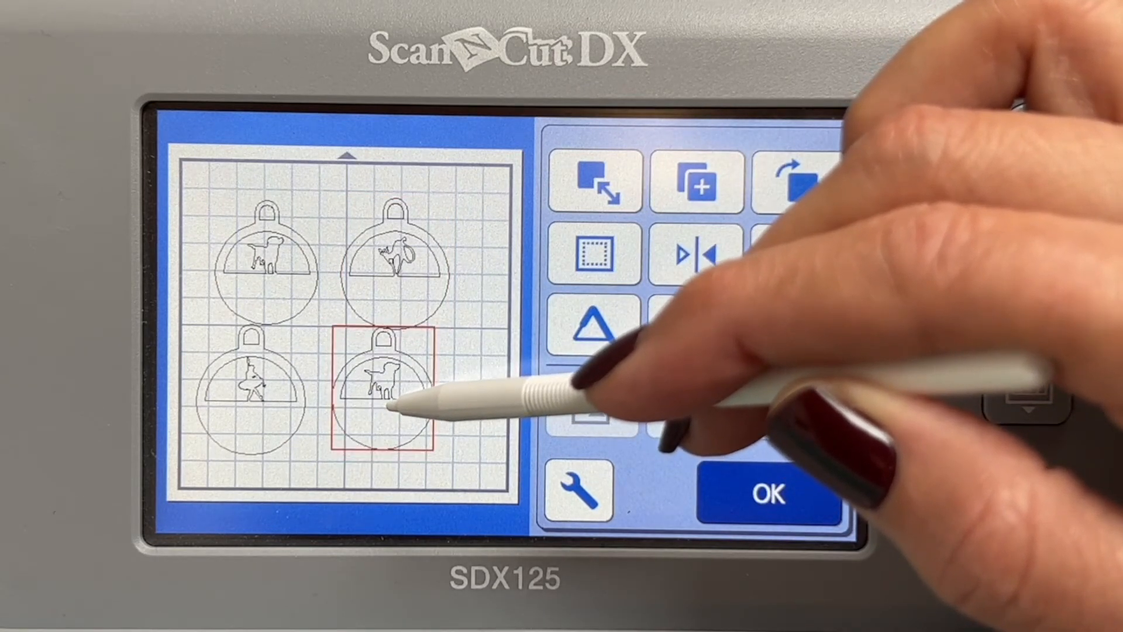
click(410, 275)
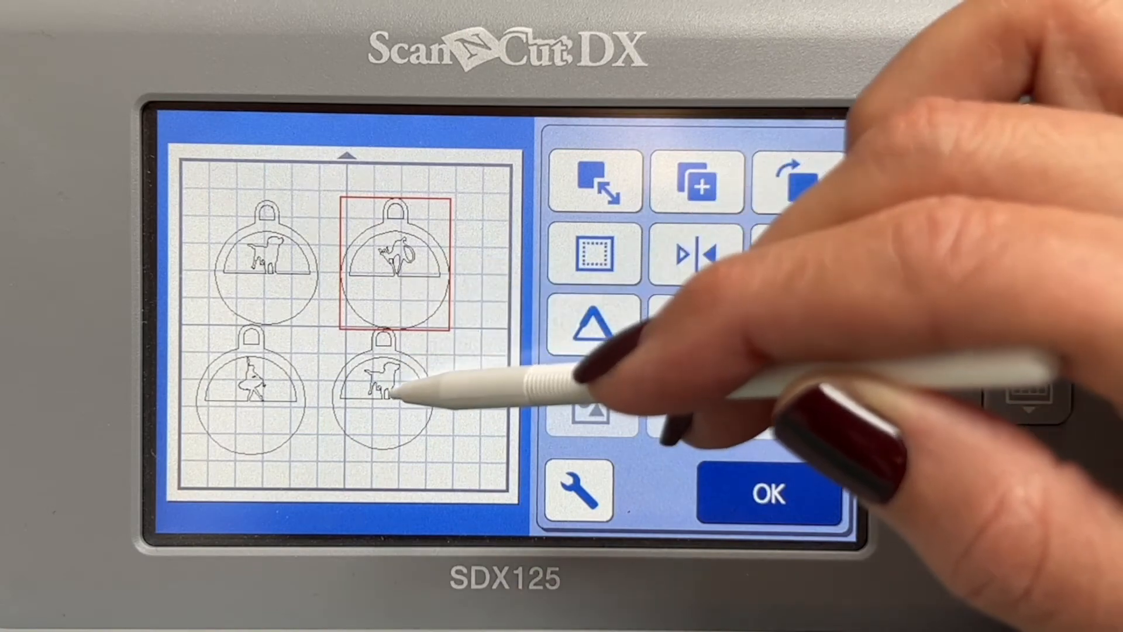
click(410, 386)
Step: Proportionally reduce the size of the cat tag and the original dog tag in the upper row
click(424, 272)
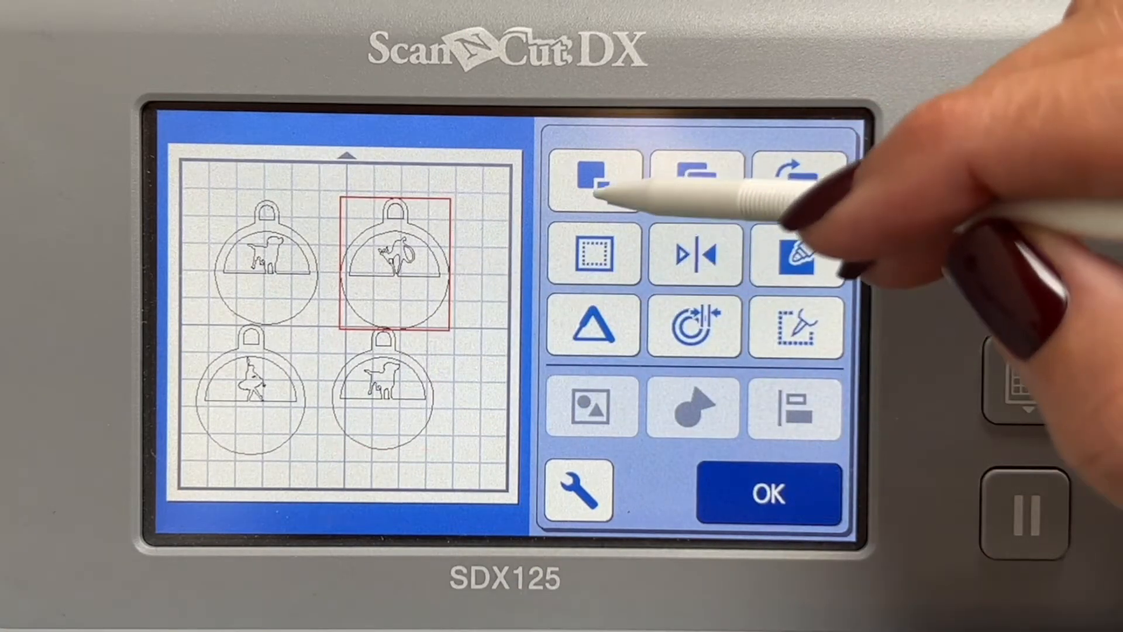
click(620, 181)
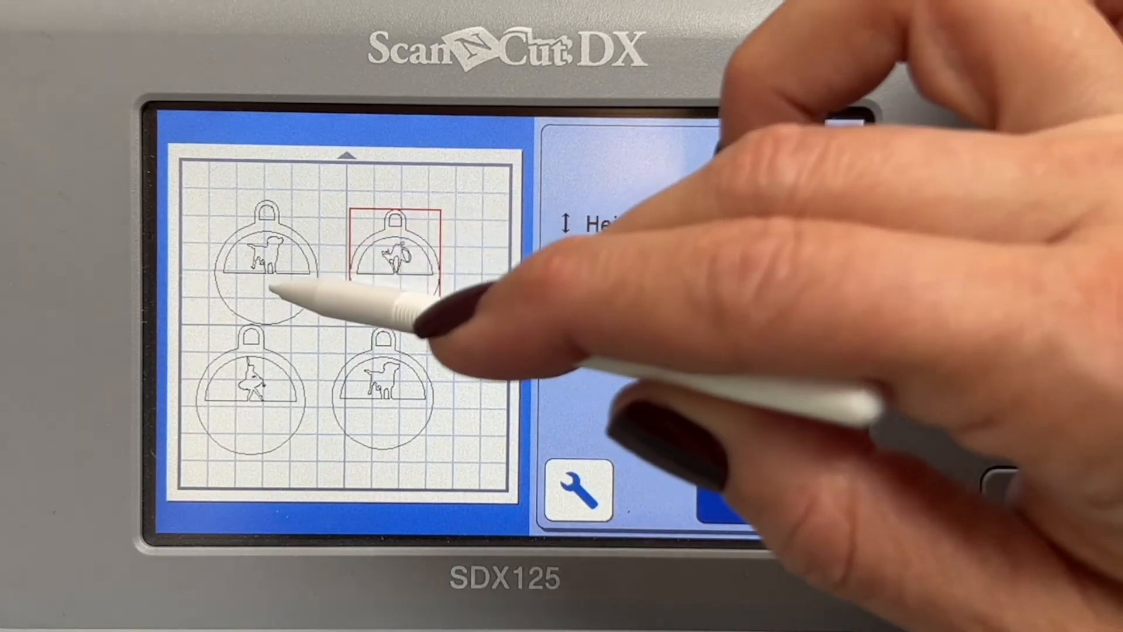
click(266, 292)
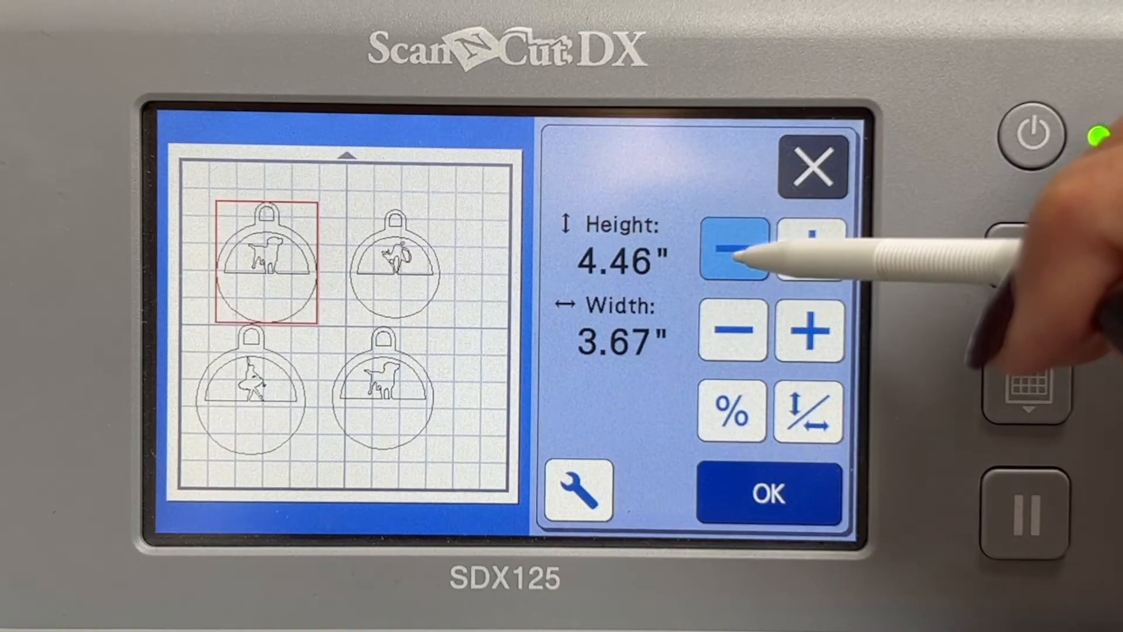
click(734, 251)
Step: Reduce the copied dog tag to 3.86" high and the ballerina tag to 3.85" high by 3.17" wide, and apply the sizes
click(383, 386)
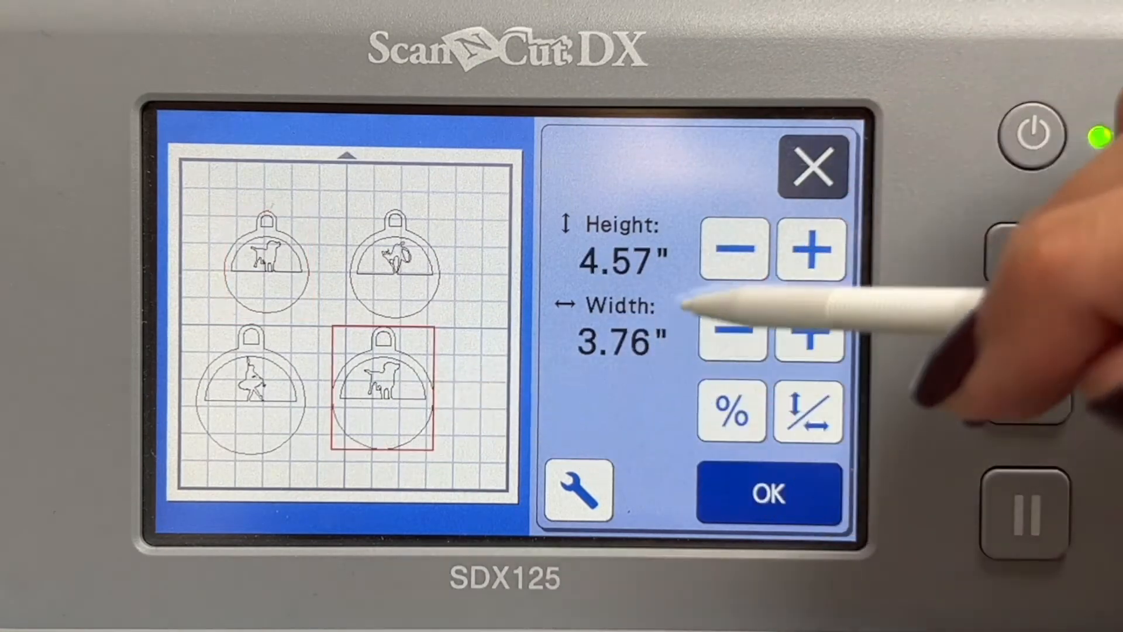
click(732, 258)
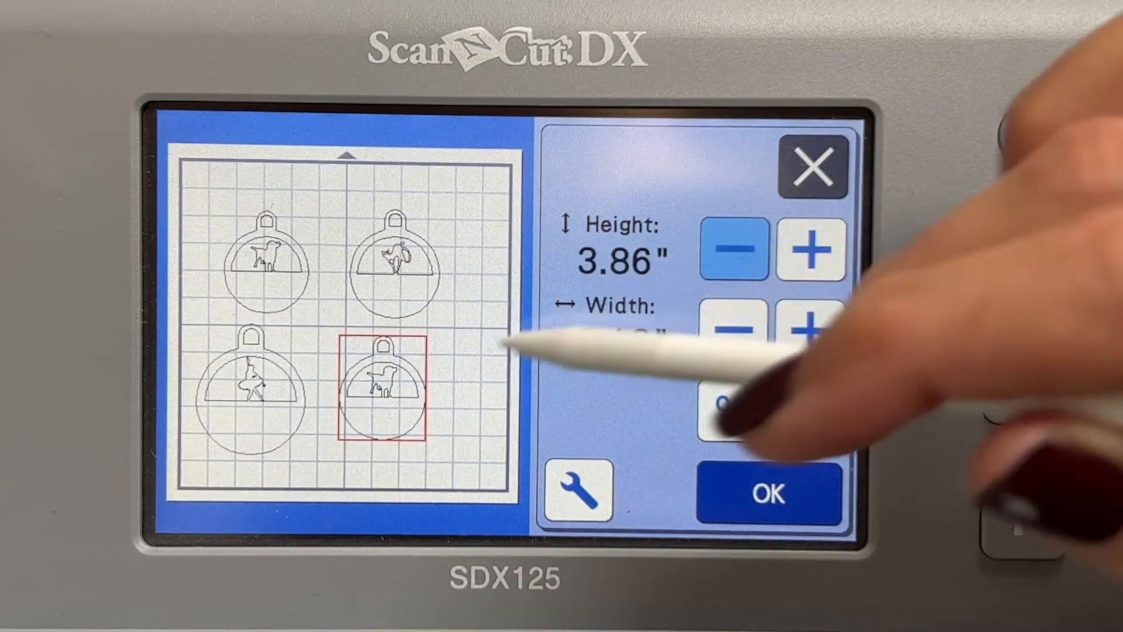
click(263, 409)
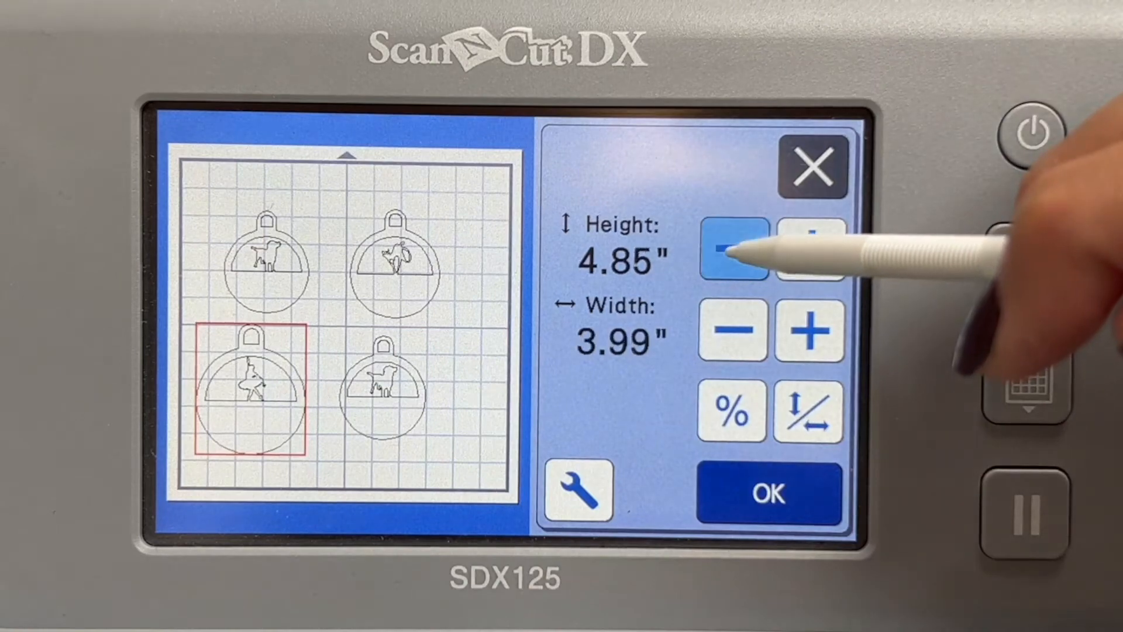
click(734, 251)
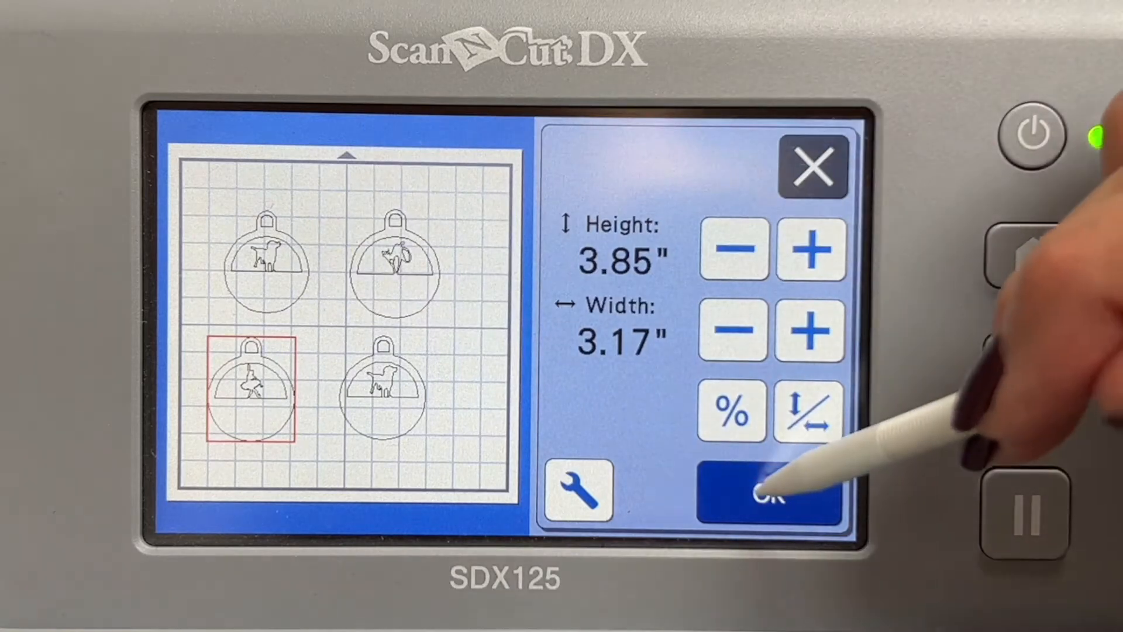
click(769, 492)
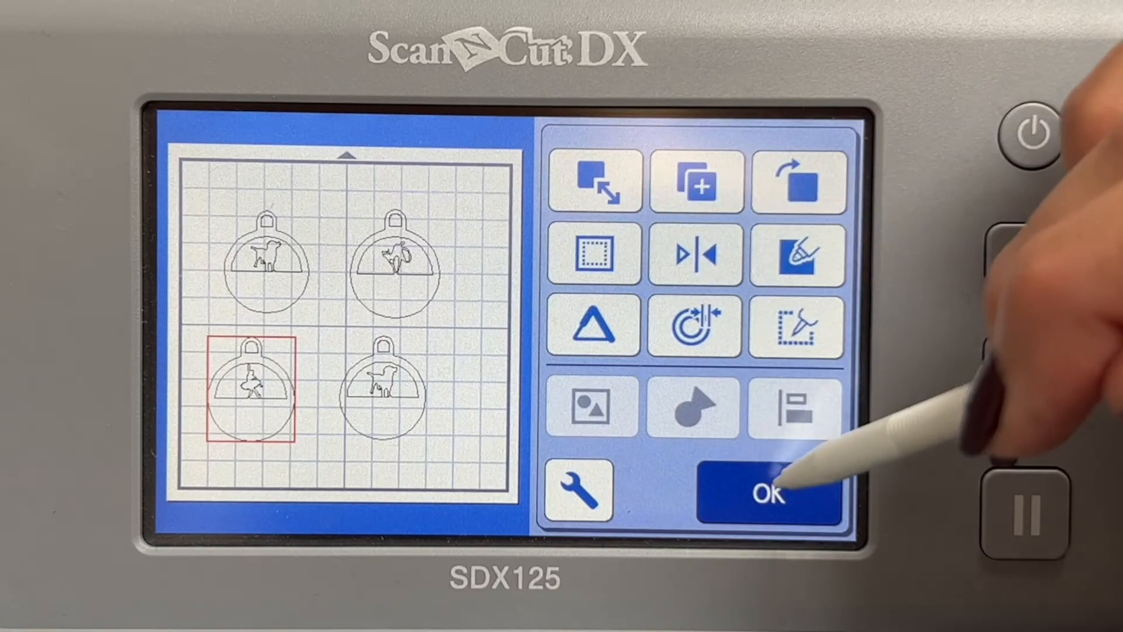
Step: Pack the four tags closely together without overlaps in the mat's upper-left area and finish editing
click(787, 500)
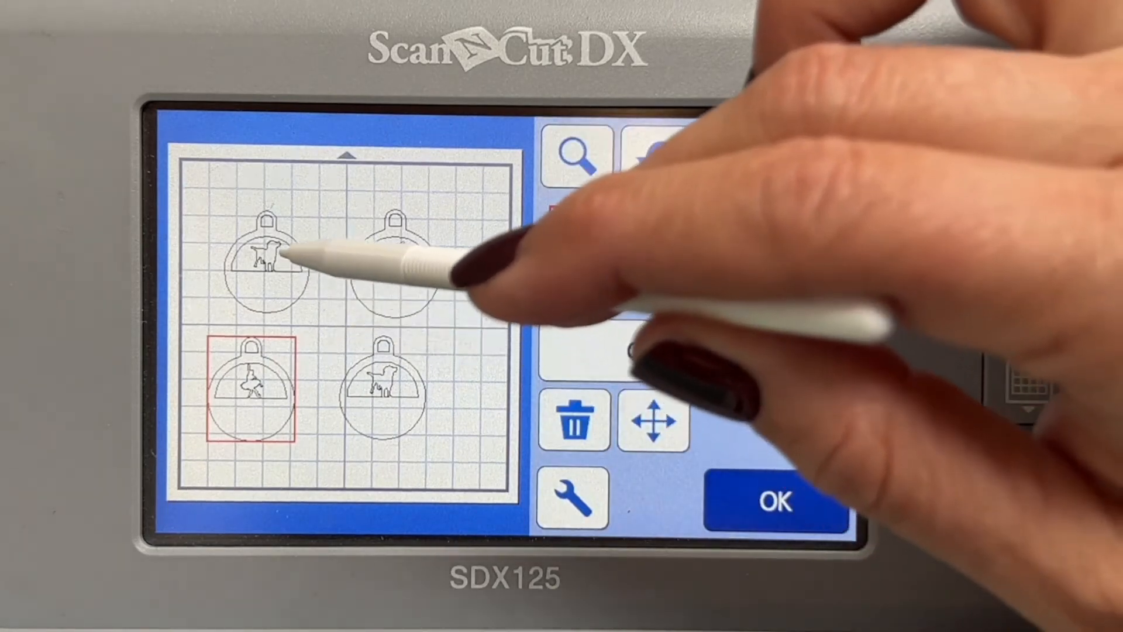
click(279, 250)
drag(279, 250, 271, 239)
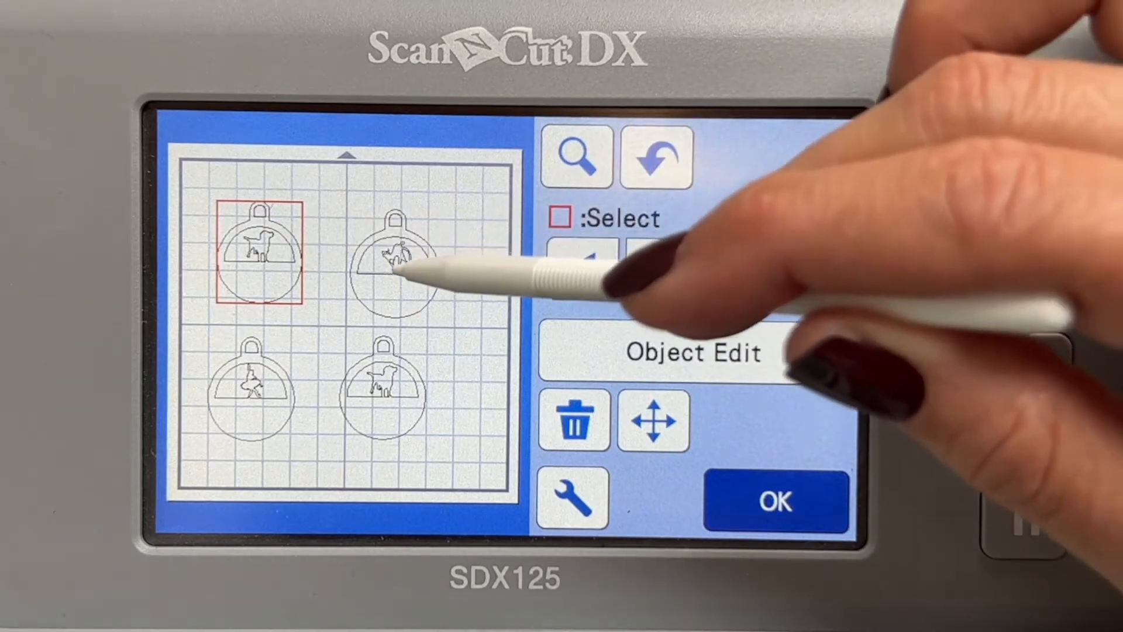
click(375, 268)
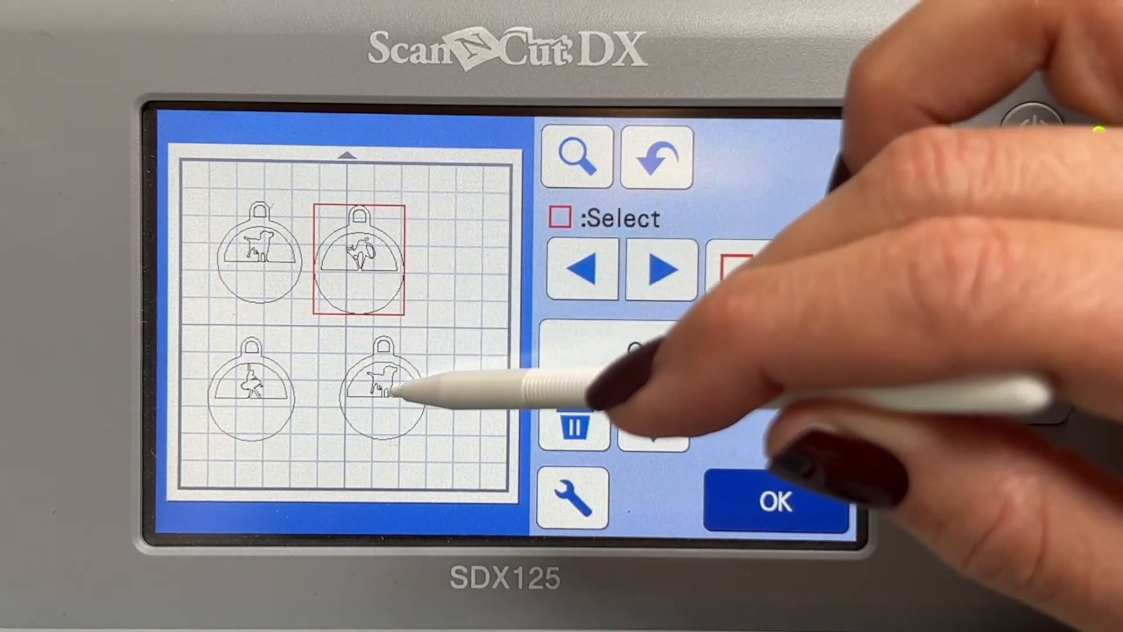
drag(394, 385, 368, 377)
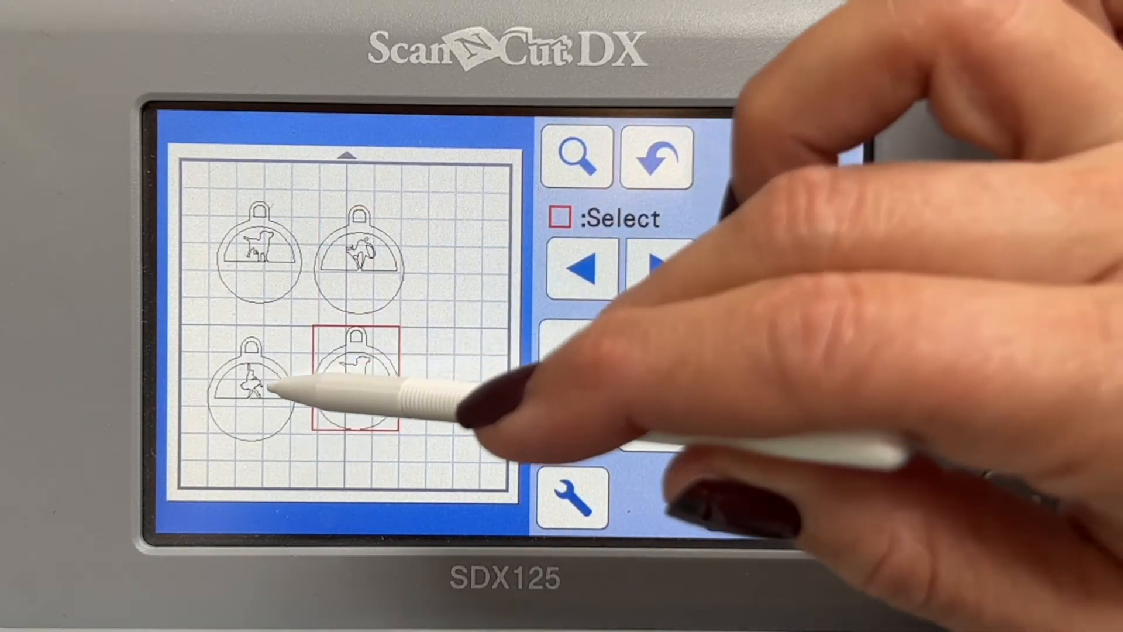
drag(271, 387, 281, 365)
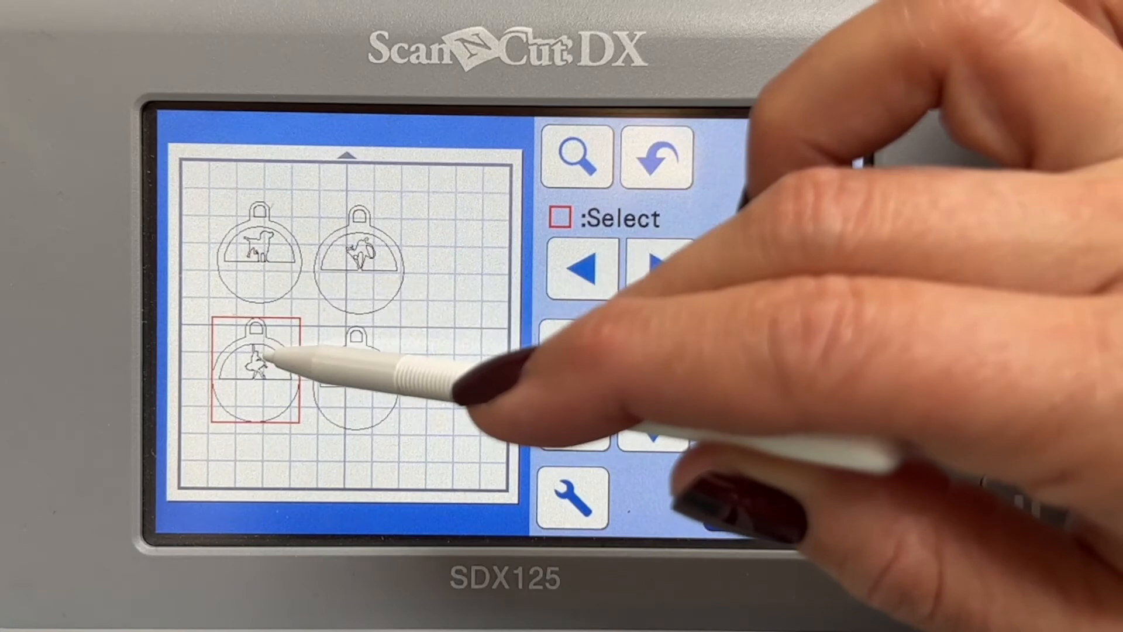
drag(275, 346, 283, 338)
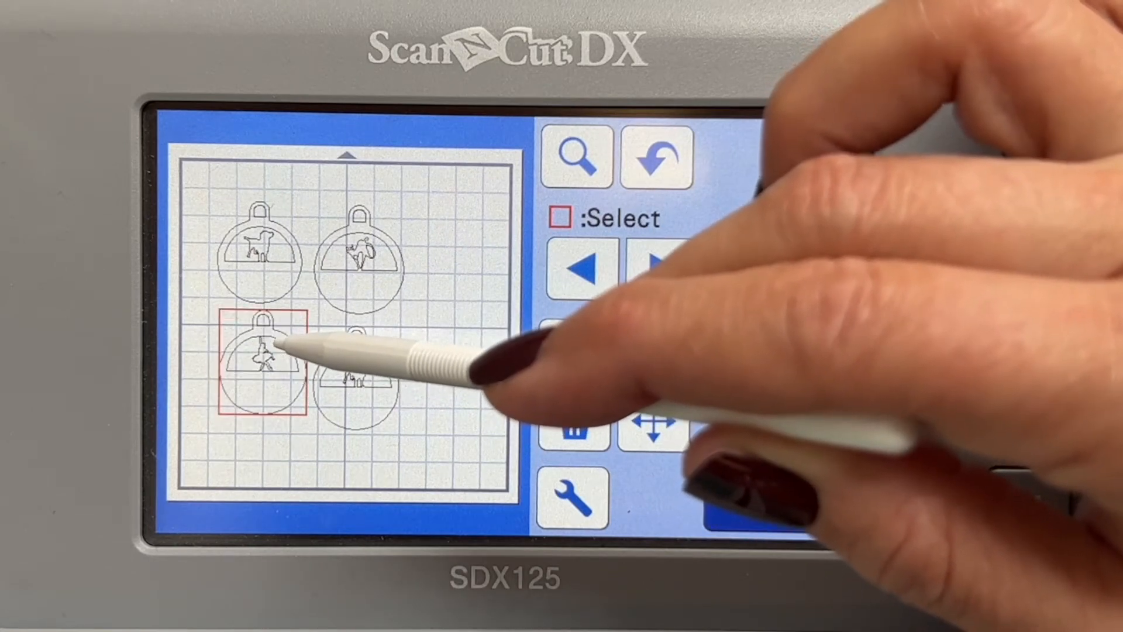
click(260, 275)
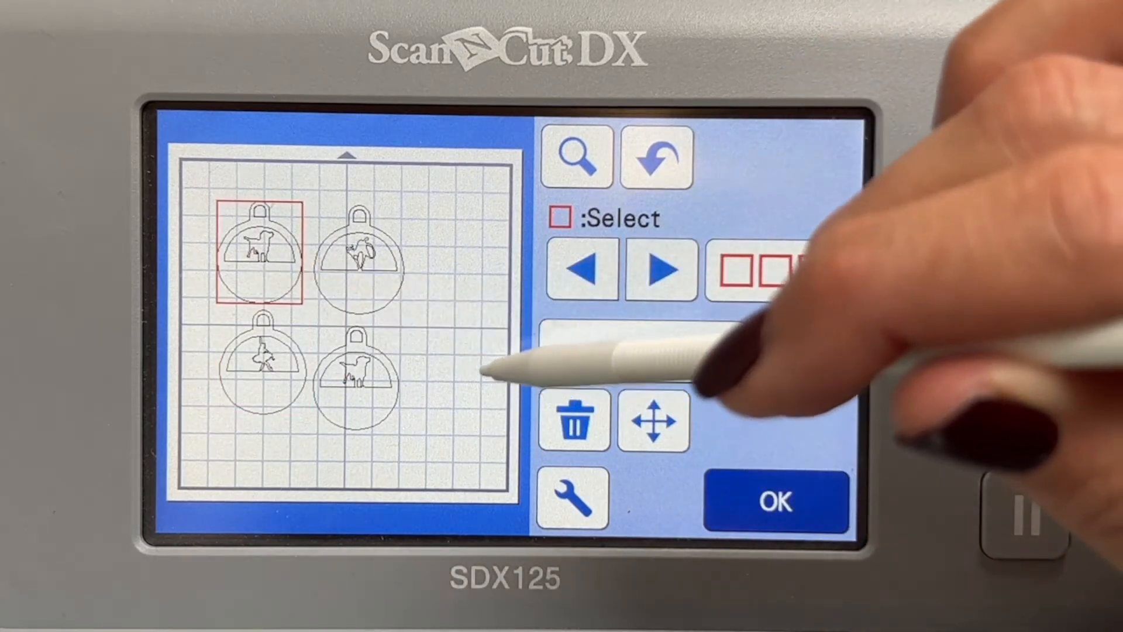
click(374, 360)
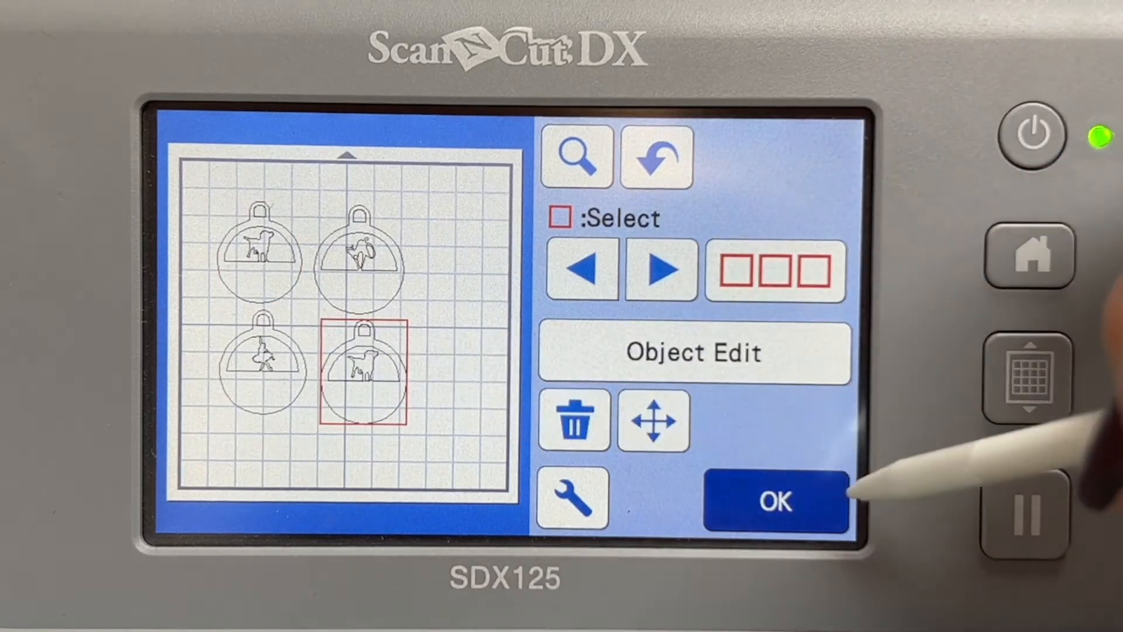
click(795, 506)
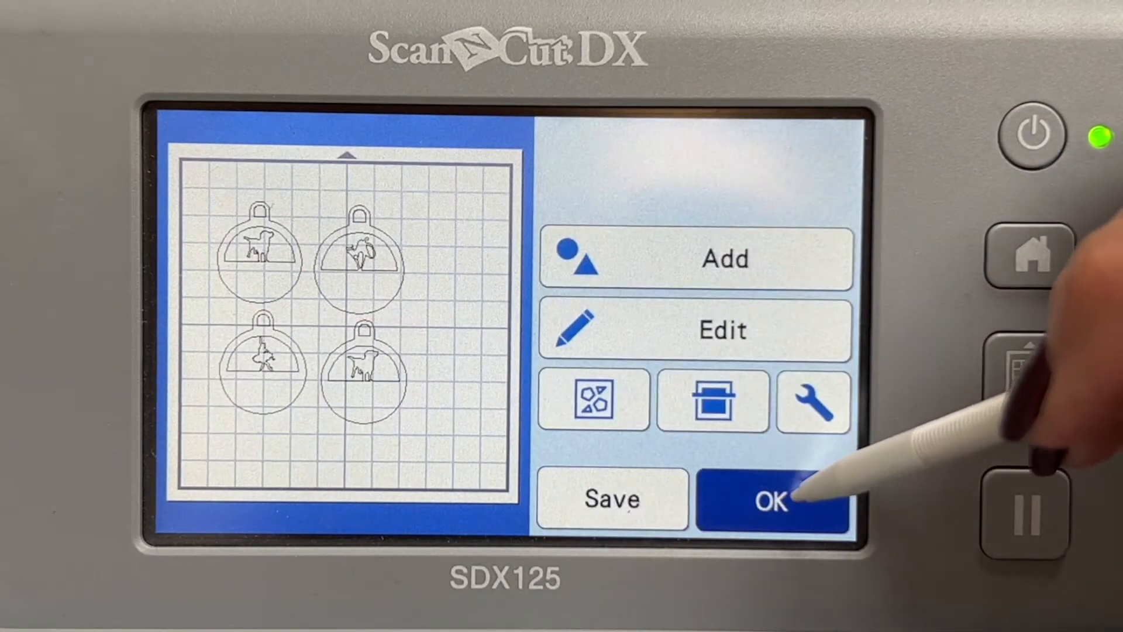
Step: Choose Cut as the operation for the layout and start cutting the four tags
click(799, 498)
click(754, 222)
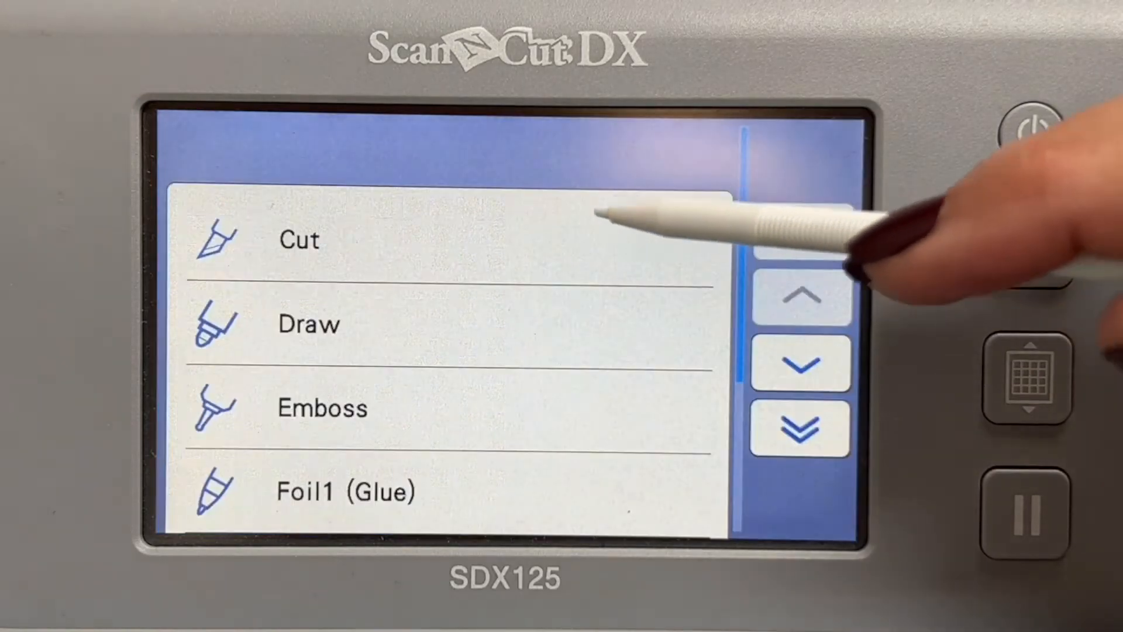
click(597, 213)
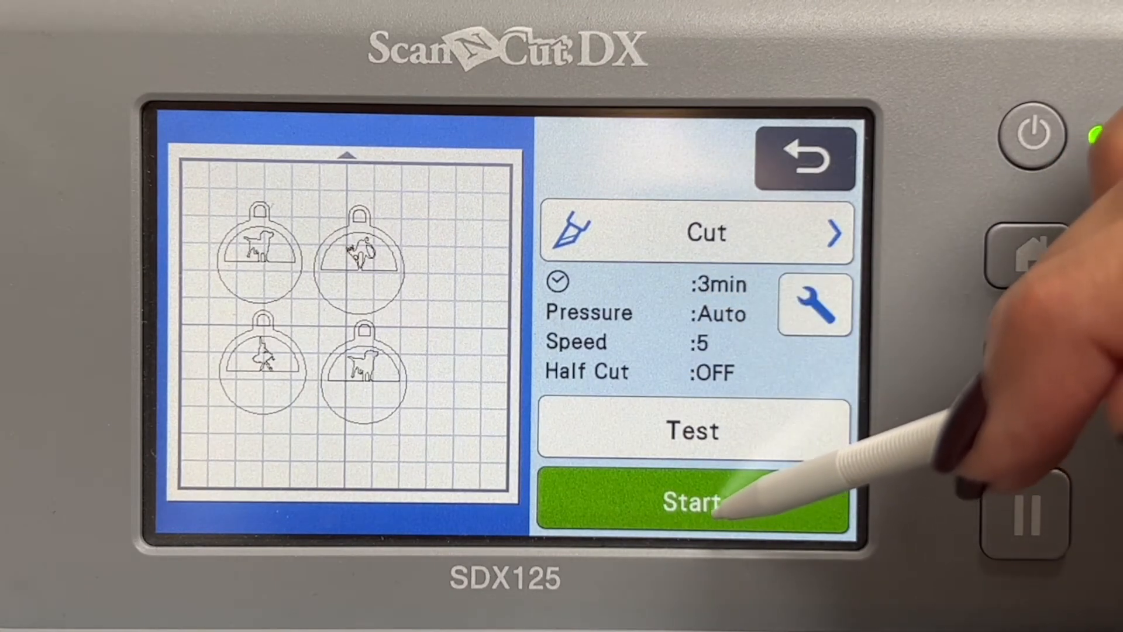
click(760, 500)
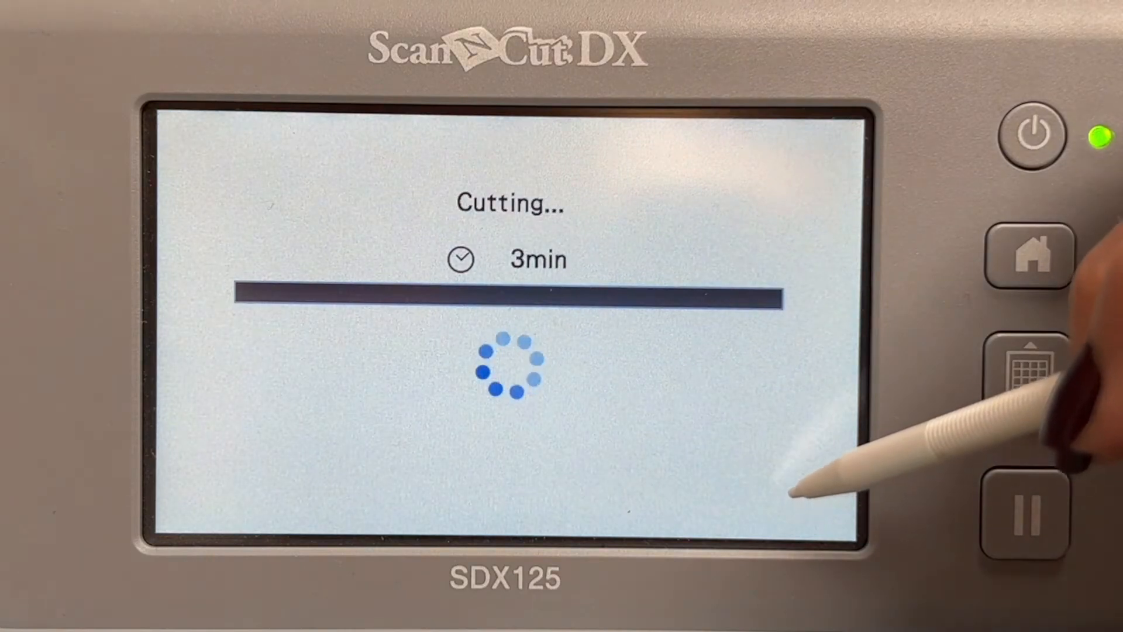